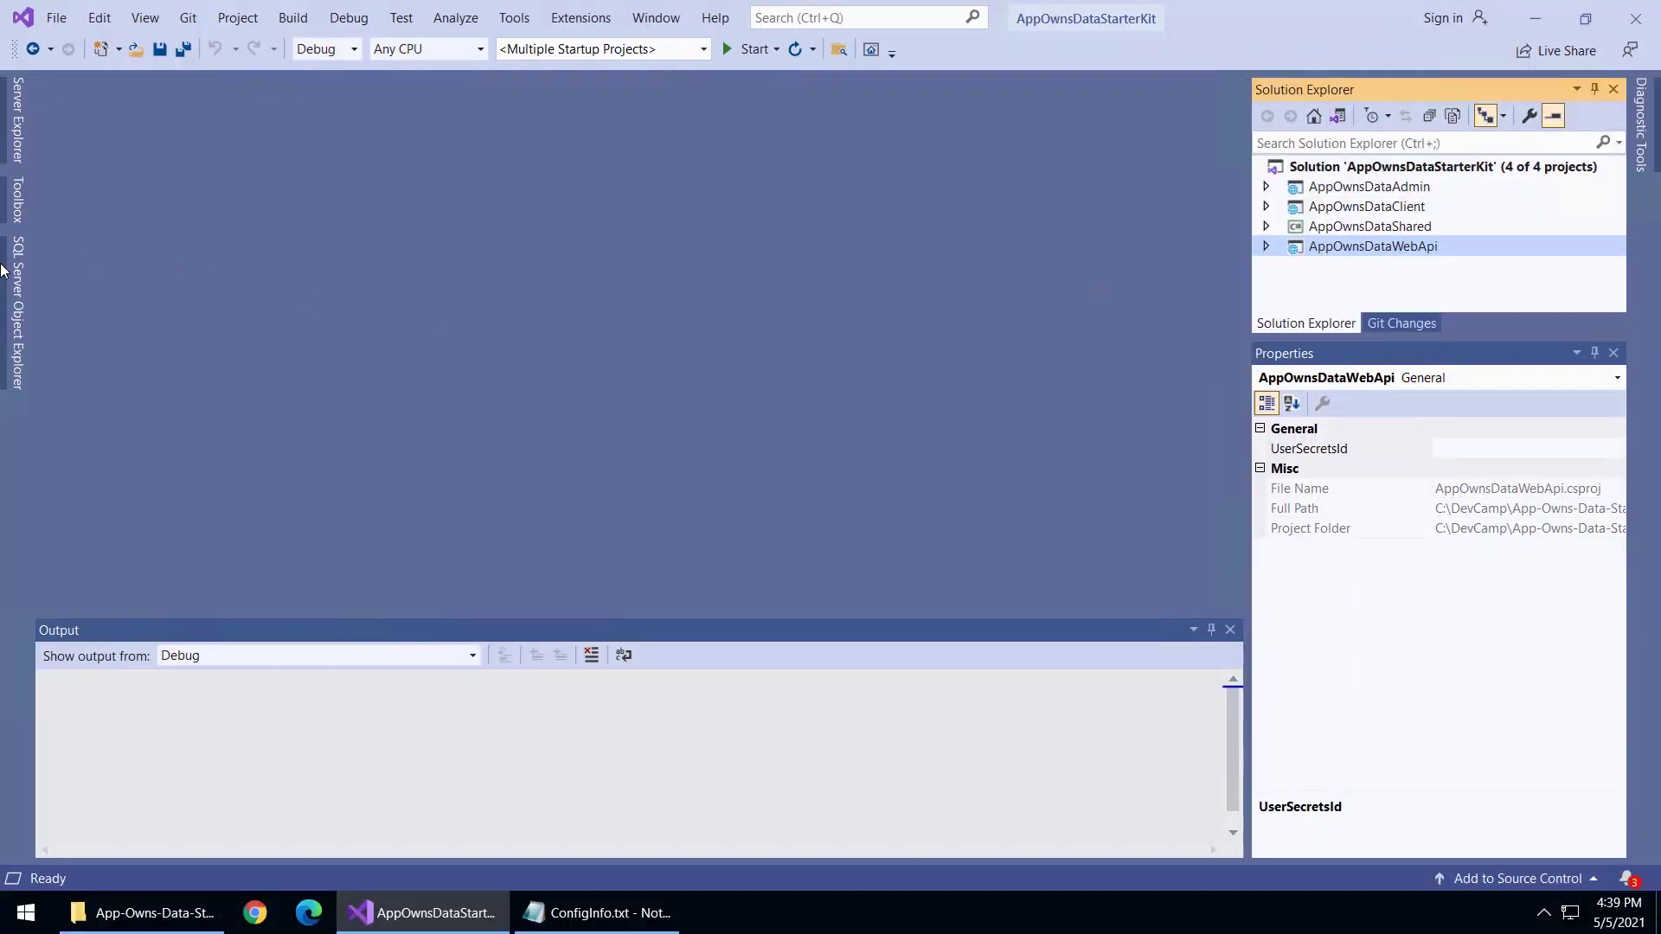
# View the rows of dbo.ActivityLog in SQL Server Object Explorer, then close the data view
pyautogui.click(16, 270)
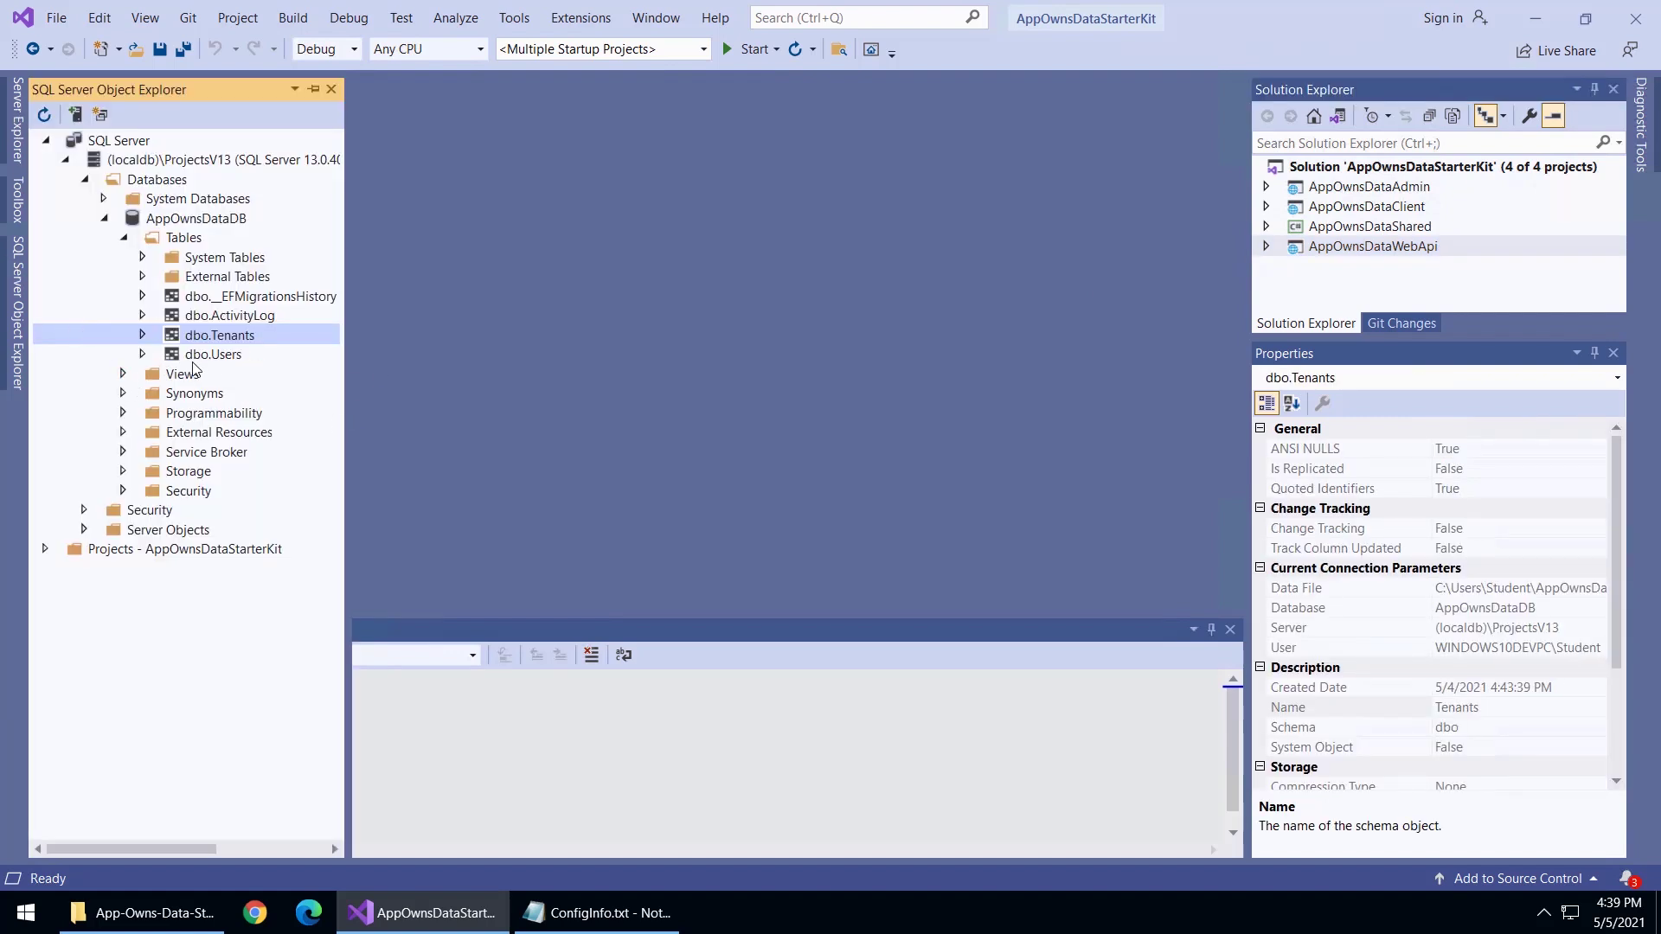
pyautogui.click(235, 317)
pyautogui.rightClick(237, 321)
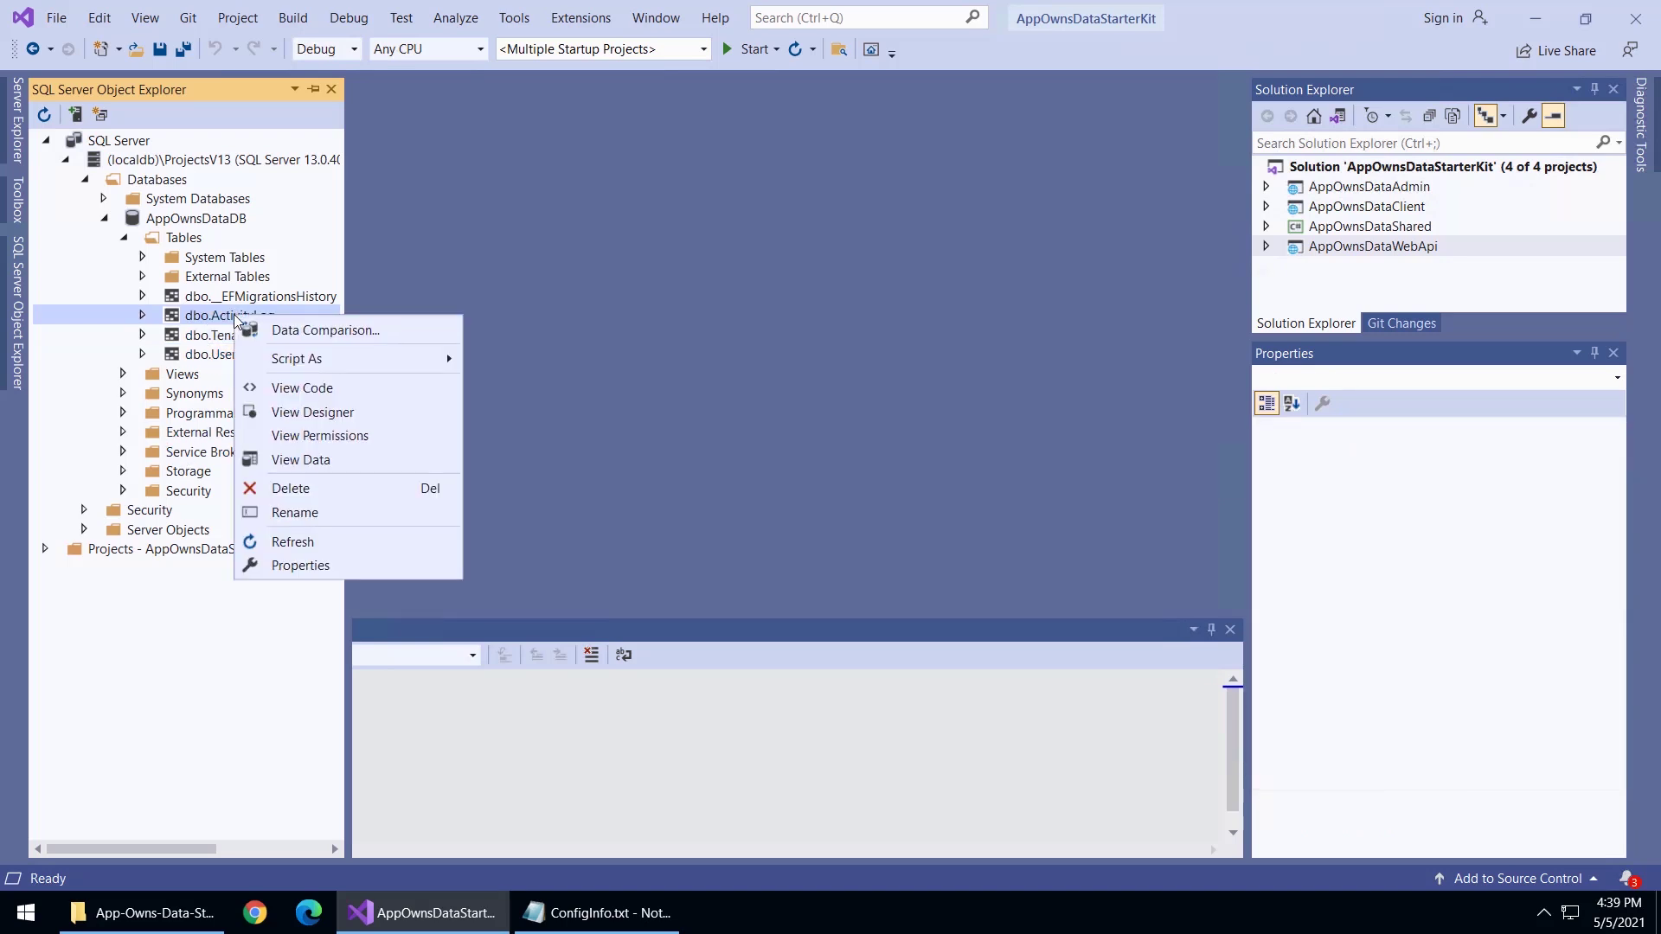
pyautogui.click(441, 454)
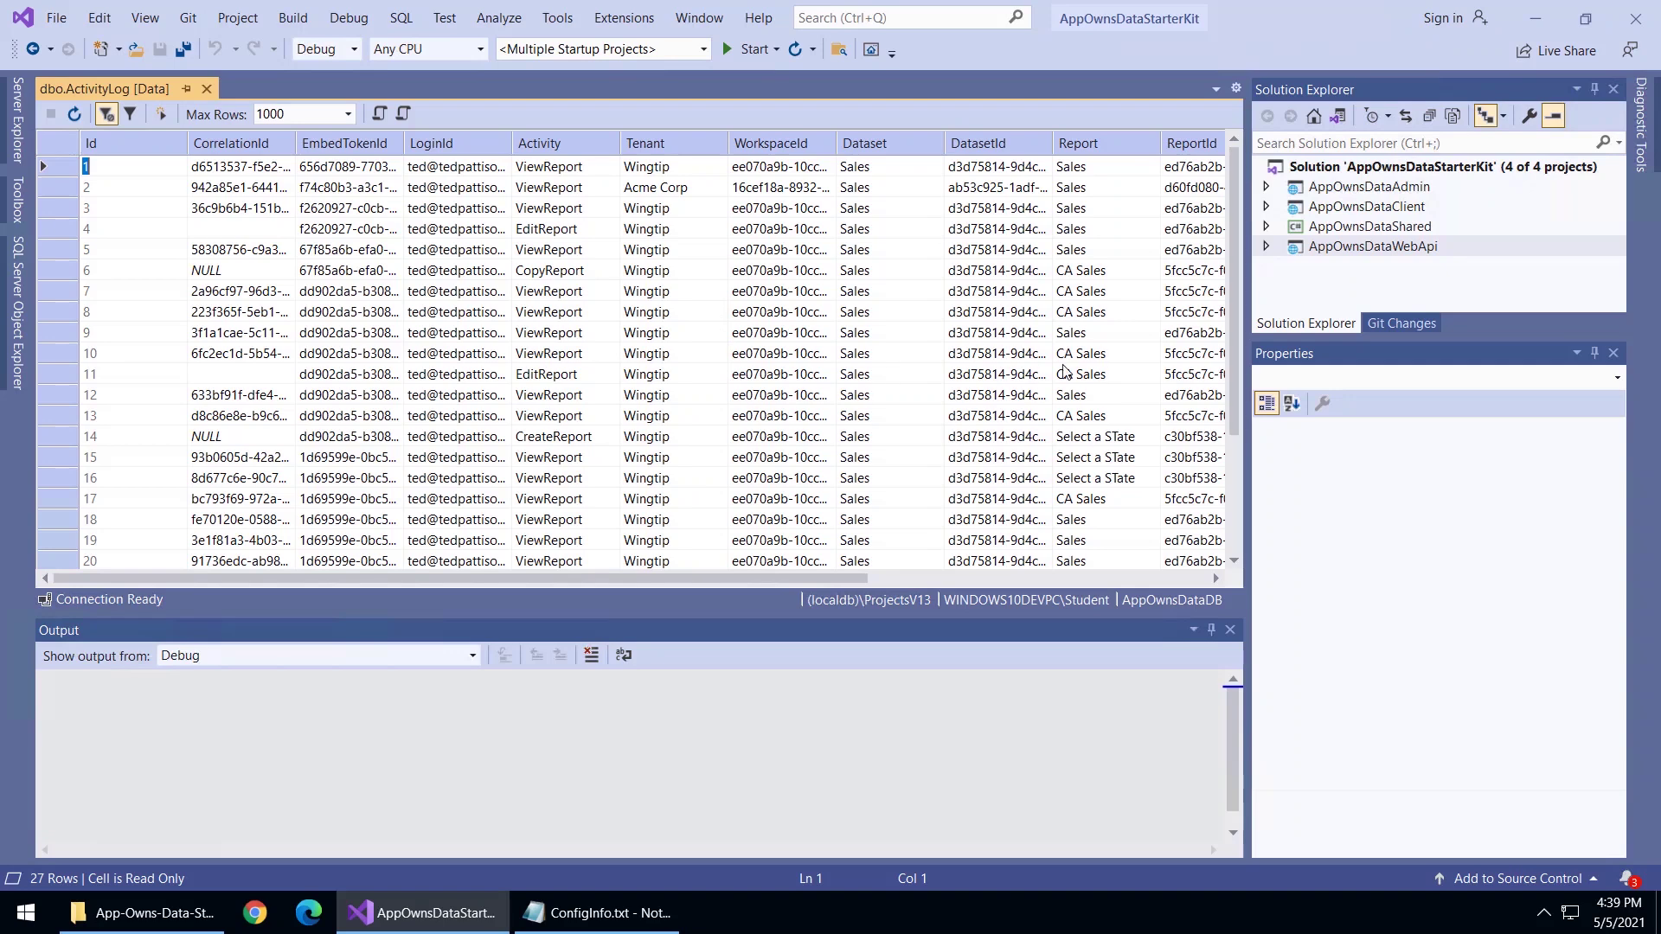
pyautogui.click(206, 89)
# Show AppOwnsDataDB's properties and select ProjectsV13 in its connection string
pyautogui.click(26, 299)
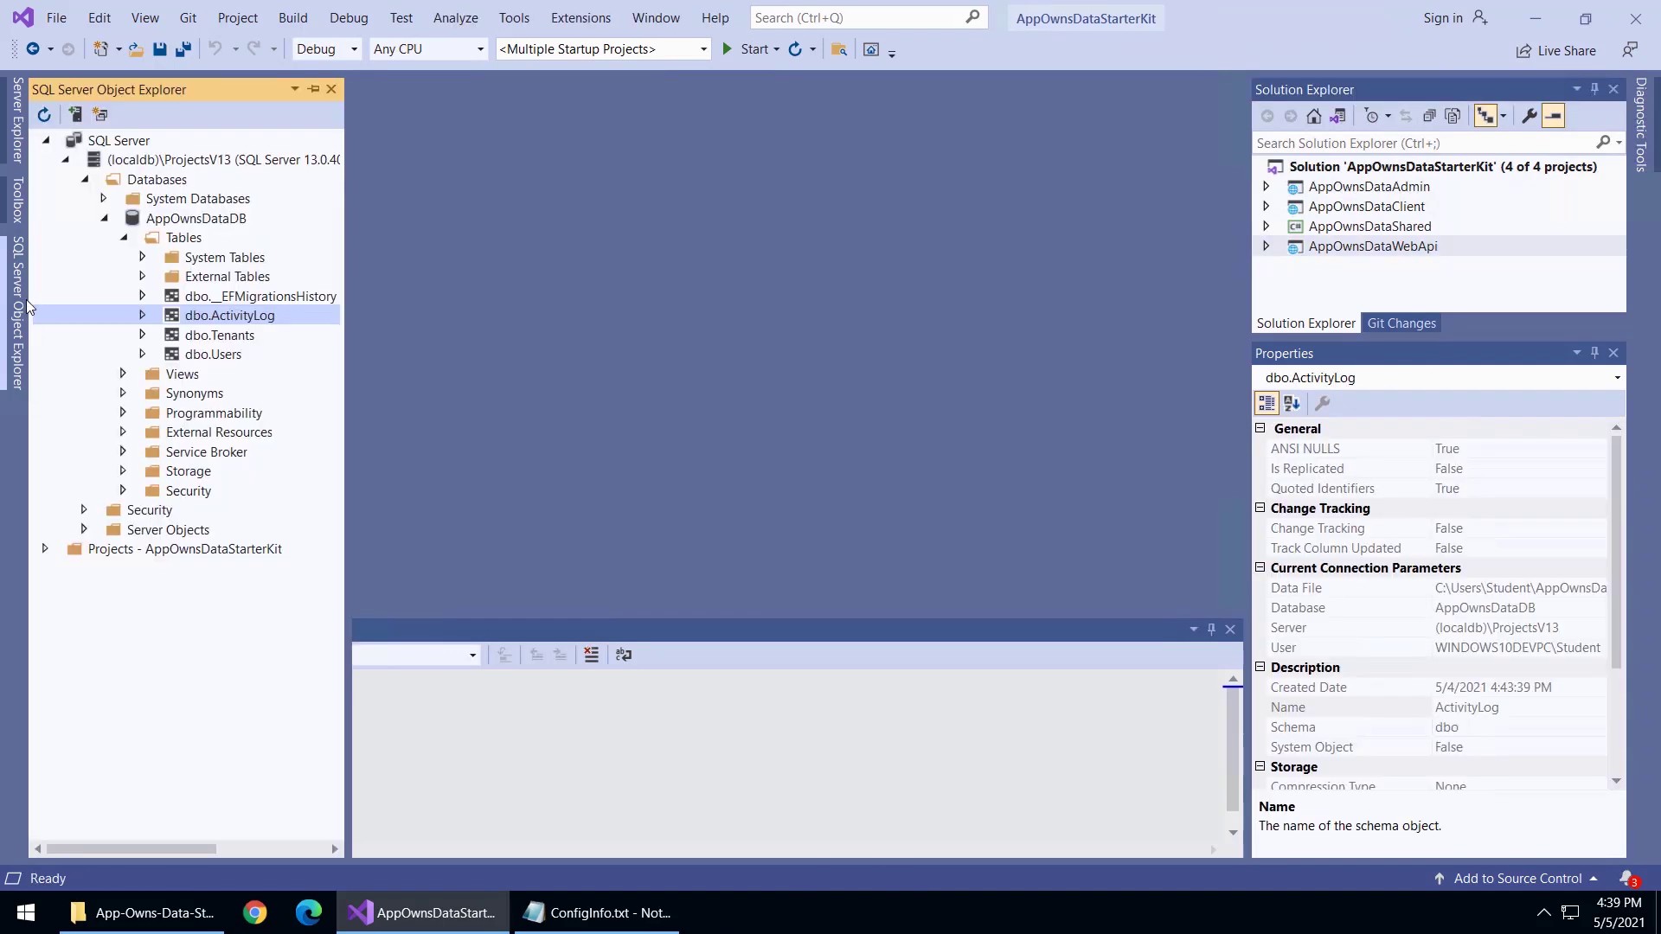
pyautogui.click(196, 219)
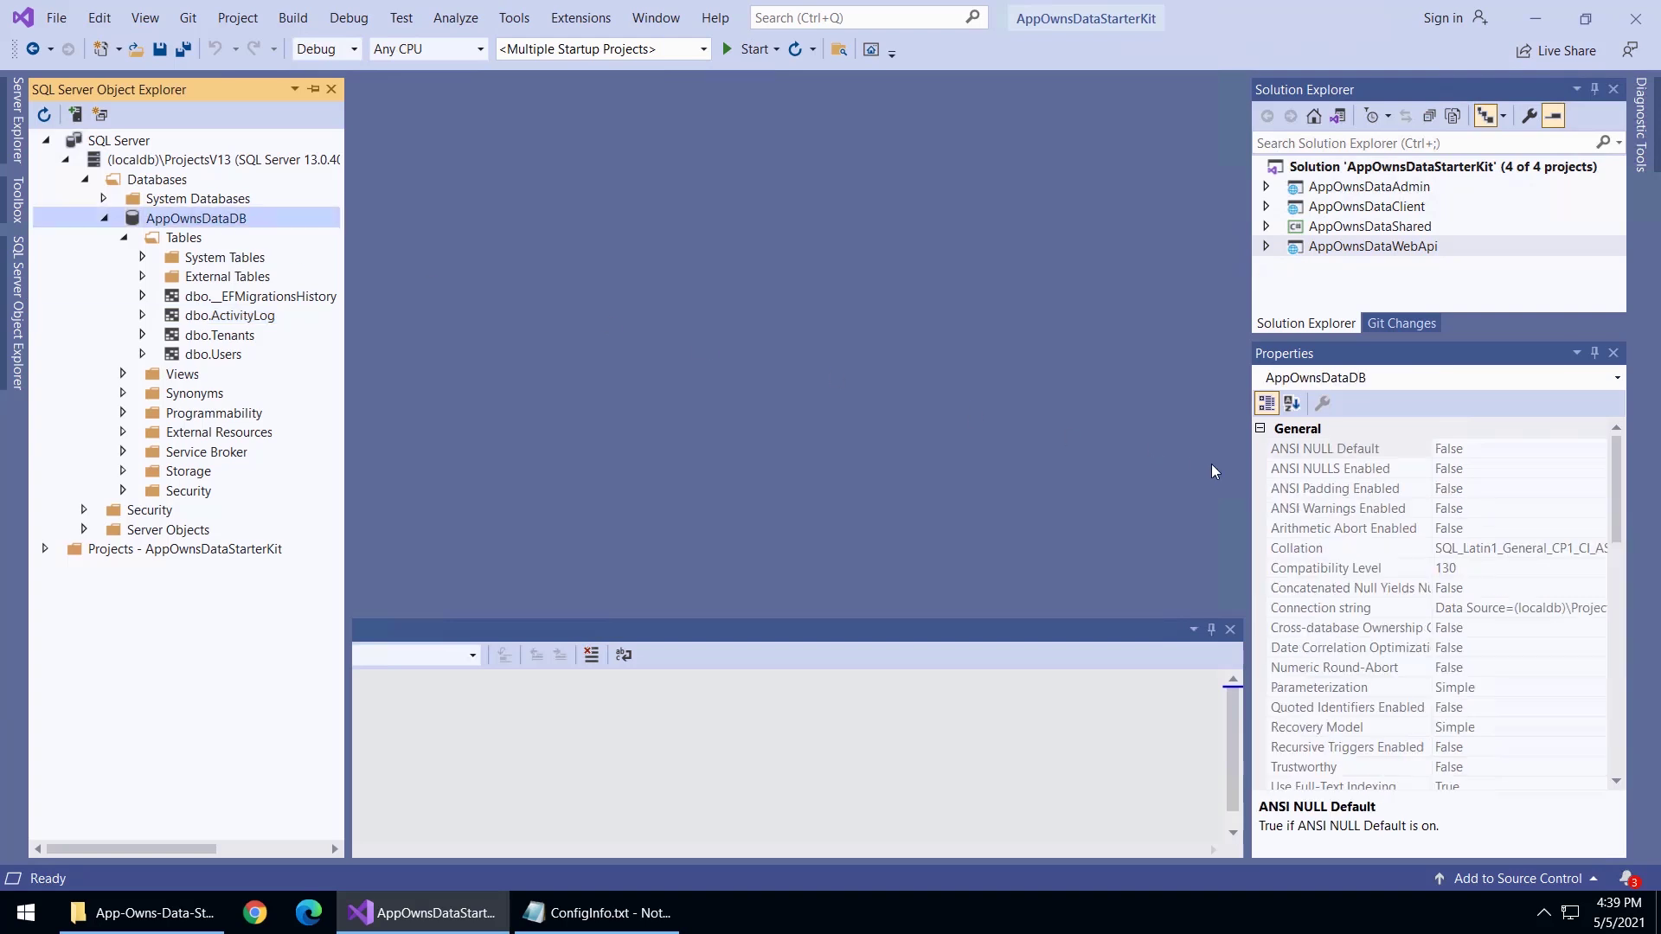
pyautogui.moveTo(1246, 456); pyautogui.dragTo(772, 455)
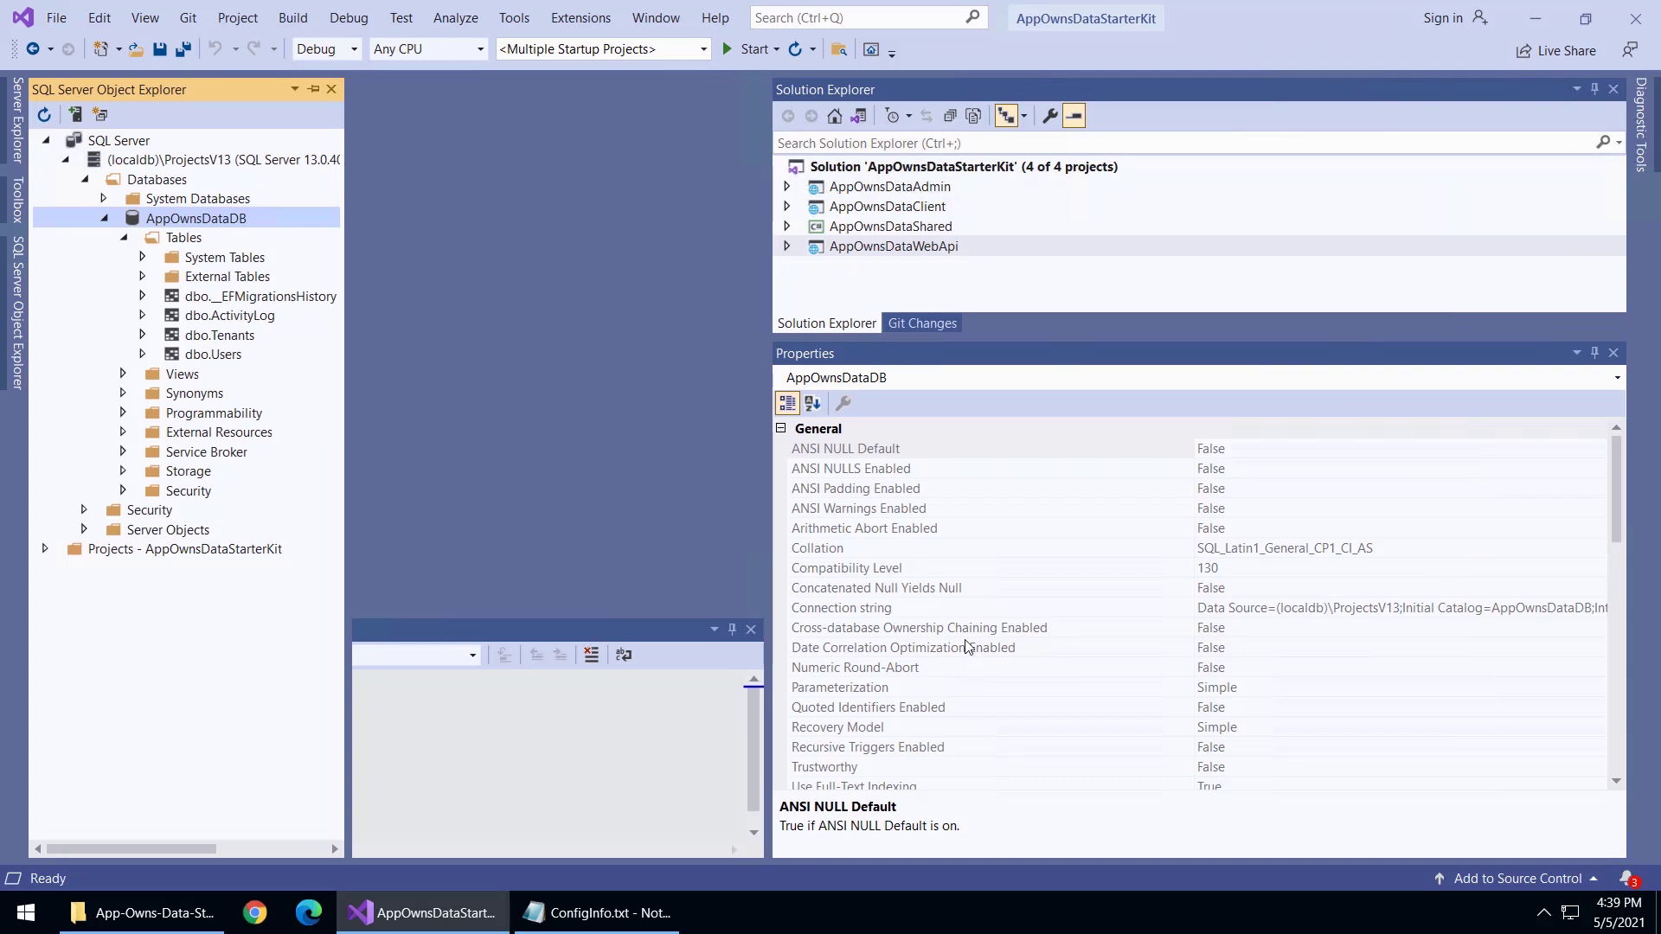
pyautogui.click(958, 609)
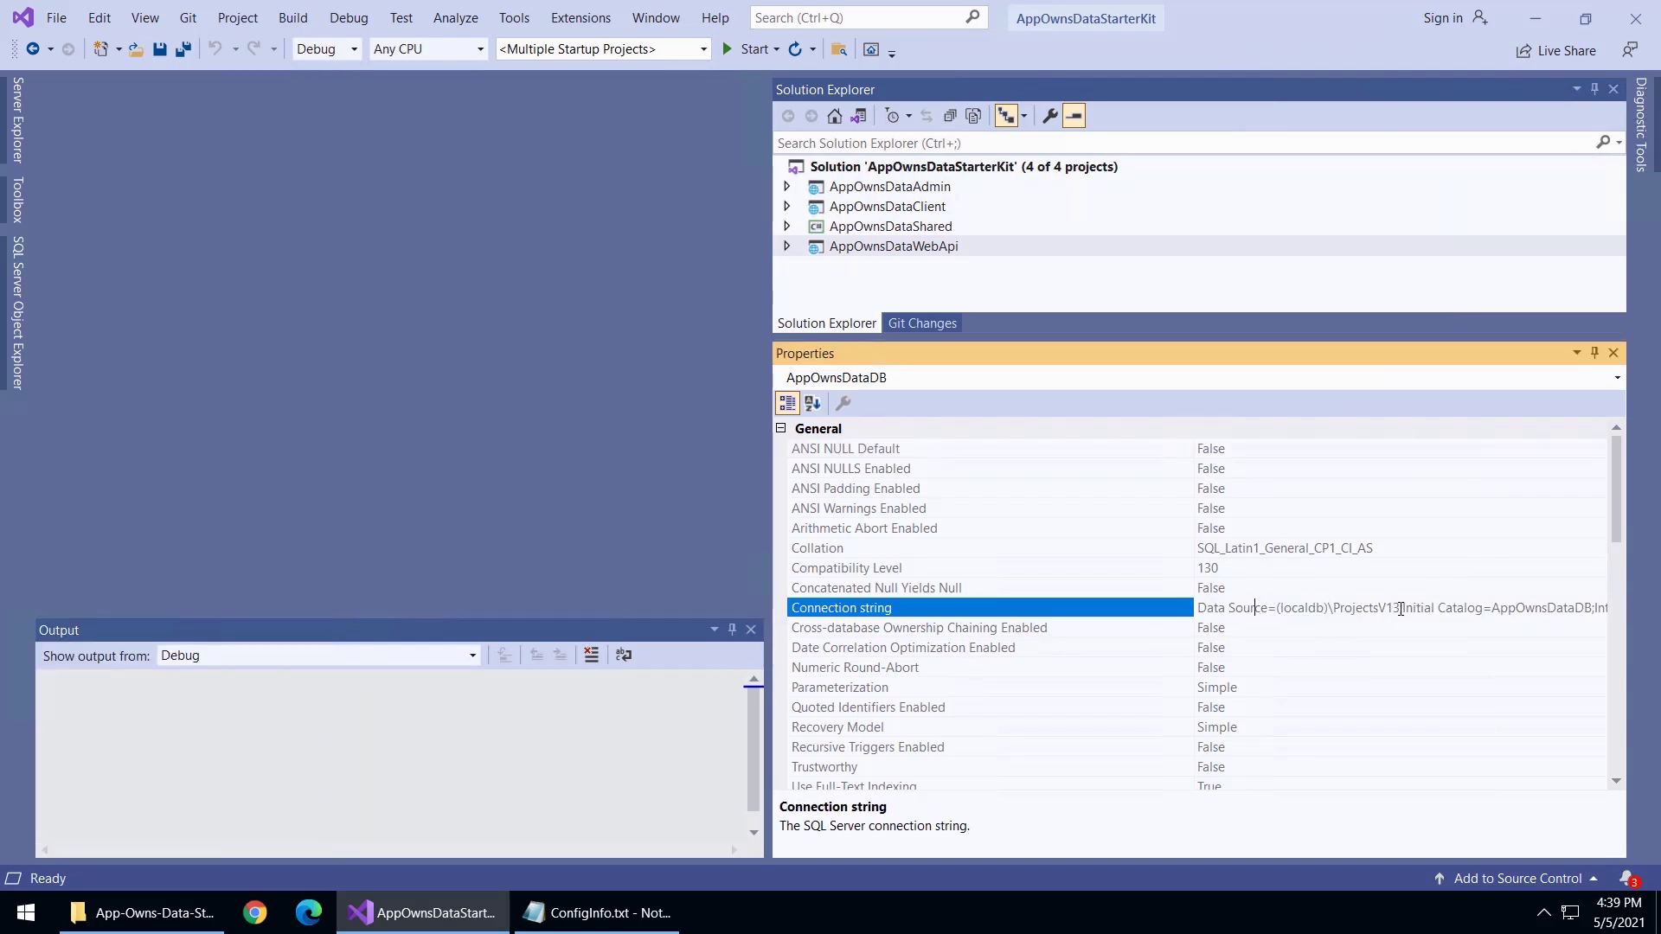
pyautogui.moveTo(1401, 609); pyautogui.dragTo(1277, 607)
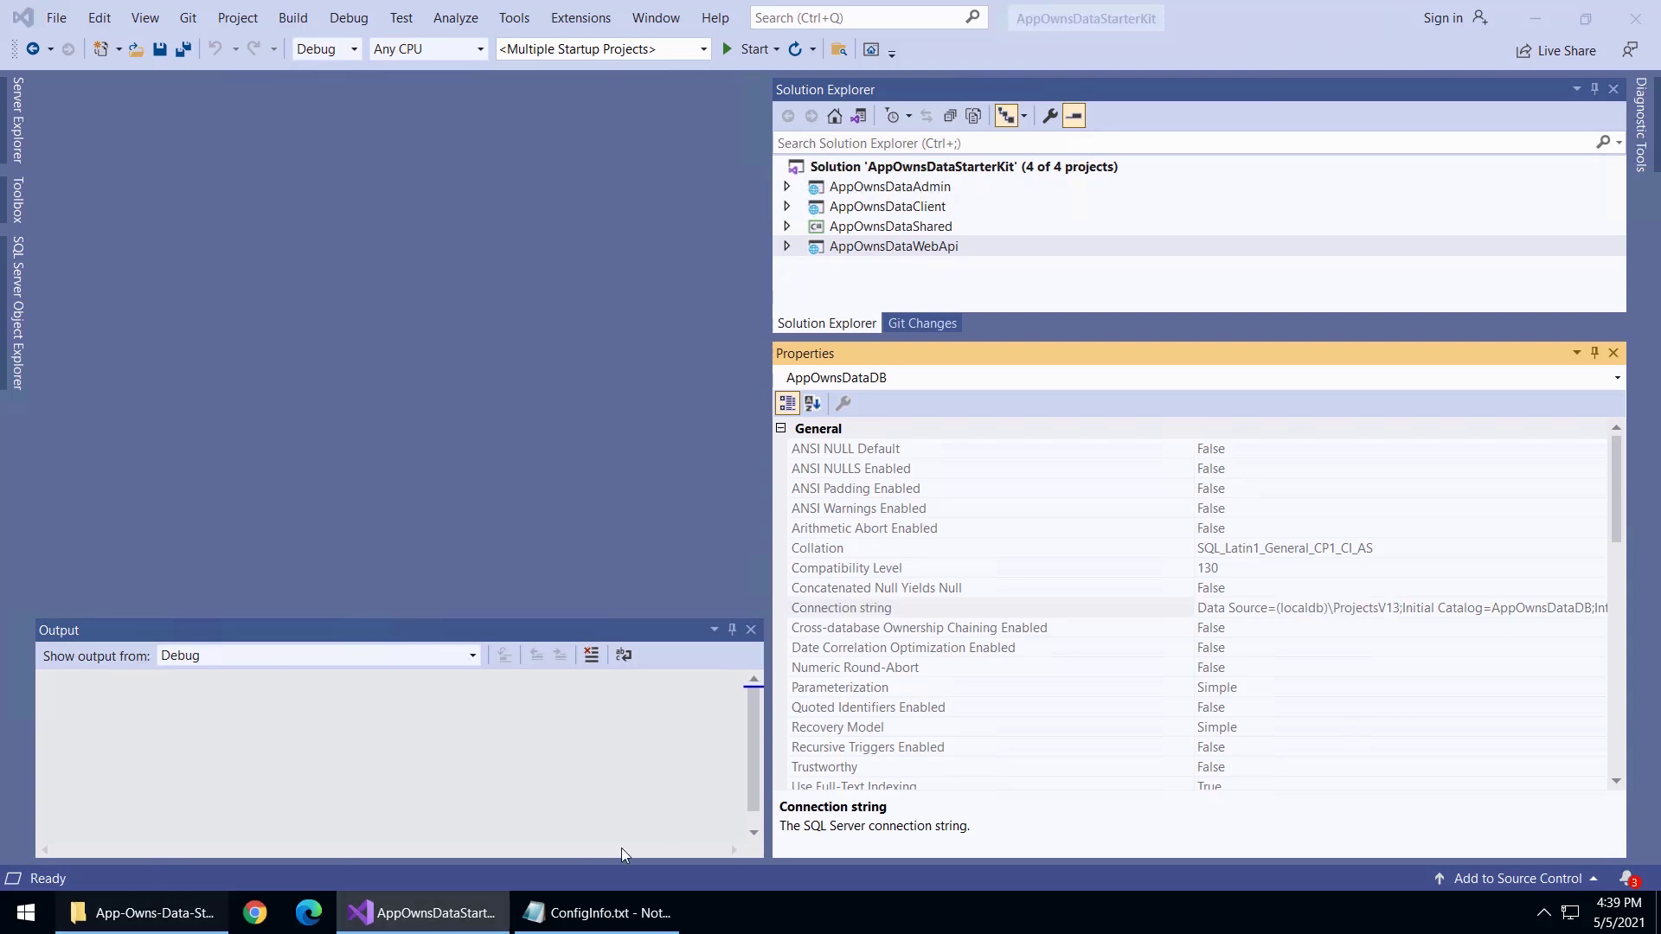
# Open AppOwnsDataUsageReporting.pbix from the starter kit folder in Power BI Desktop
pyautogui.click(154, 913)
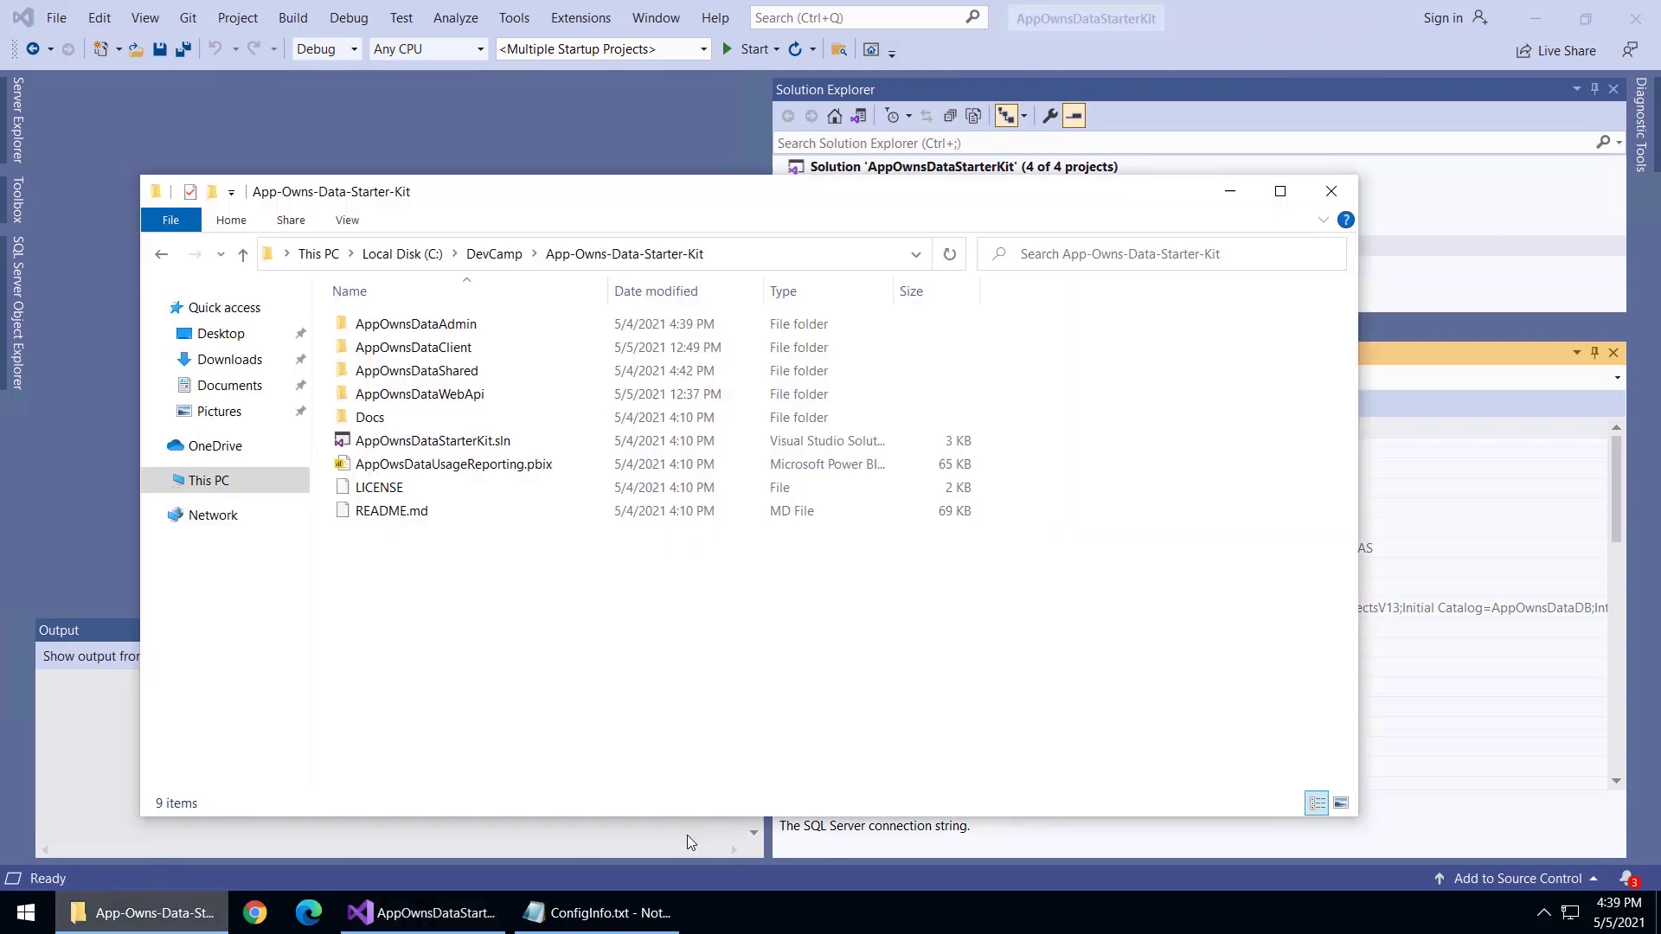
pyautogui.click(480, 465)
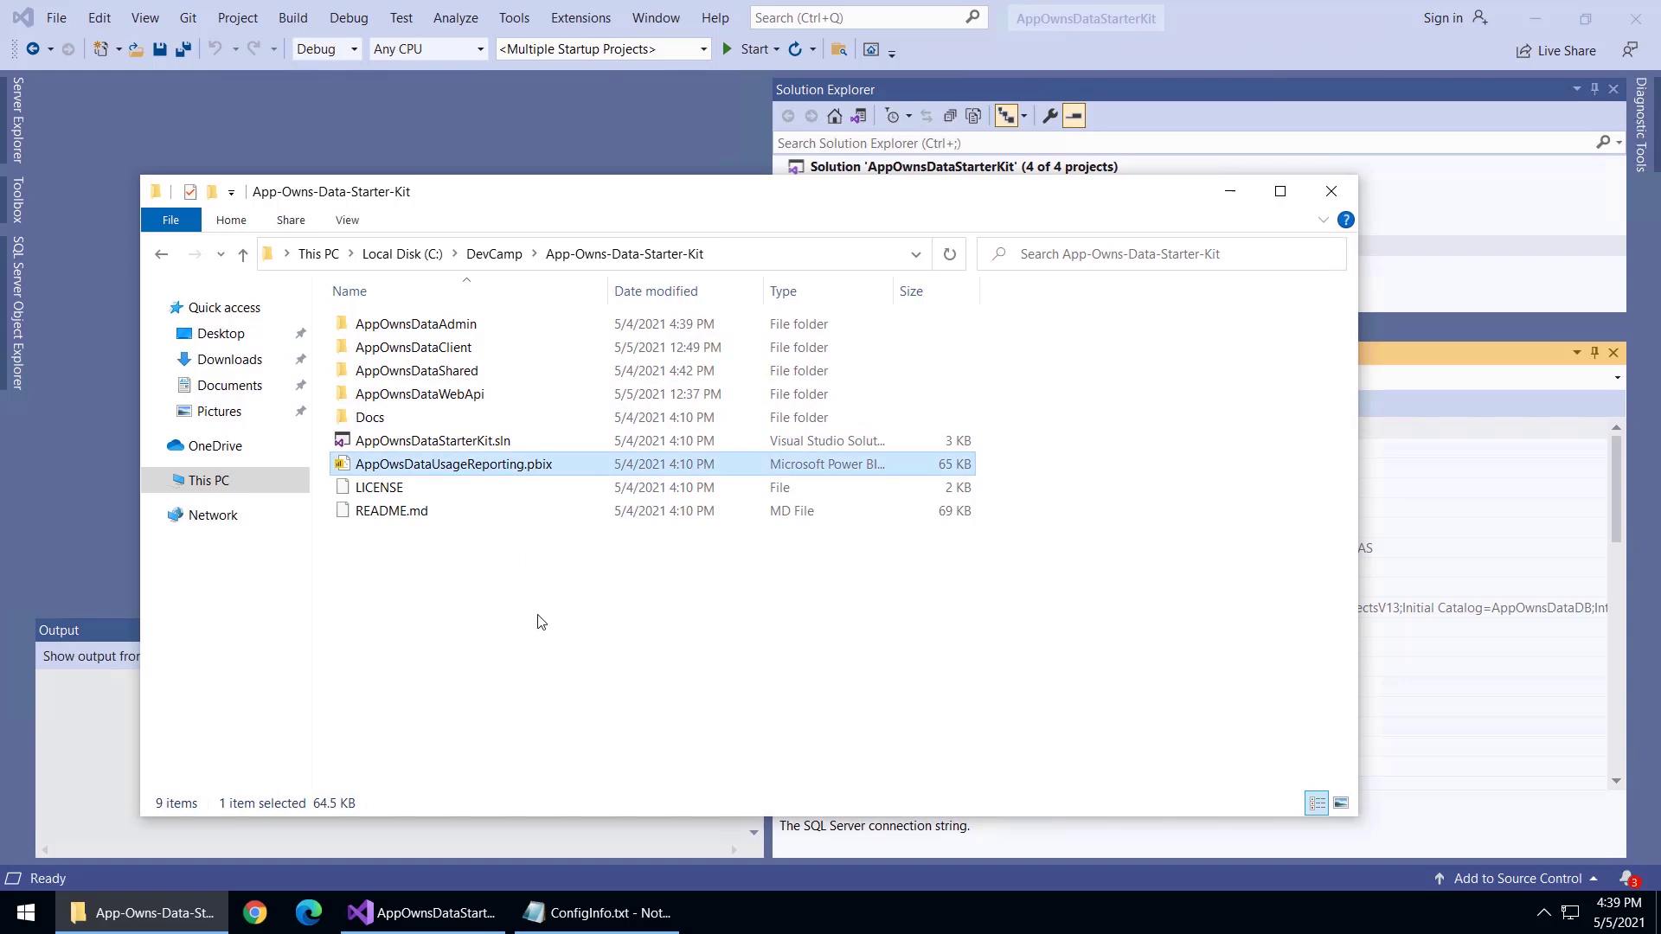
pyautogui.doubleClick(511, 470)
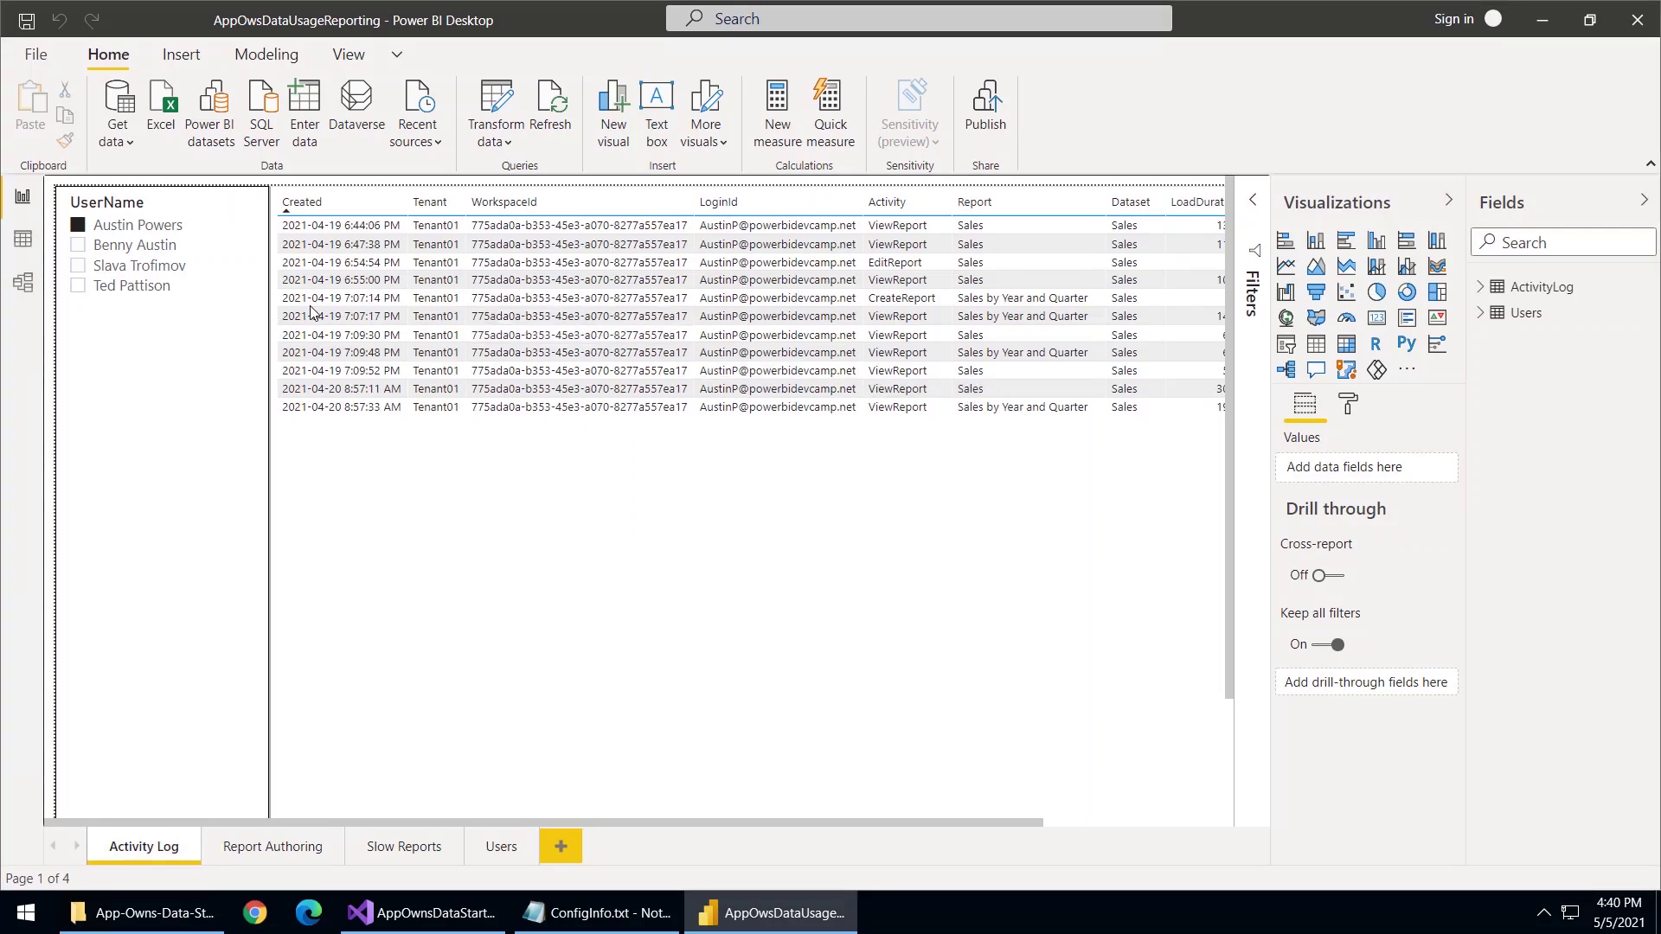
# Change the report's data source server to (localdb)\ProjectsV13 in Data source settings
pyautogui.click(509, 142)
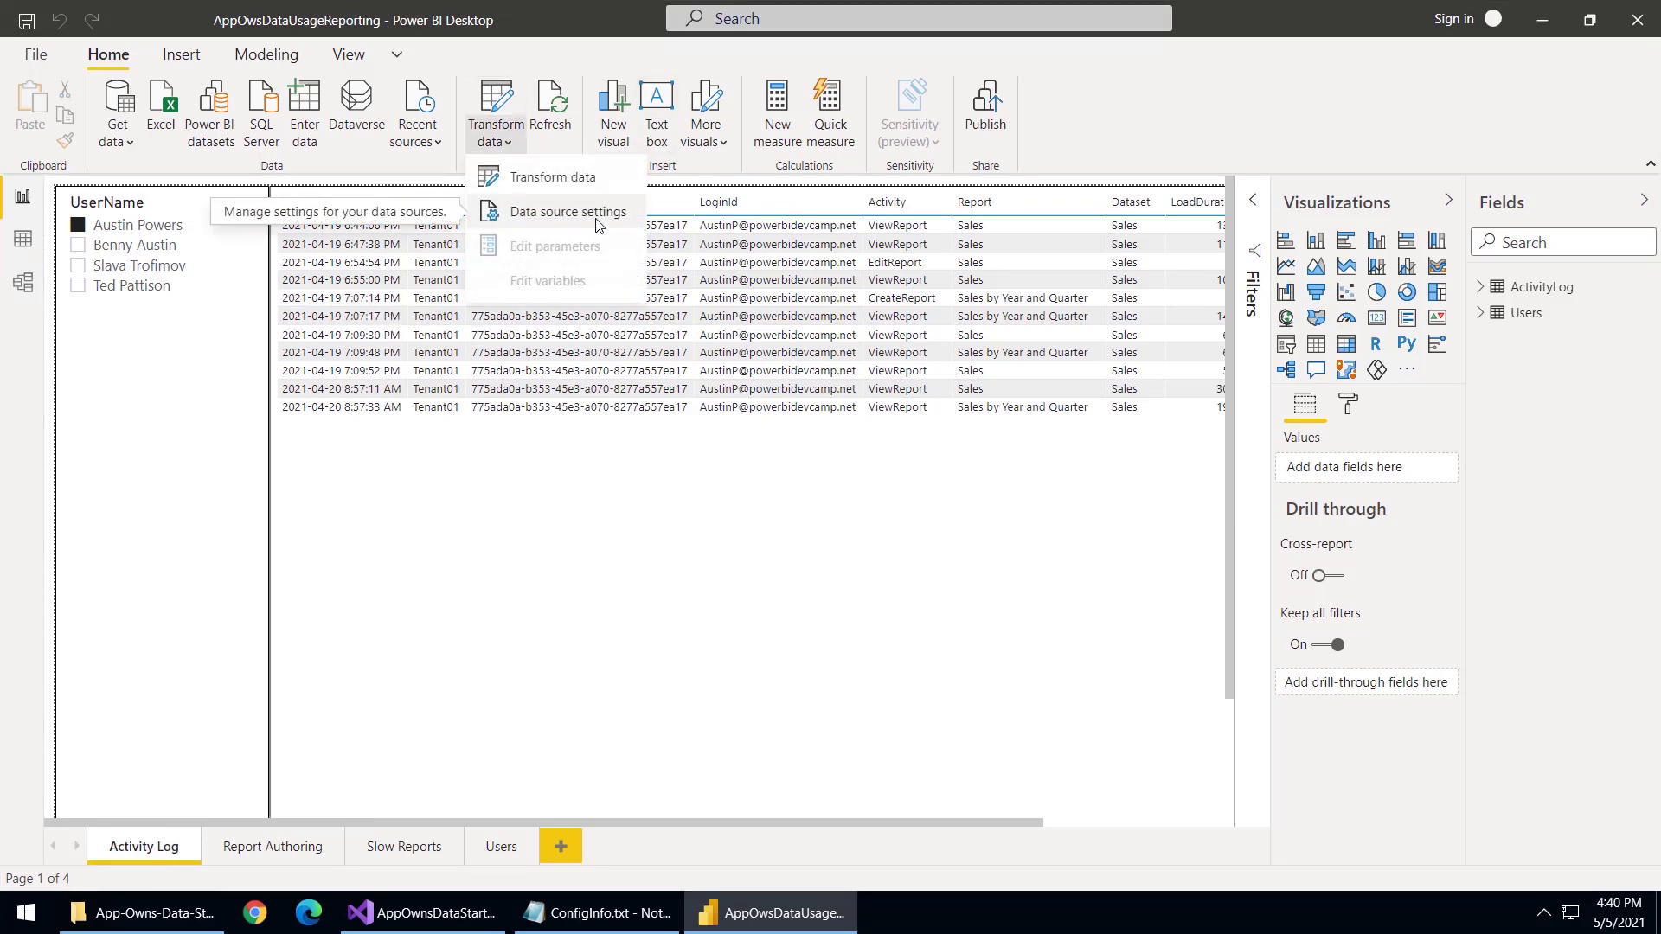
pyautogui.click(566, 212)
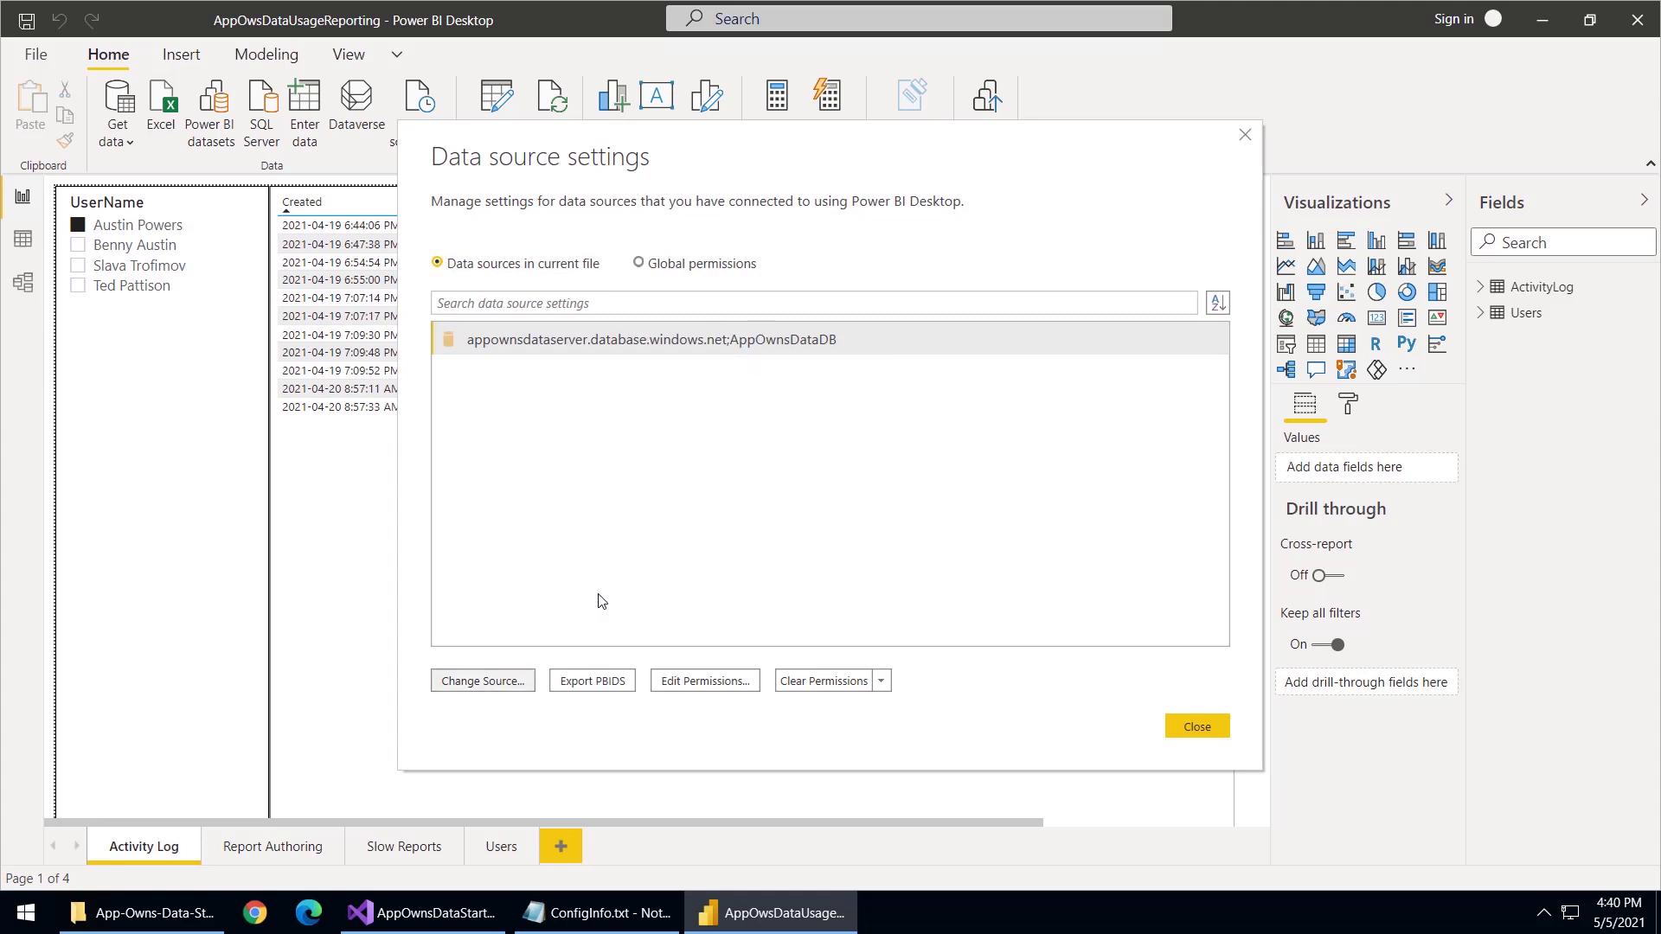
pyautogui.click(482, 680)
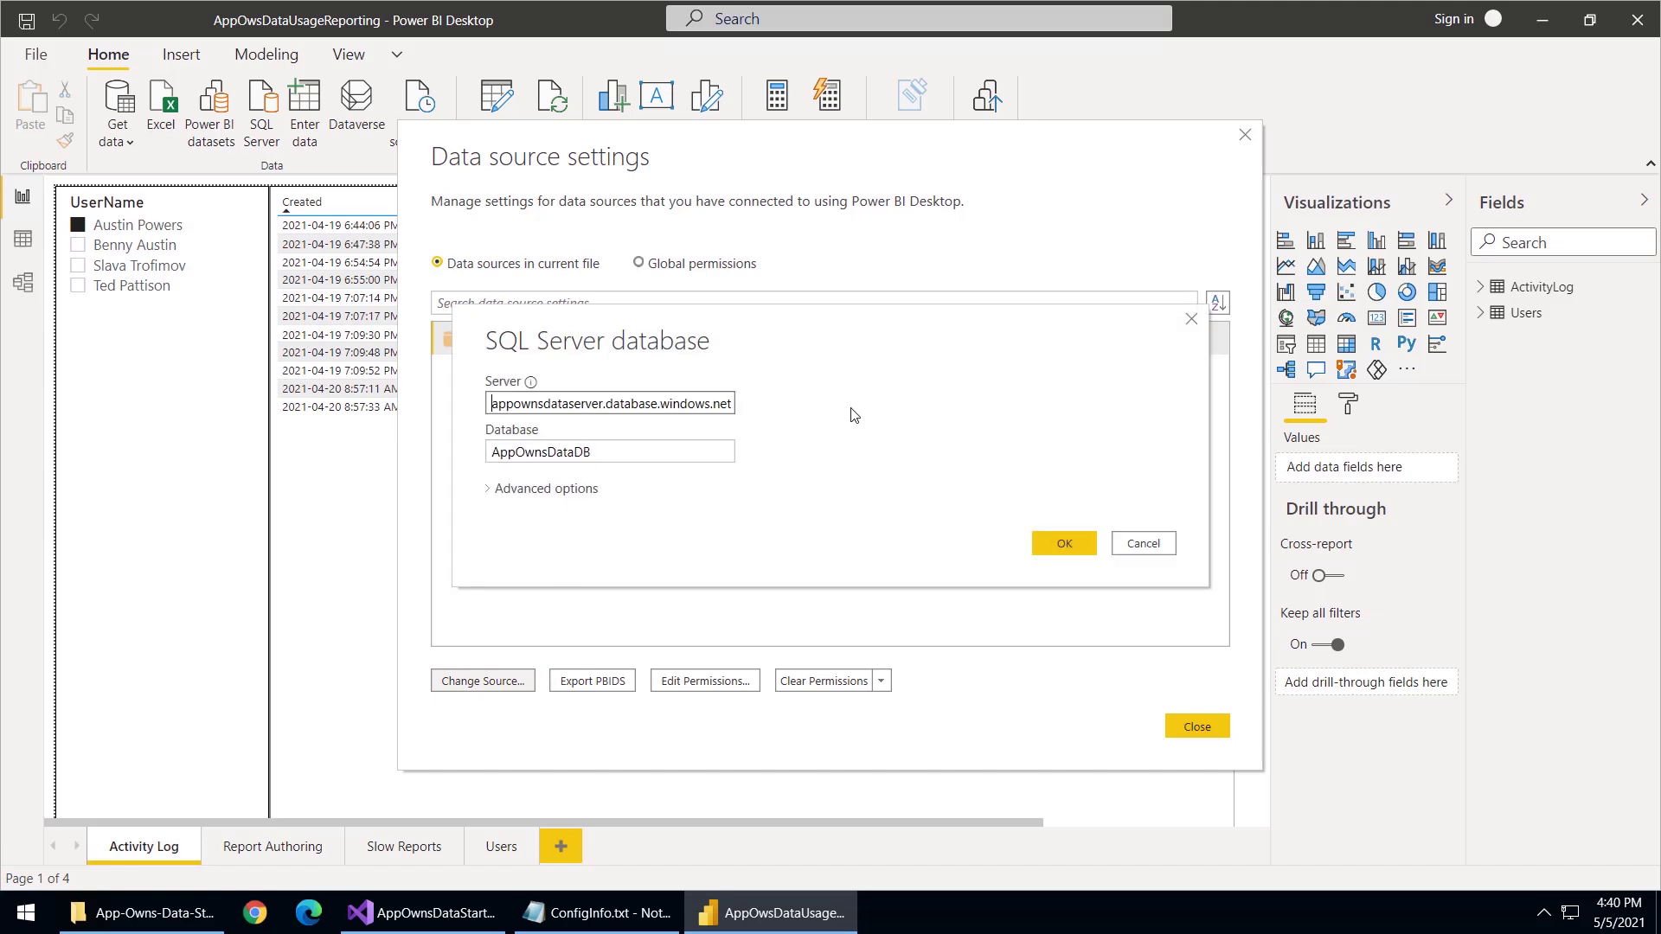
pyautogui.hotkey('ctrl', 'a')
pyautogui.write('(localdb)\\ProjectsV13')
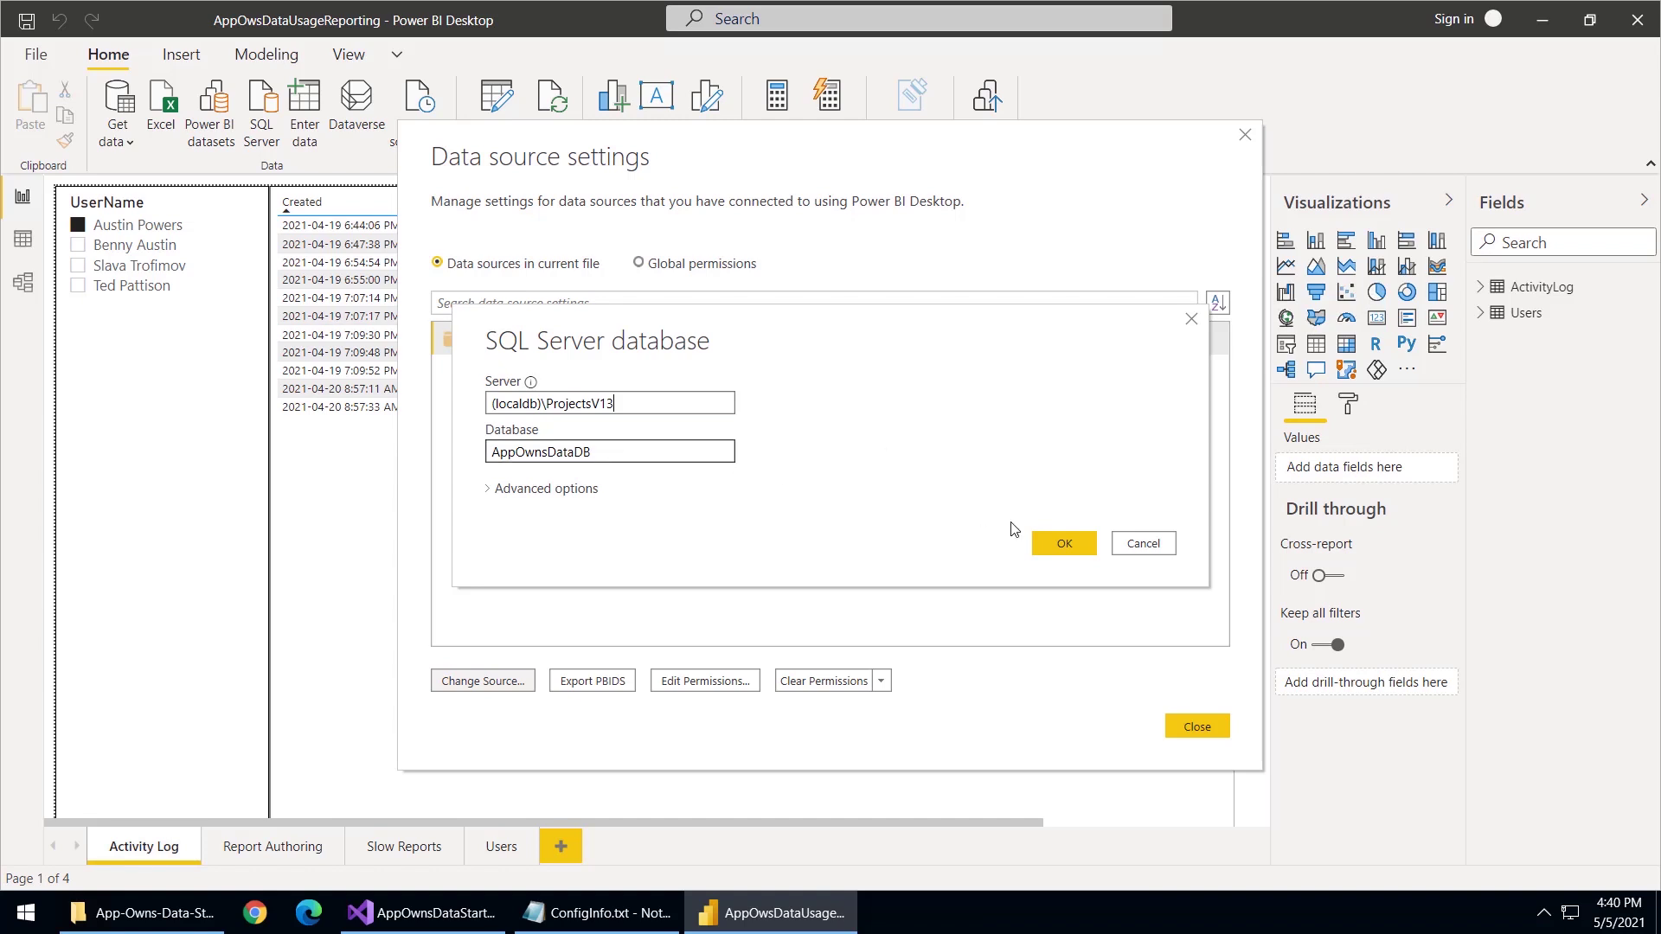
pyautogui.click(1067, 542)
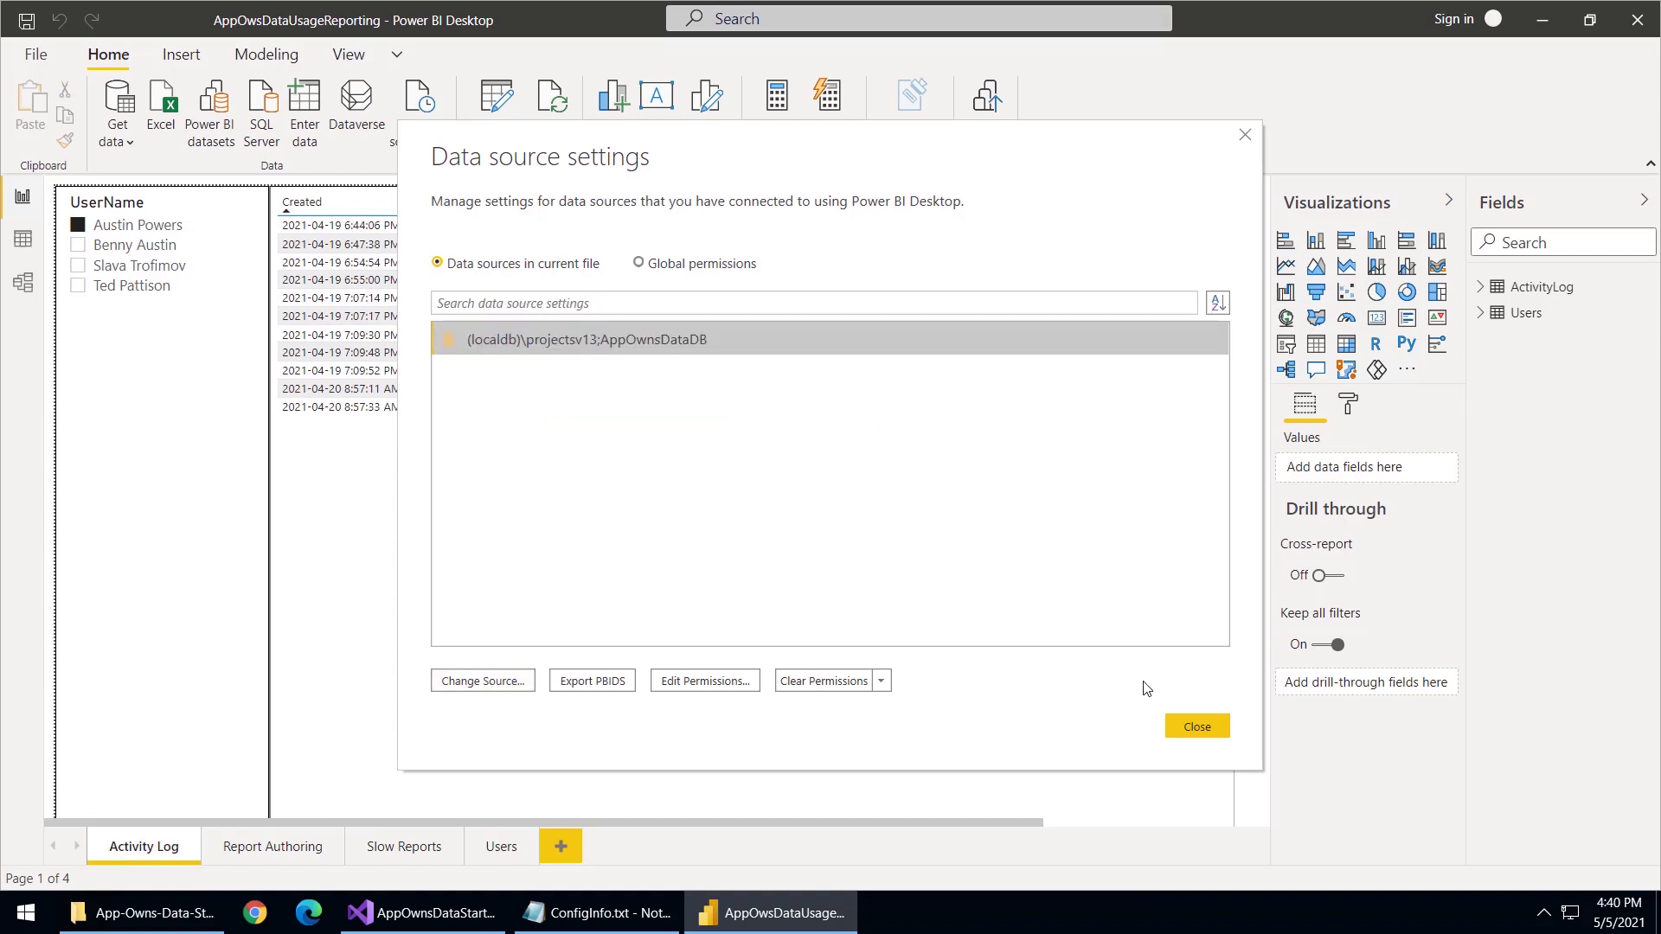
pyautogui.click(1194, 728)
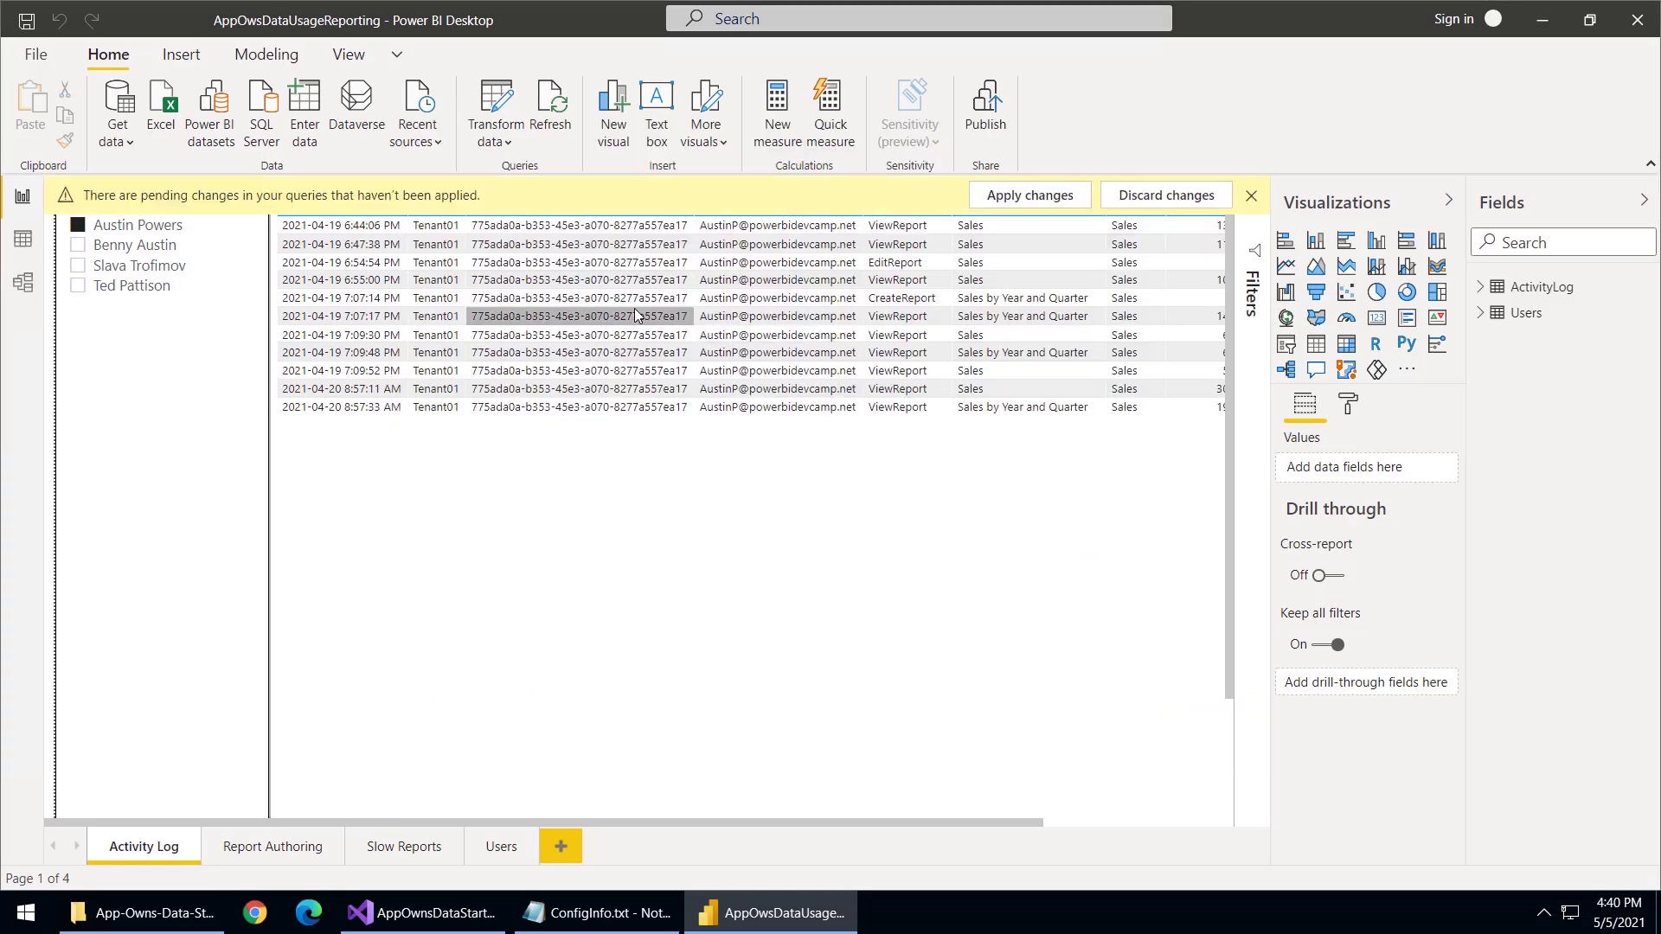
# Apply query changes with current credentials and an unencrypted connection, then filter to Ted Pattison
pyautogui.click(1033, 197)
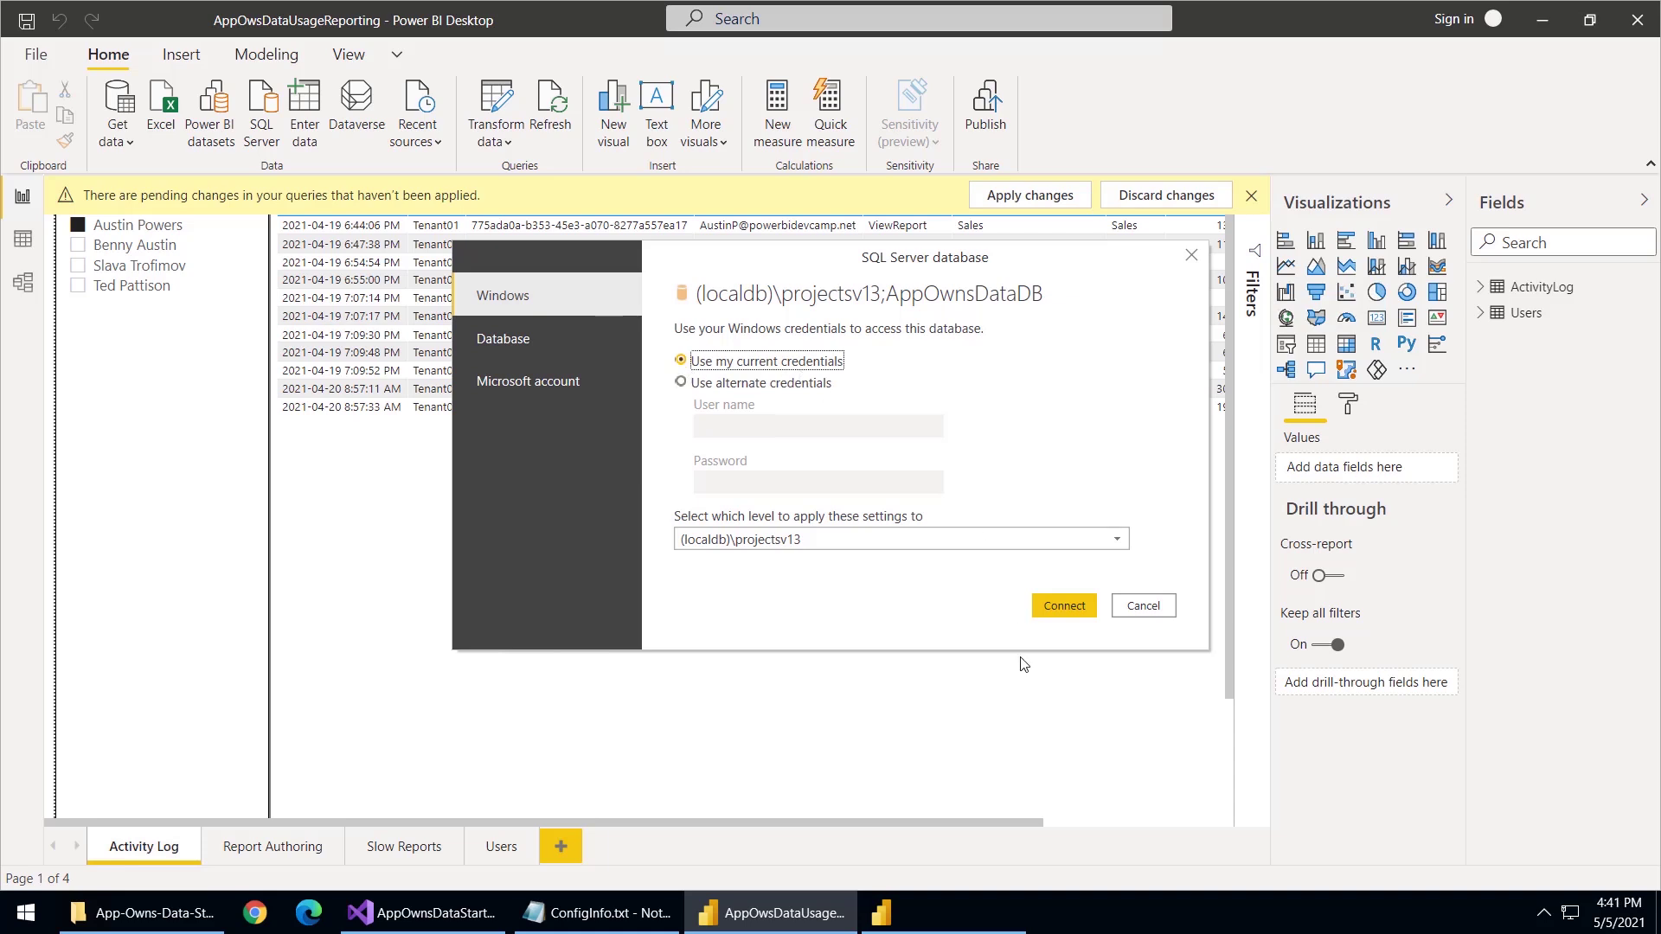
pyautogui.click(1065, 607)
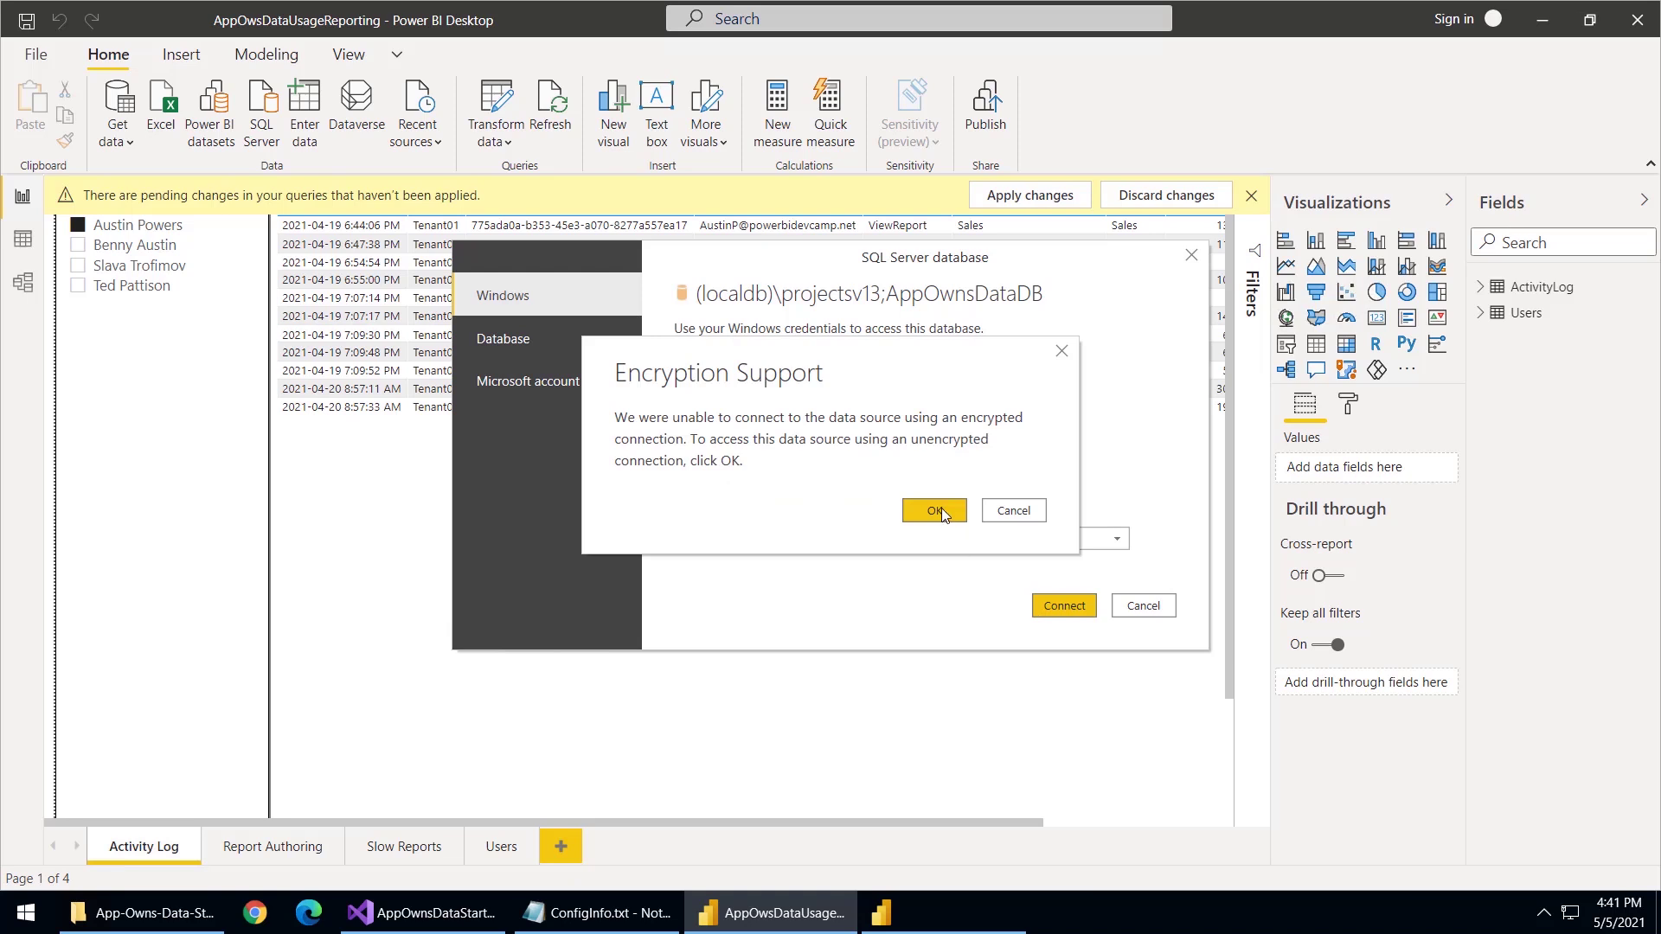
pyautogui.click(935, 510)
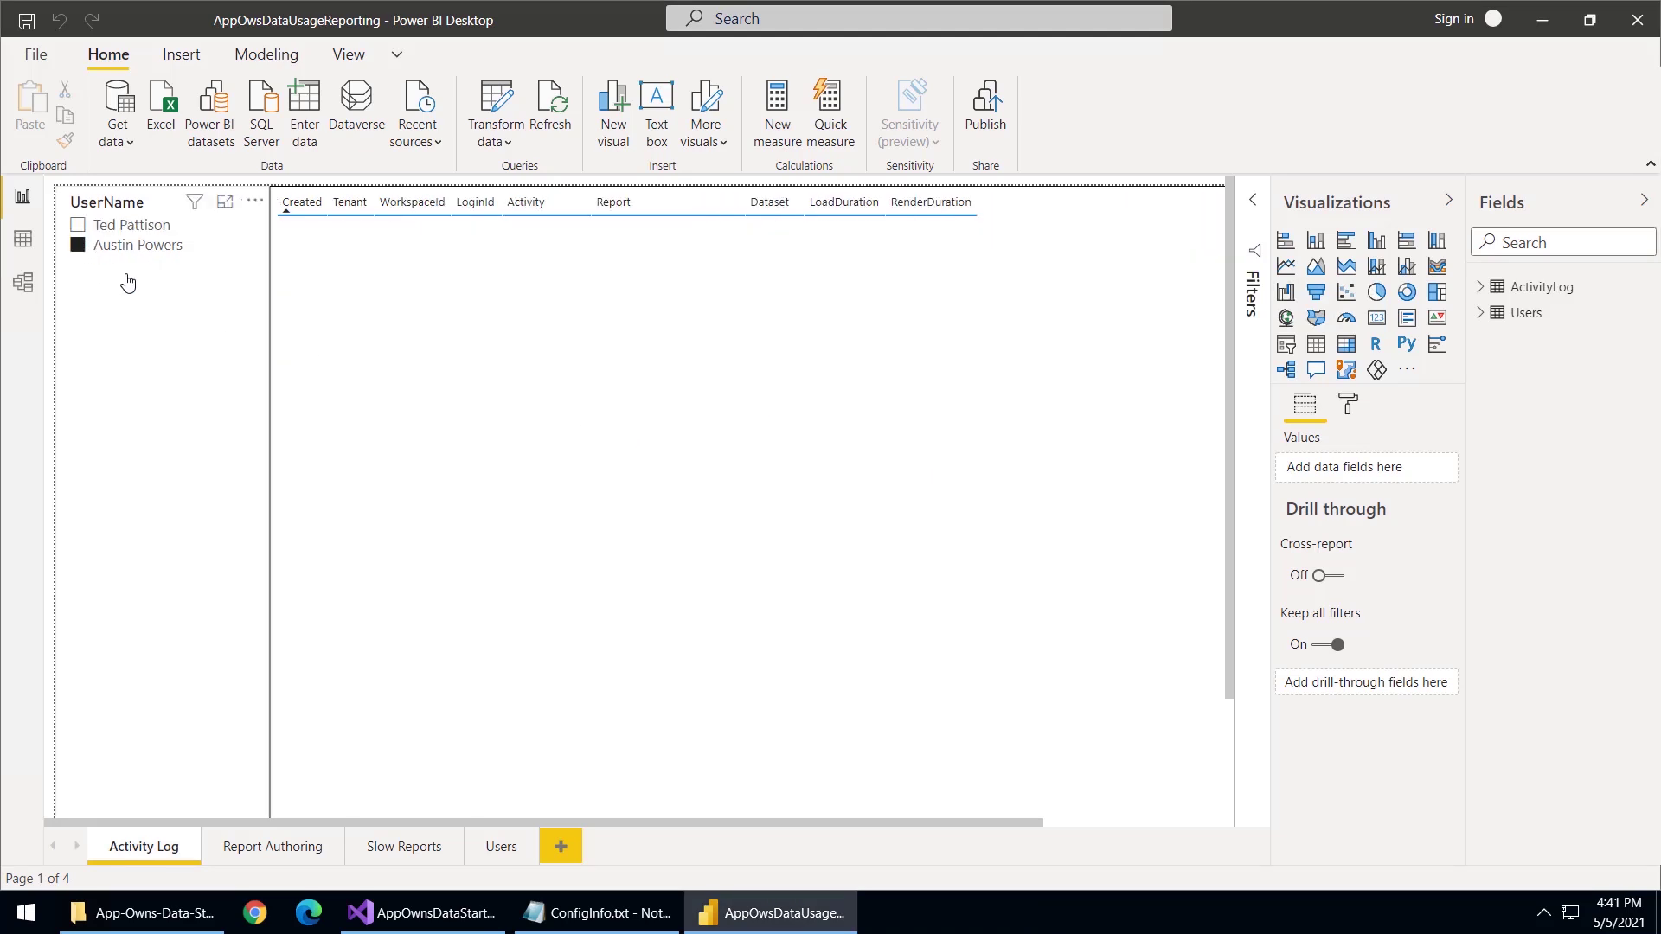
pyautogui.click(130, 224)
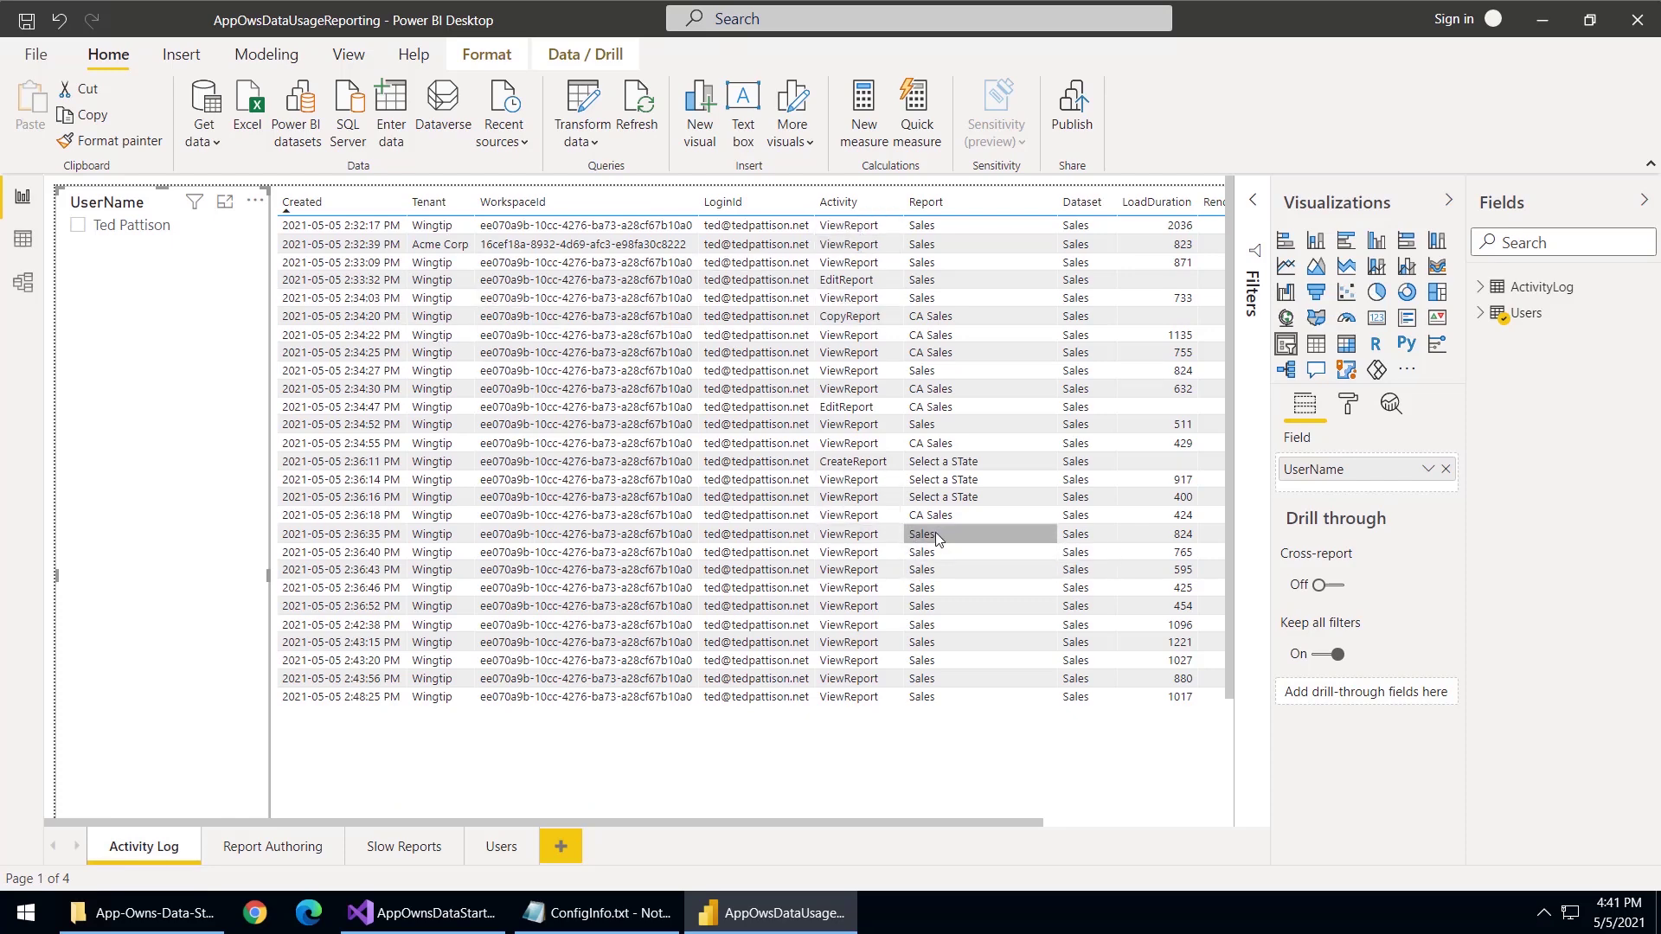
# Switch to Visual Studio and start building and running the solution
pyautogui.click(488, 908)
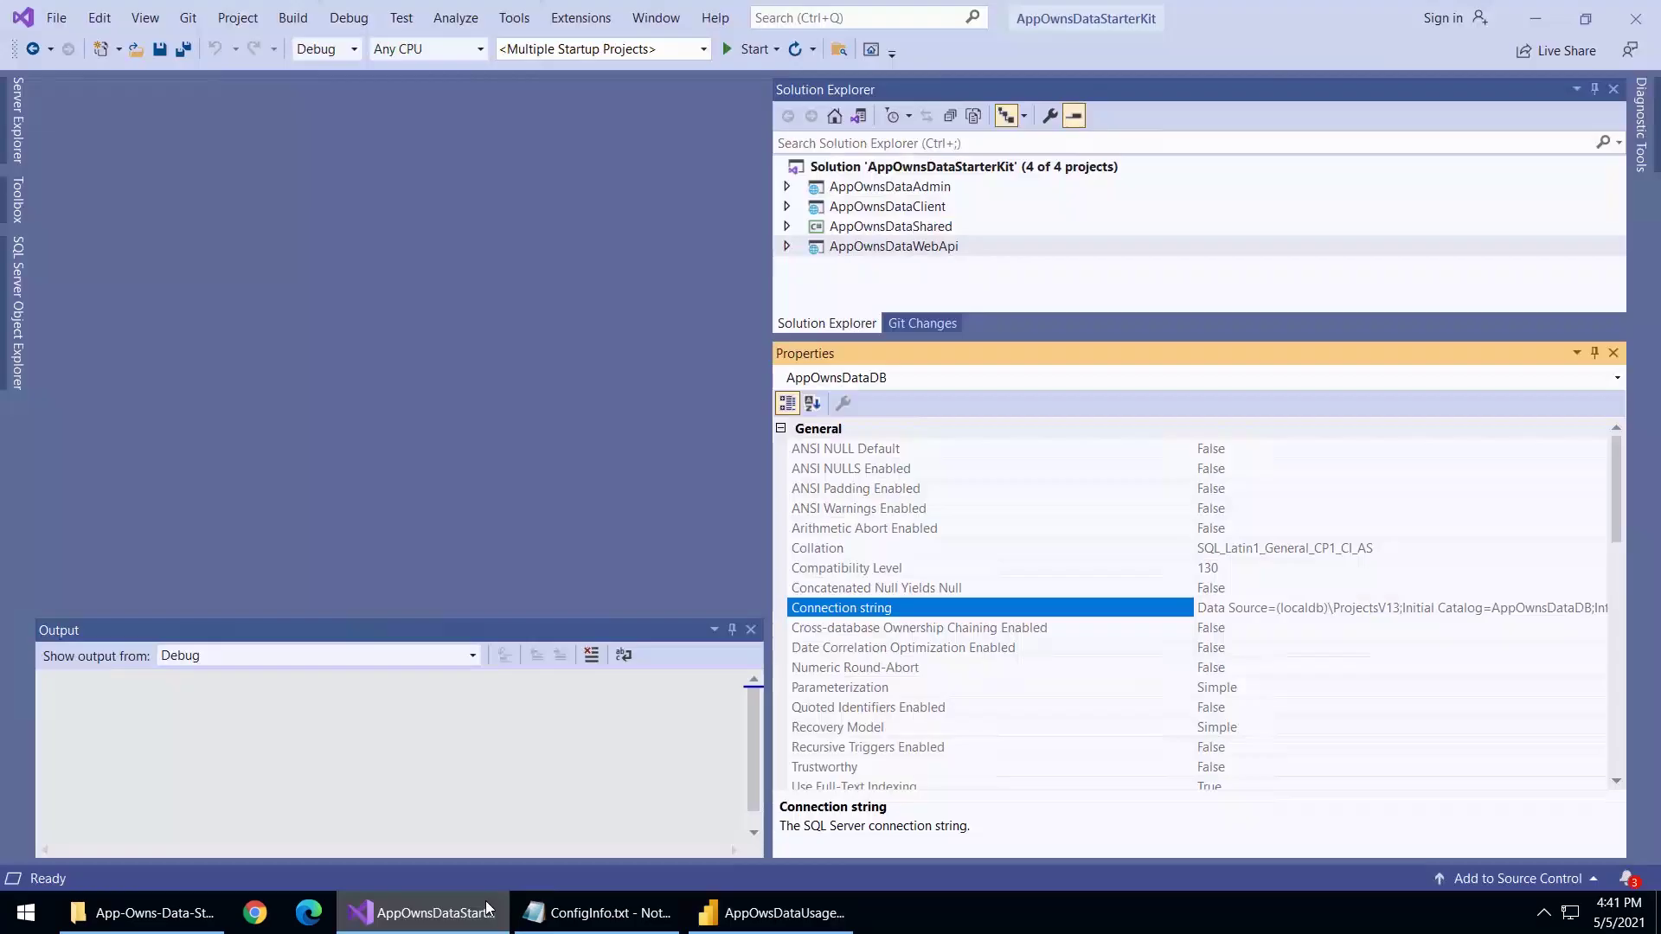
pyautogui.click(755, 50)
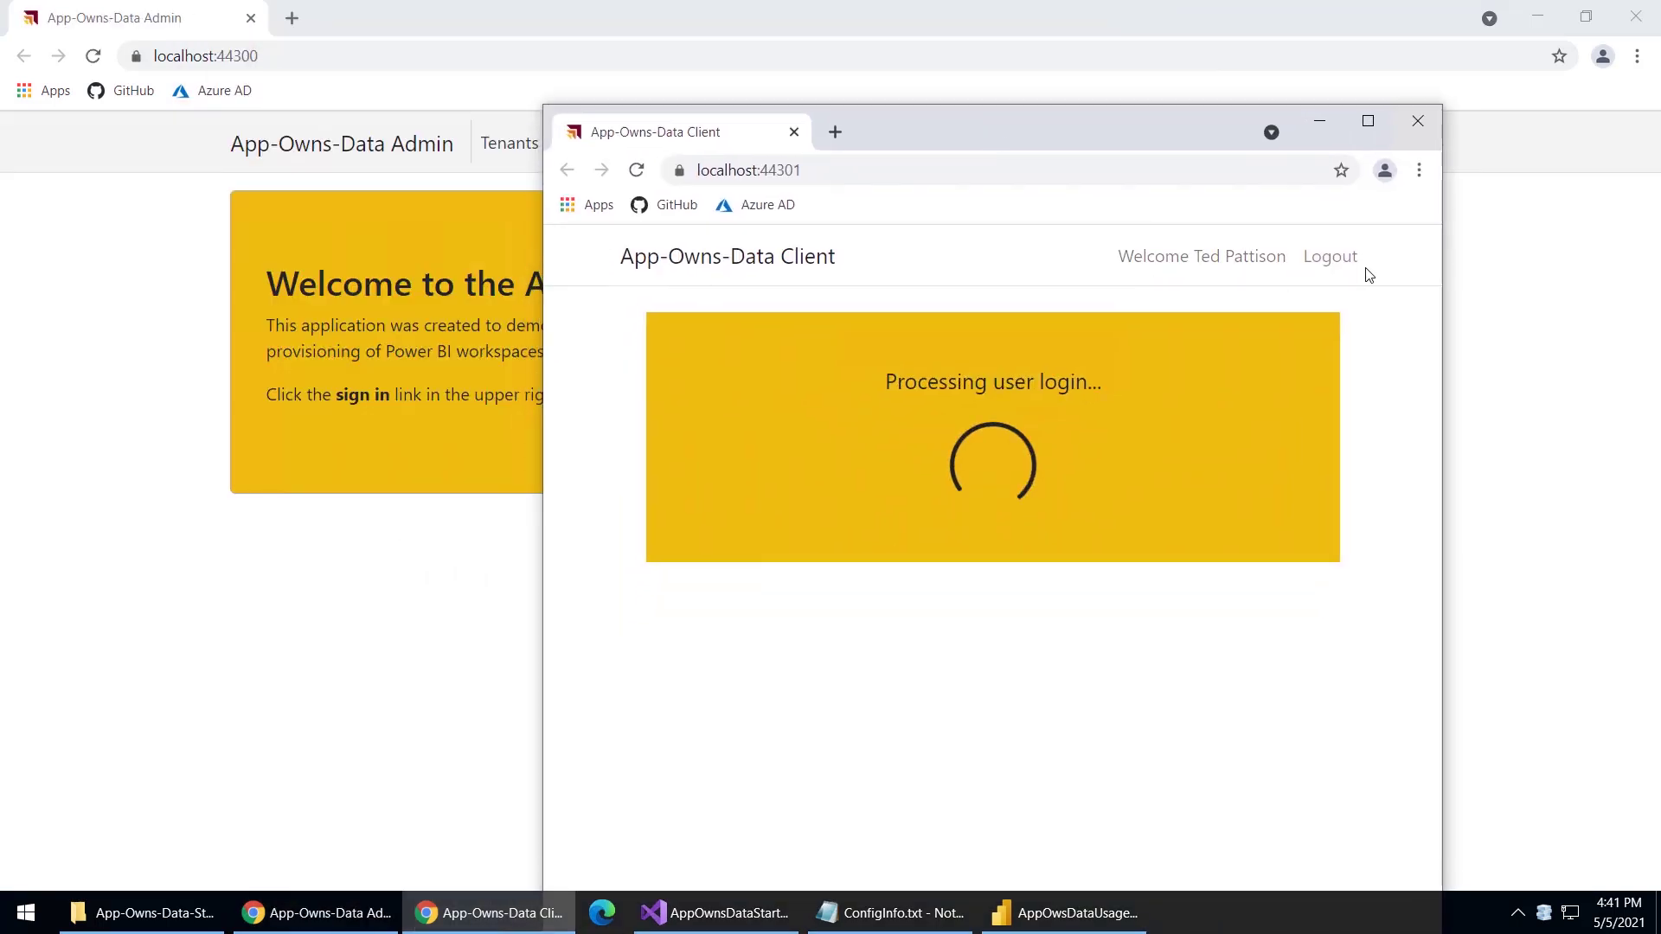
# Sign the current user out of the client and return to its welcome page
pyautogui.click(1330, 256)
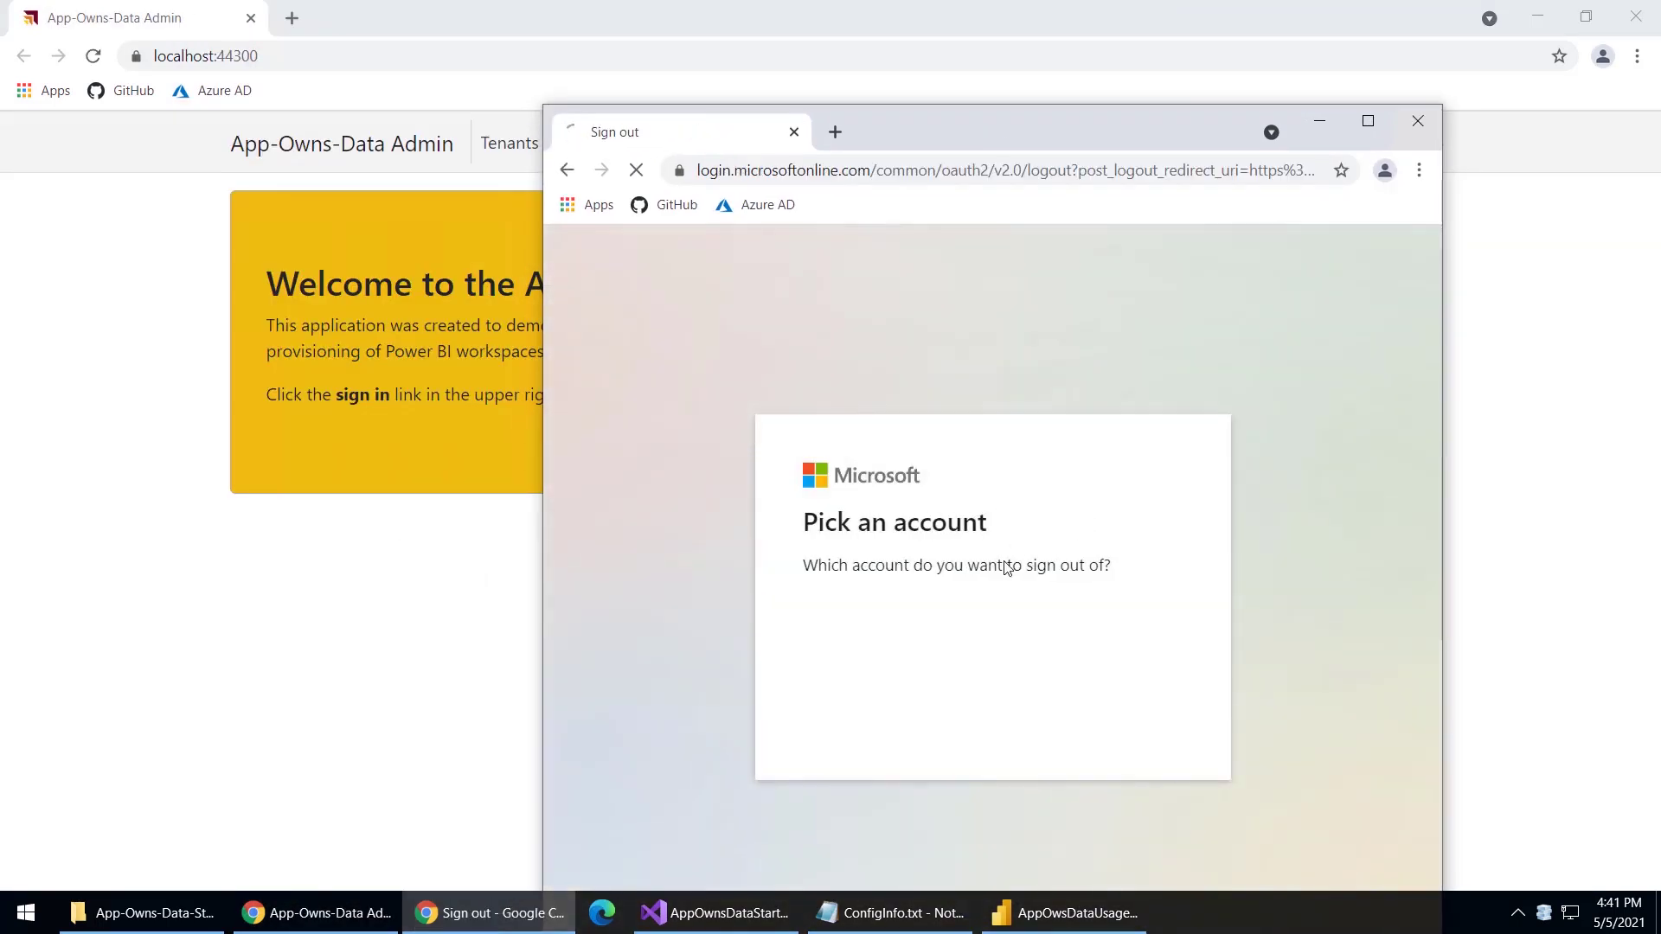
pyautogui.click(1000, 571)
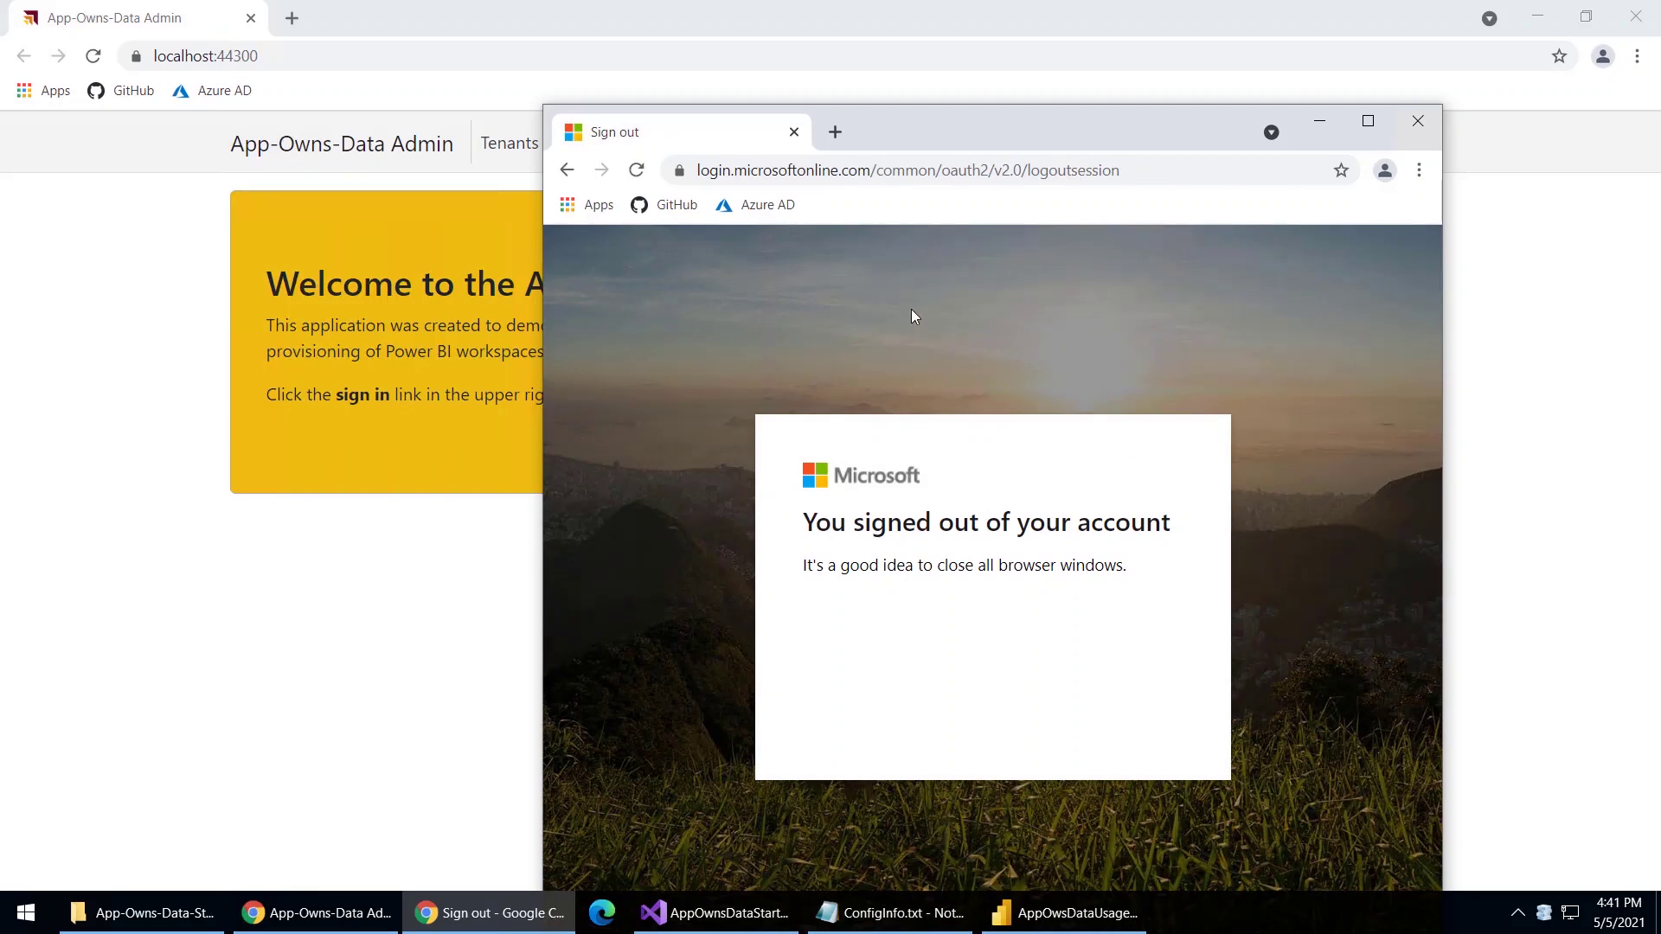
pyautogui.click(568, 170)
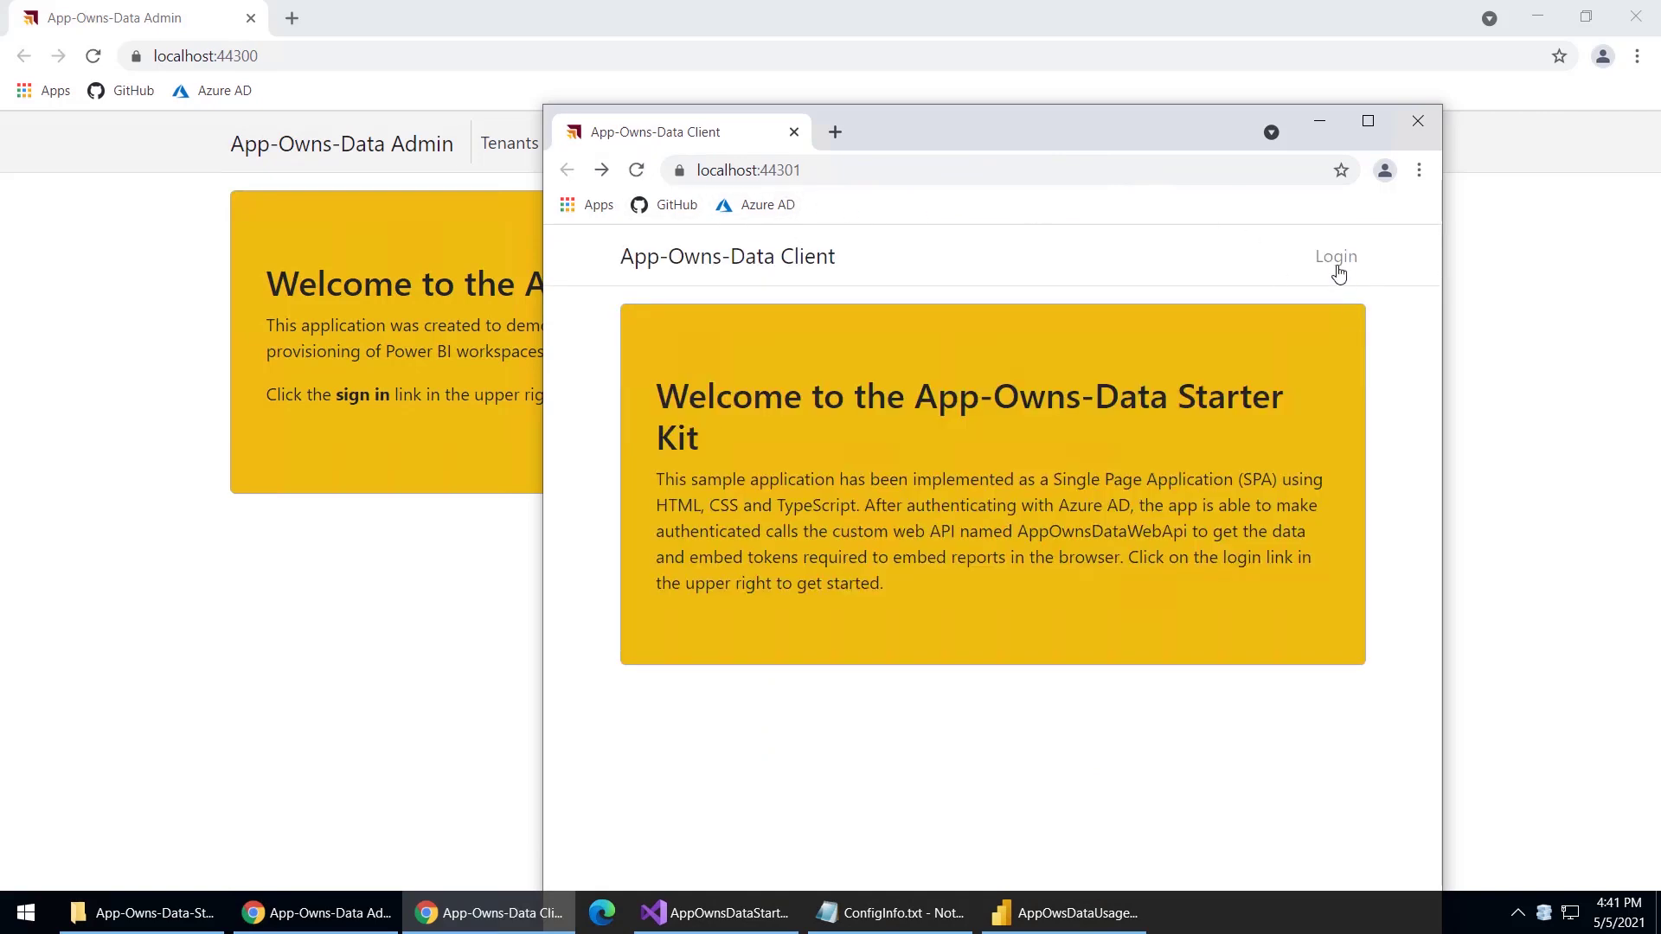
# Sign in to the client with a different account's email and password
pyautogui.click(1336, 256)
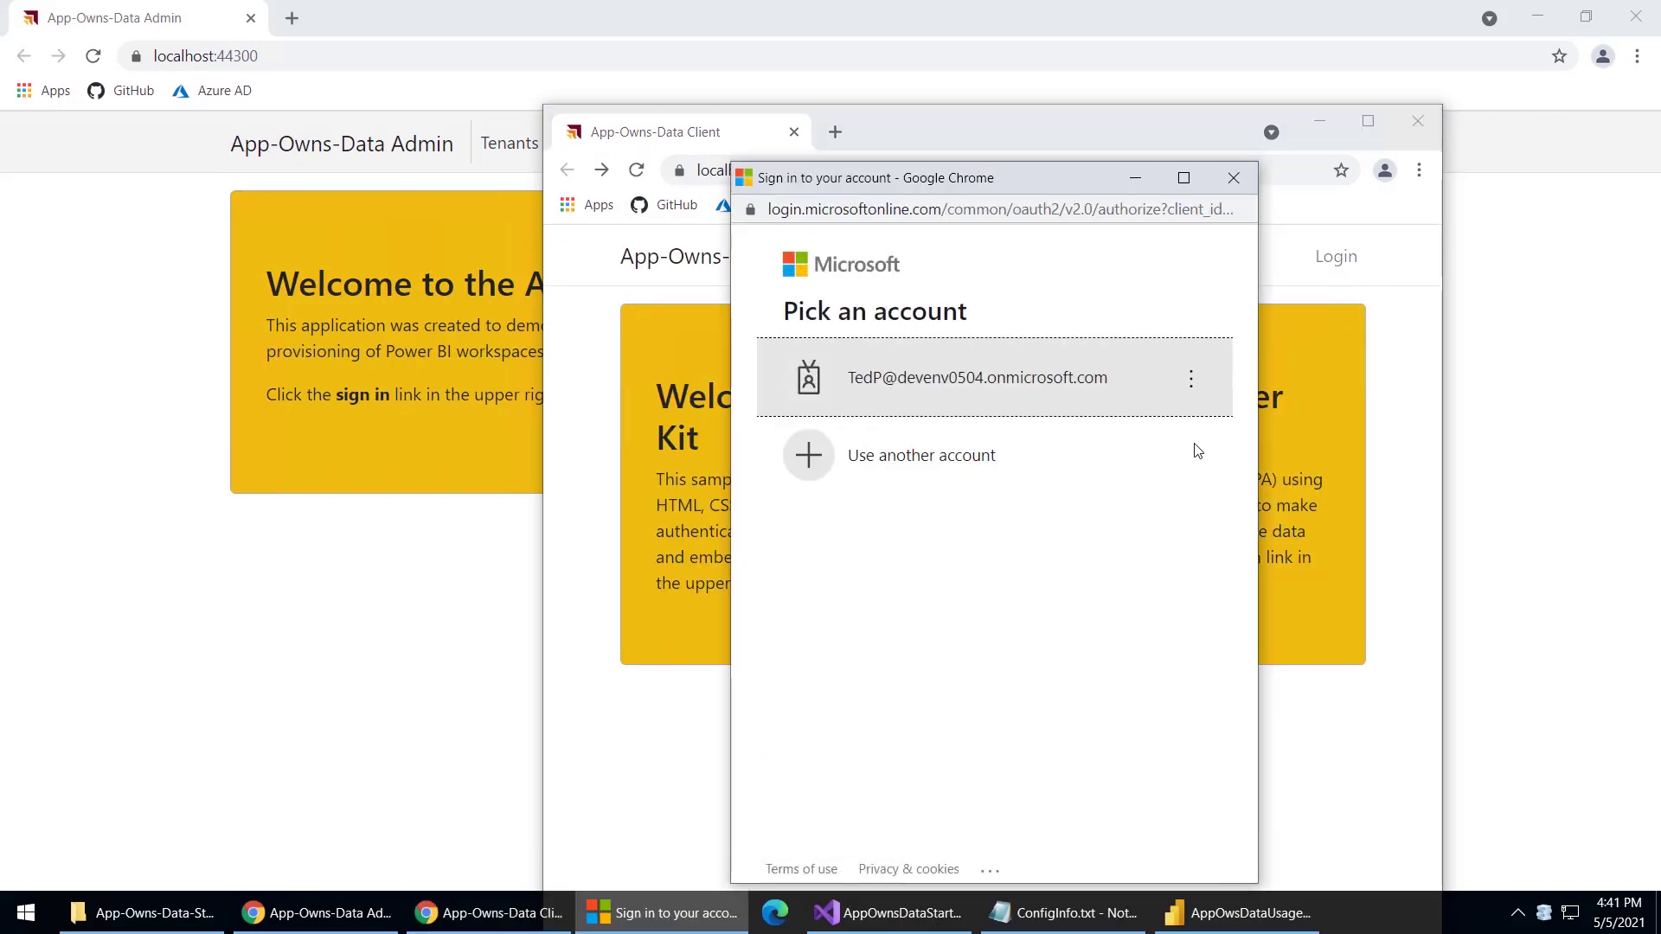
pyautogui.click(1072, 484)
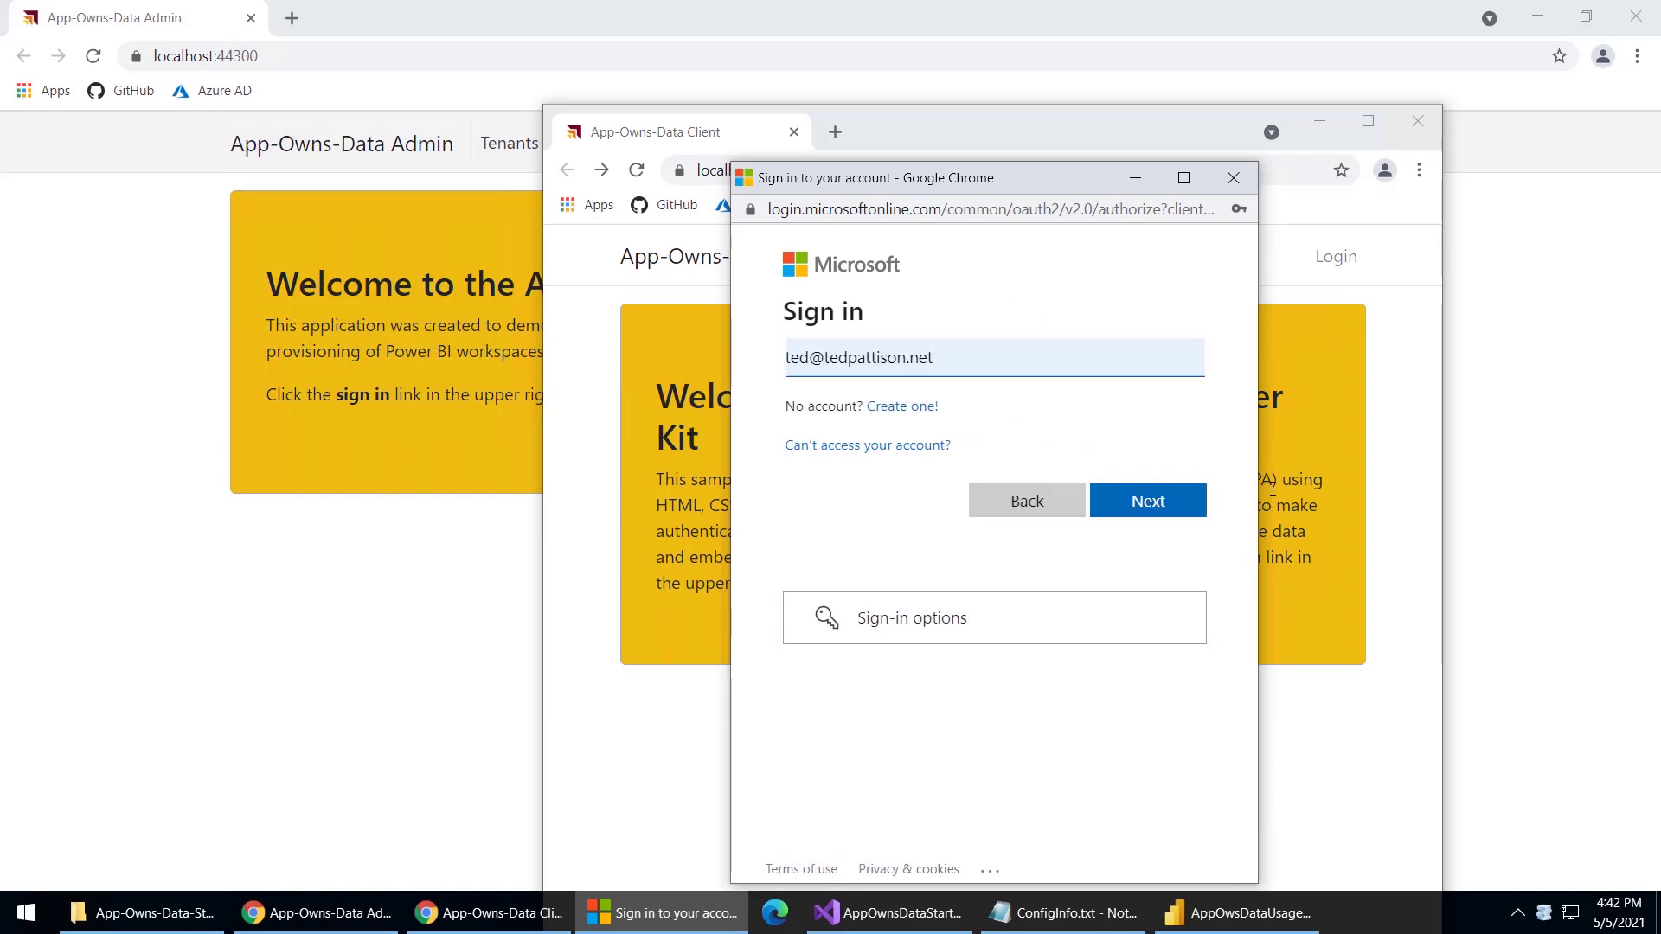
pyautogui.hotkey('ctrl', 'a')
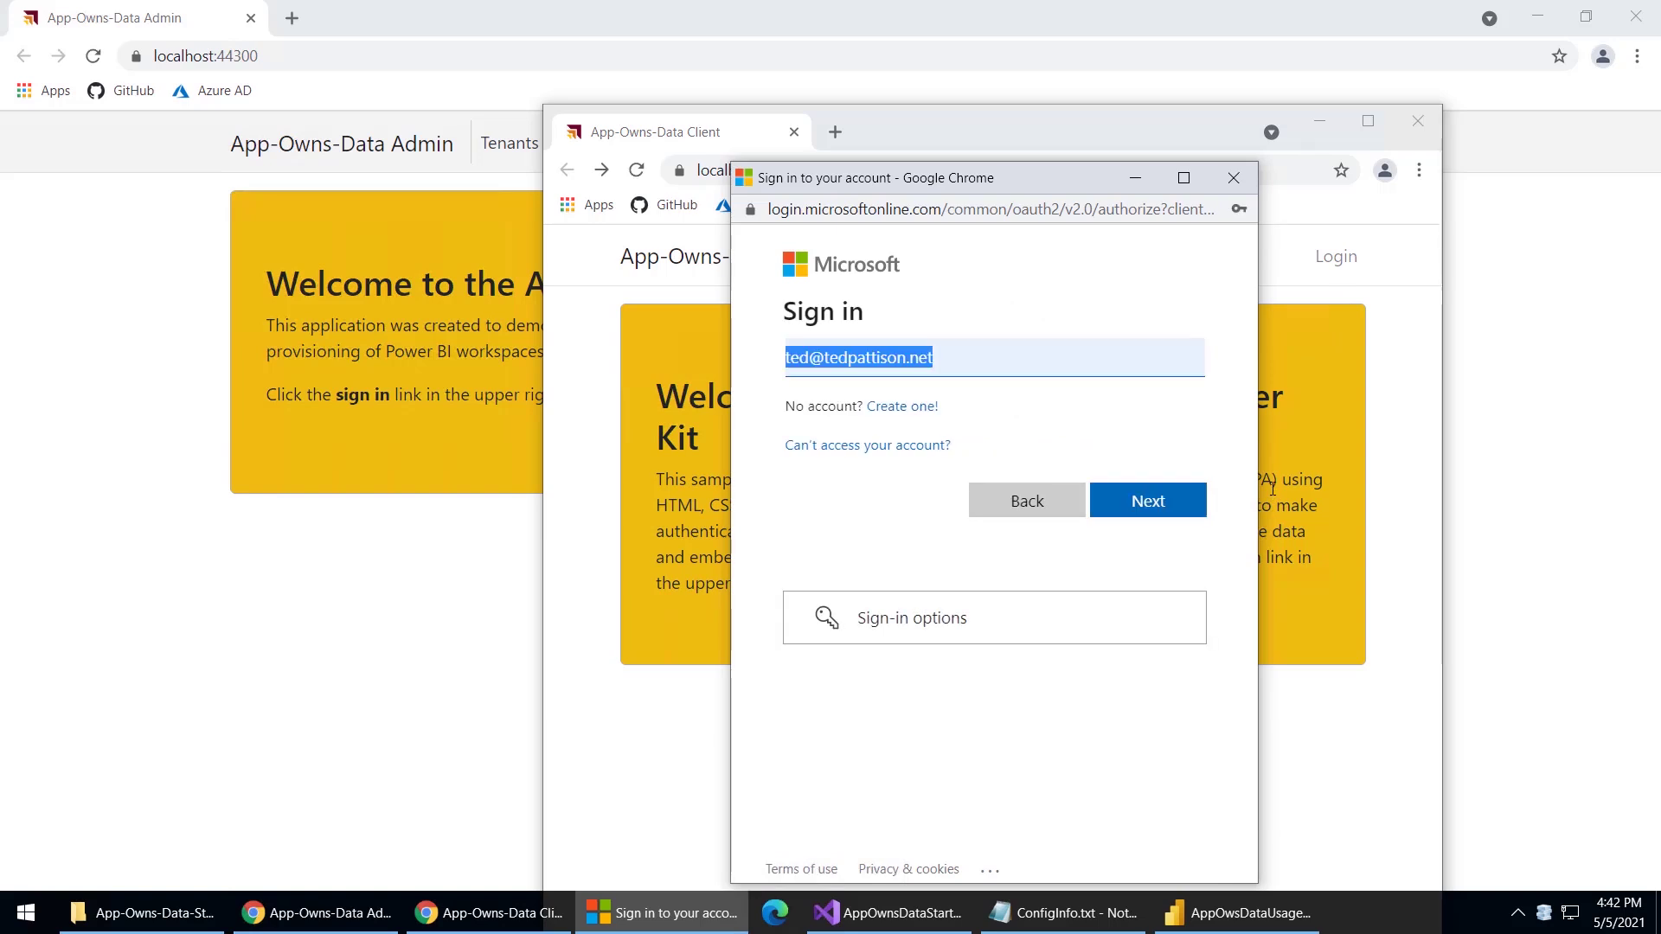
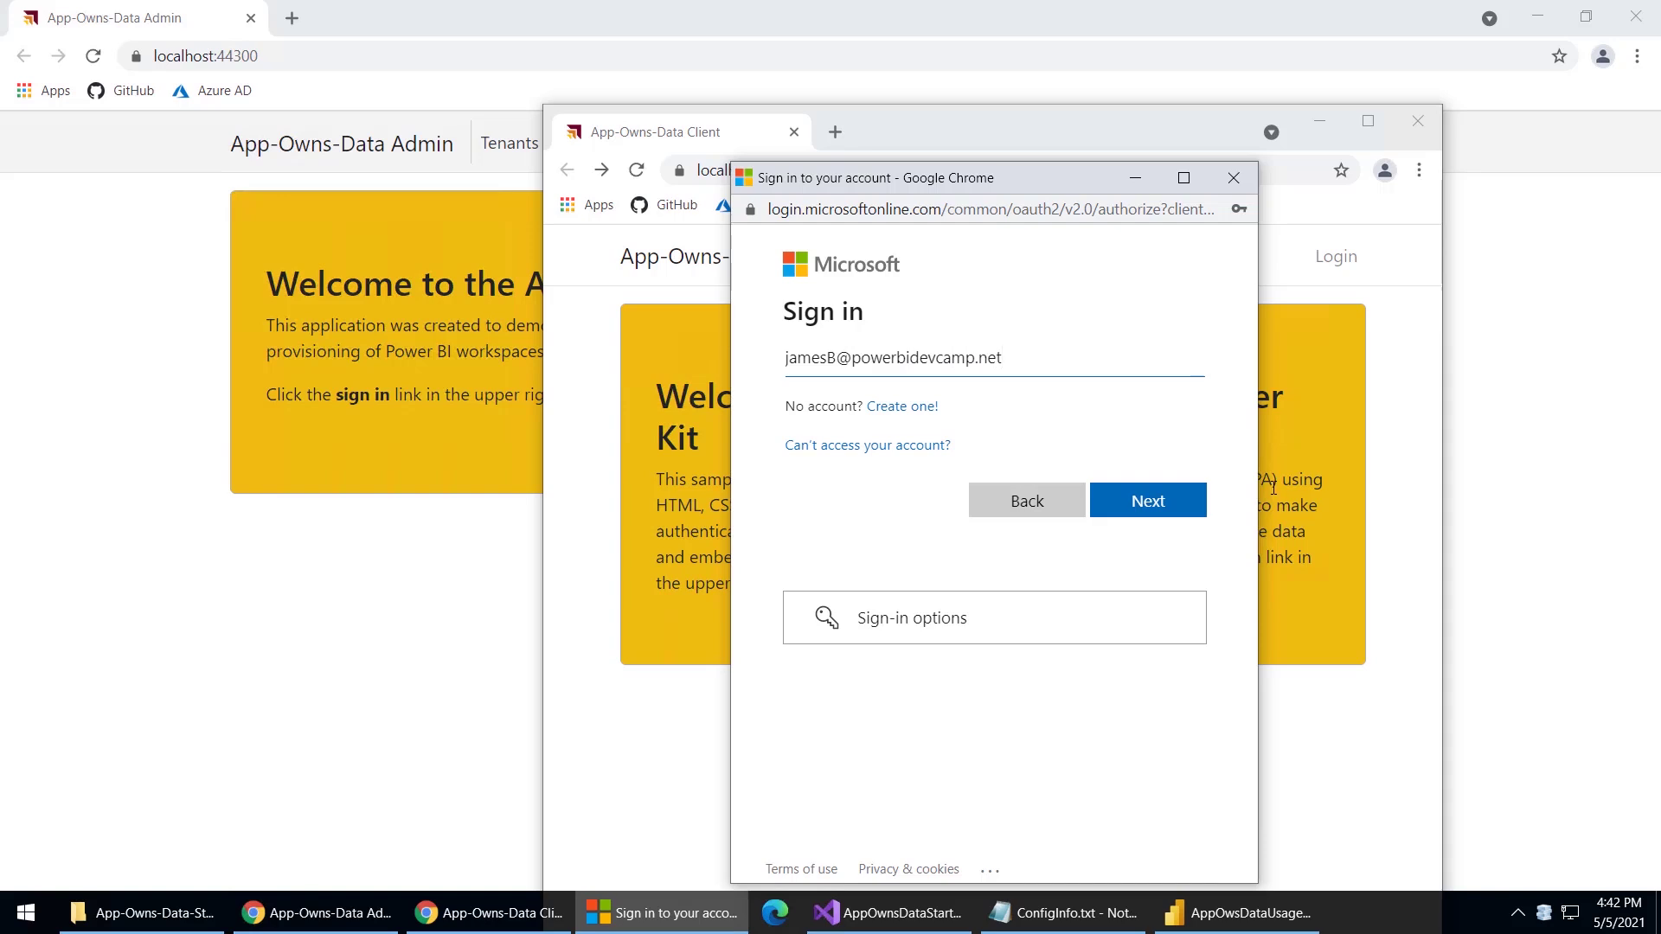
pyautogui.click(1147, 502)
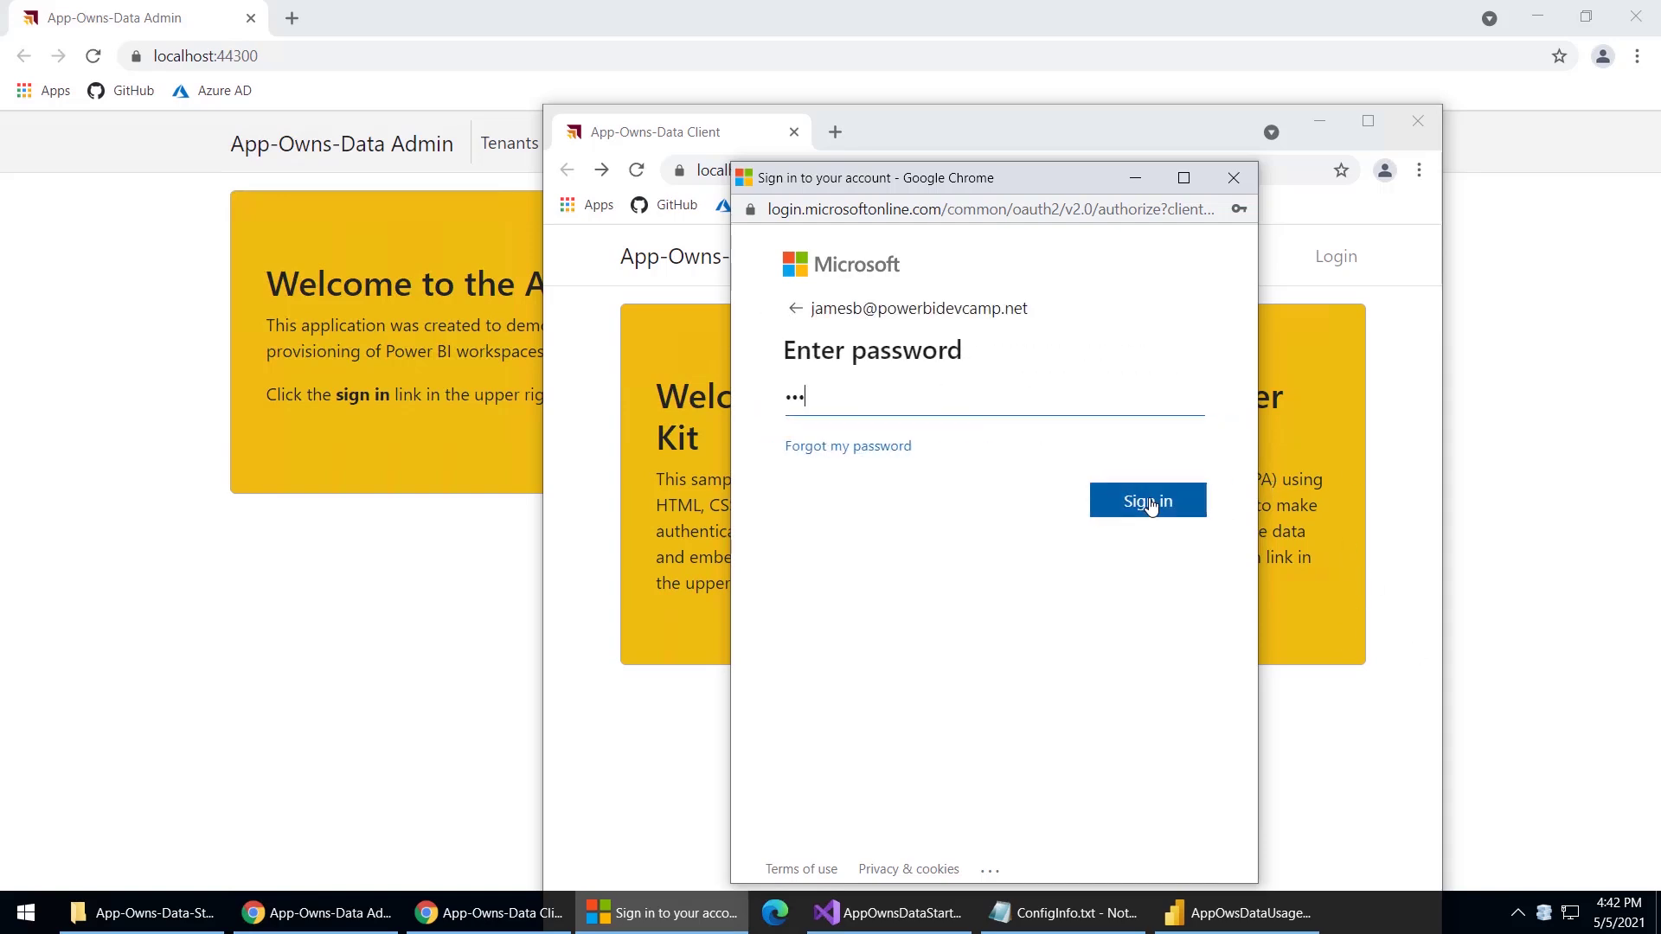
pyautogui.hotkey('ctrl', 'a')
pyautogui.click(1147, 505)
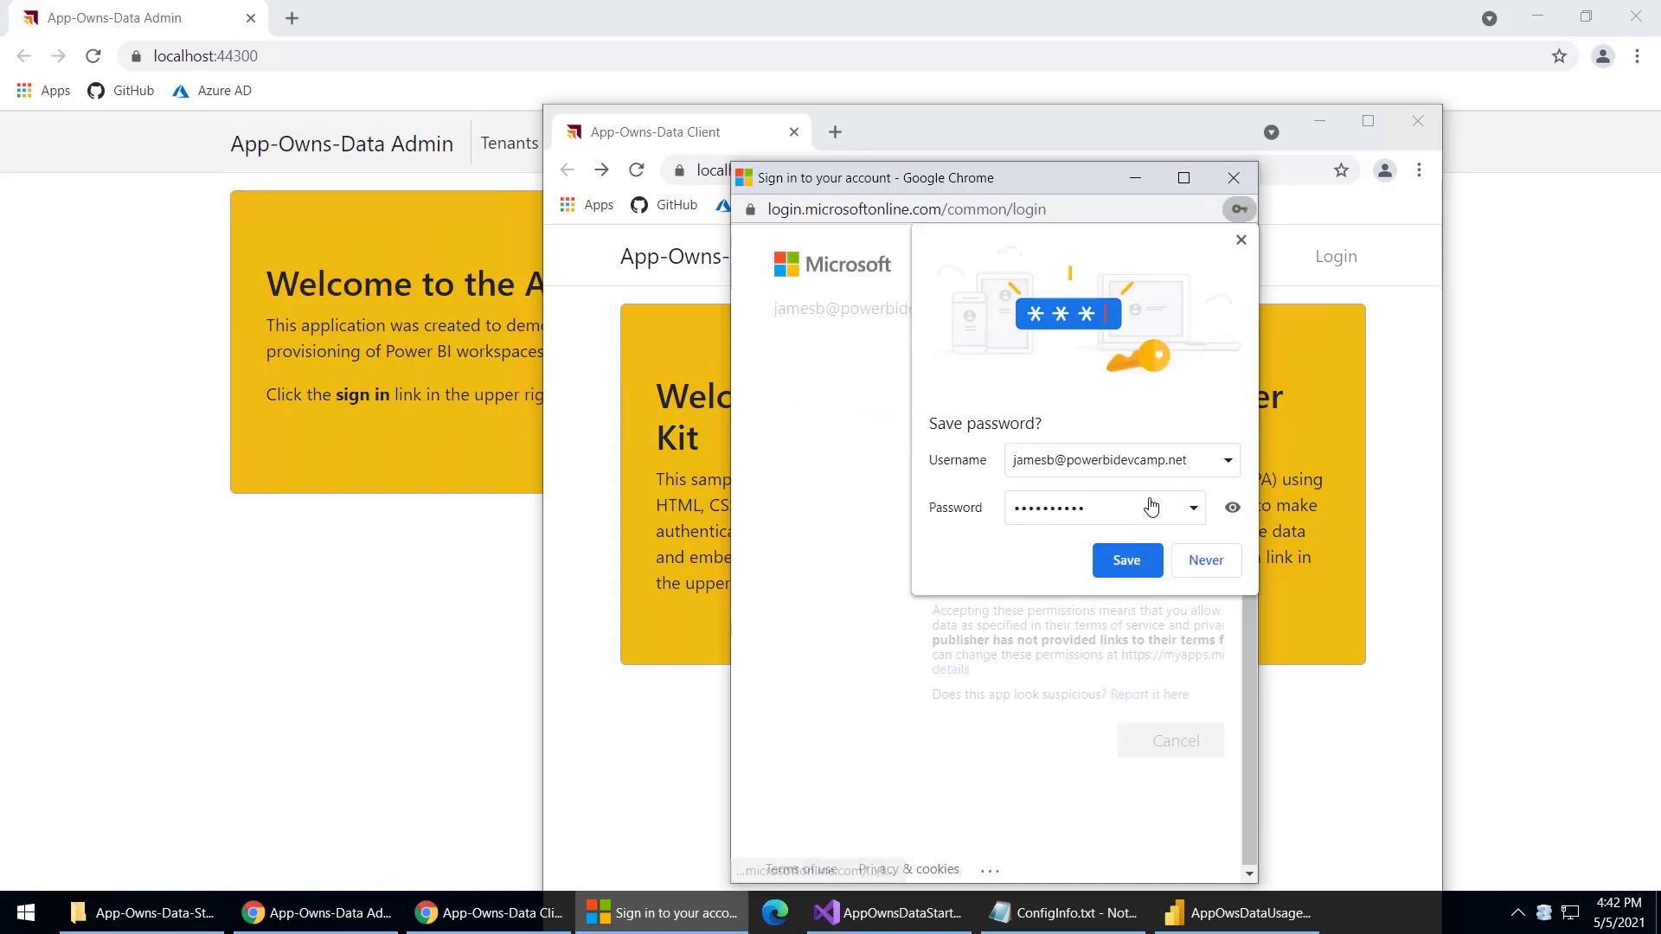
# Dismiss the save-password prompt and accept the app's requested permissions
pyautogui.click(1124, 559)
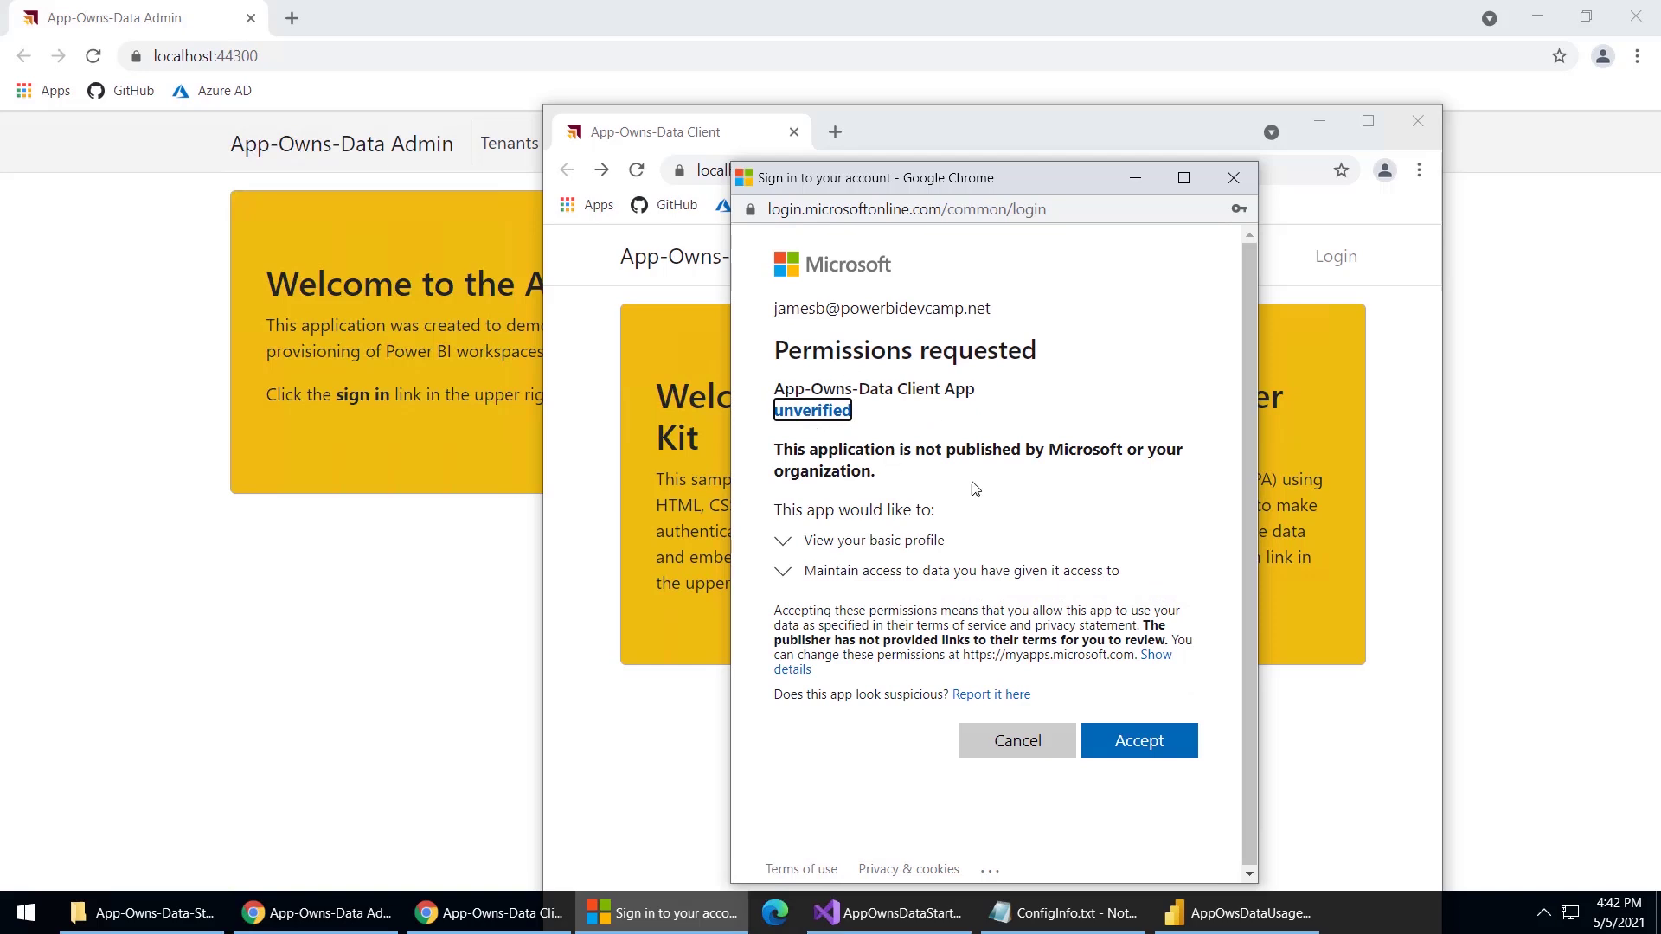
pyautogui.click(1147, 750)
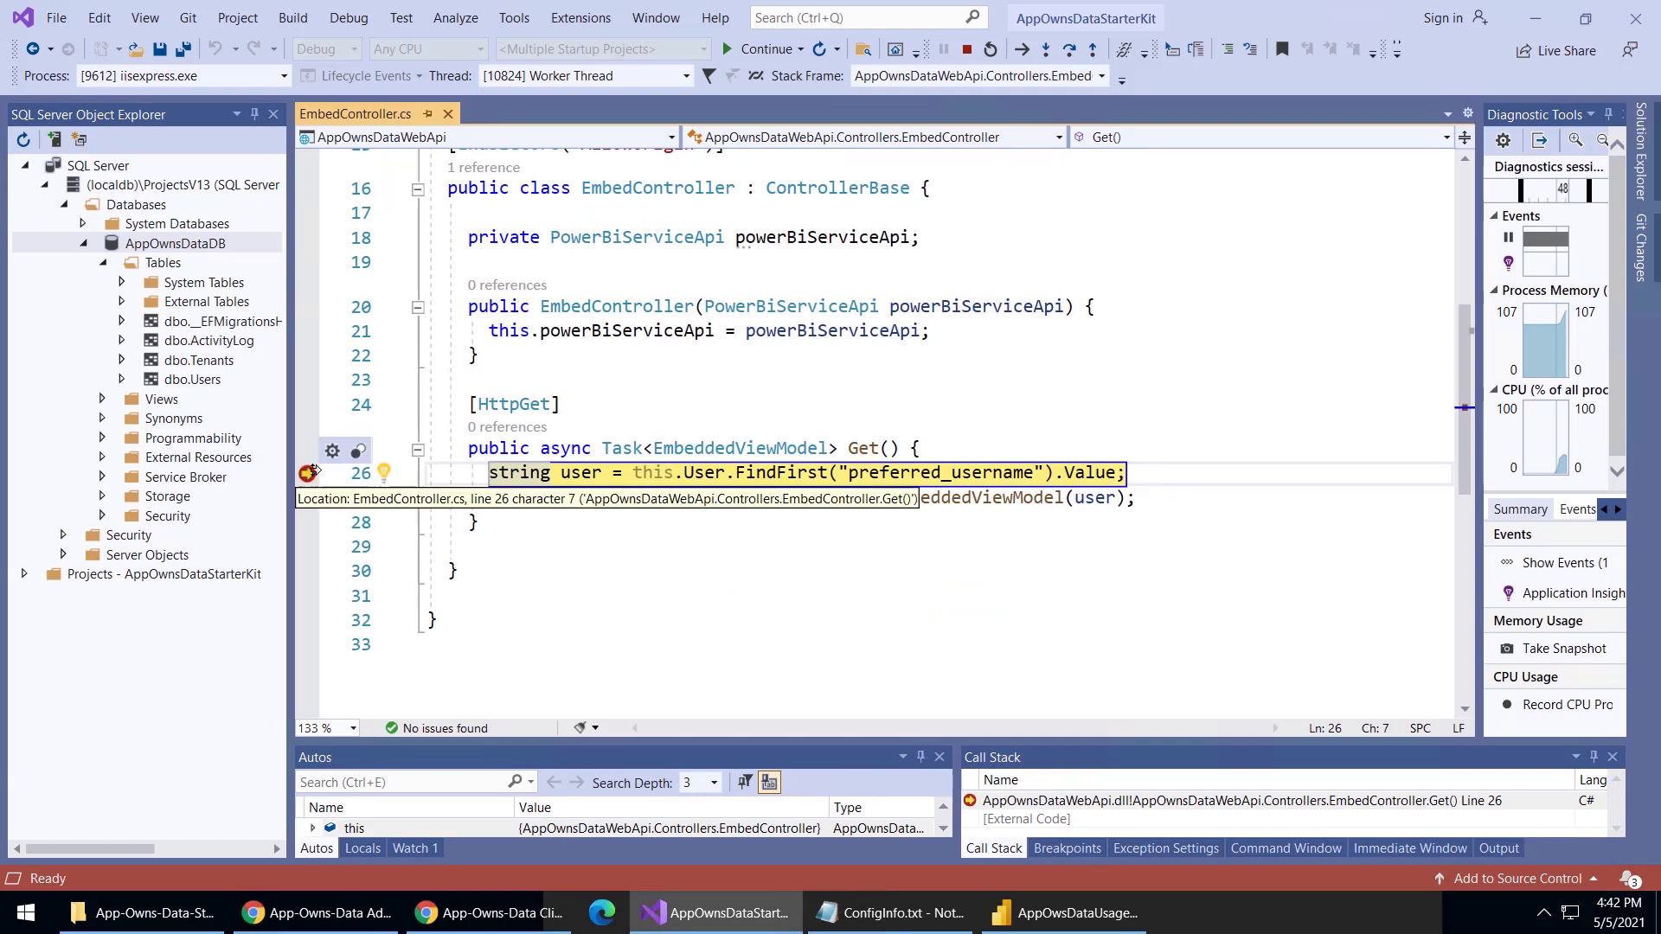
# Remove the line 26 breakpoint, resume the web API with F5, and switch windows
pyautogui.click(307, 473)
pyautogui.press('F9')
pyautogui.click(306, 474)
pyautogui.press('F5')
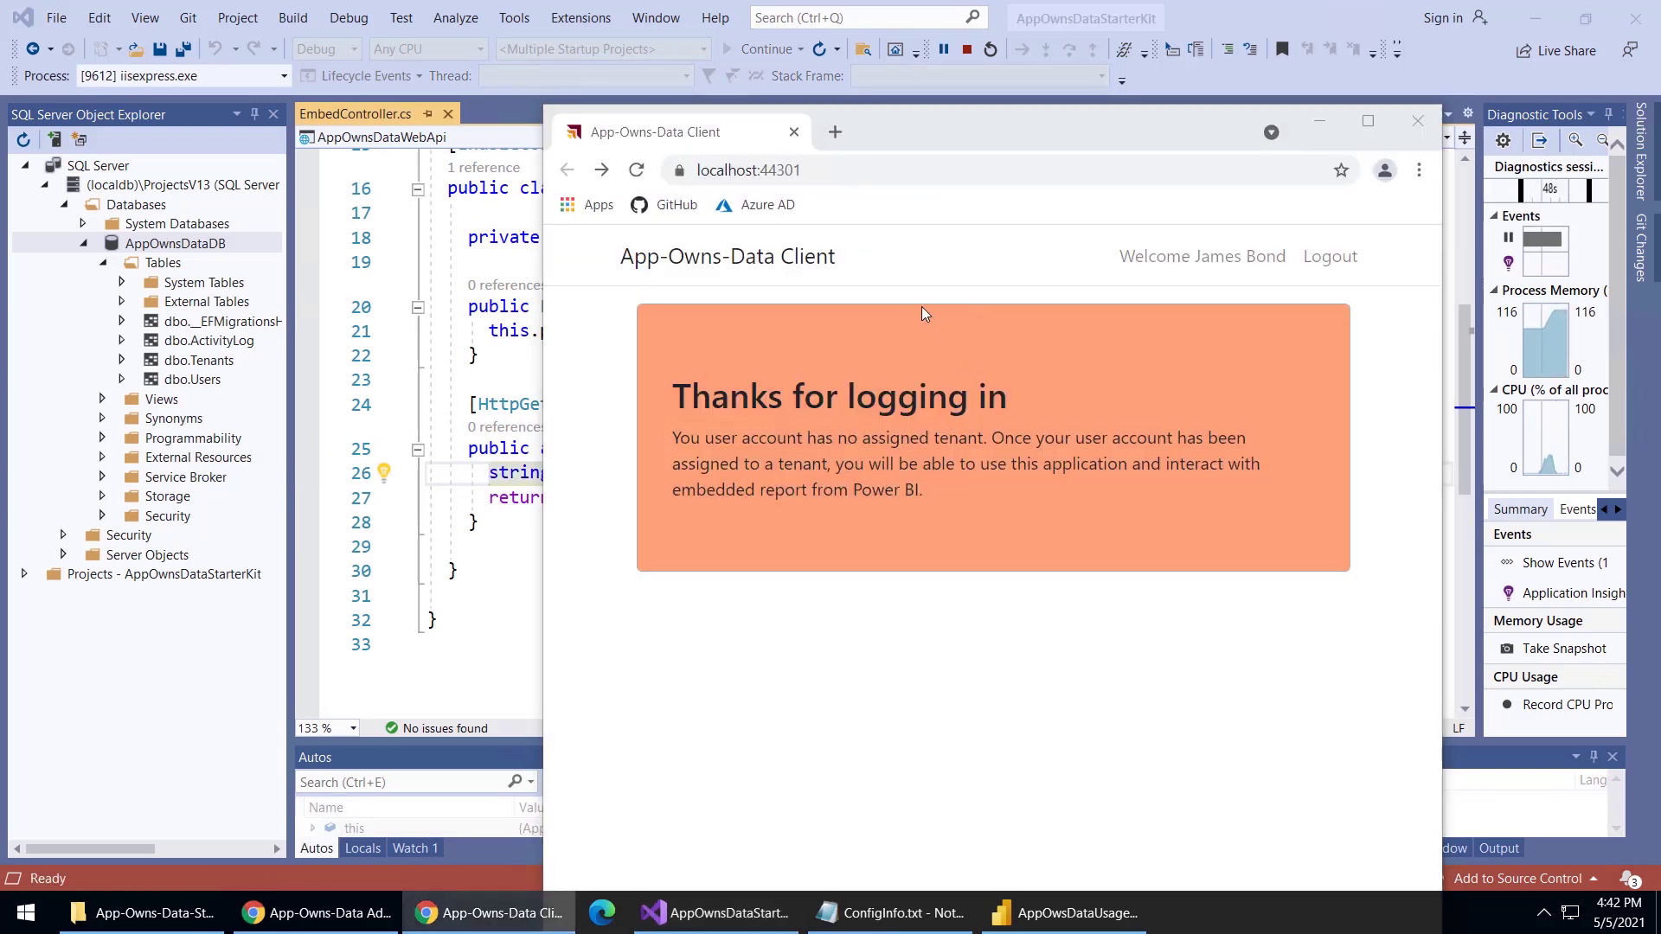
pyautogui.hotkey('alt', 'Tab')
pyautogui.hotkey('alt', 'Tab')
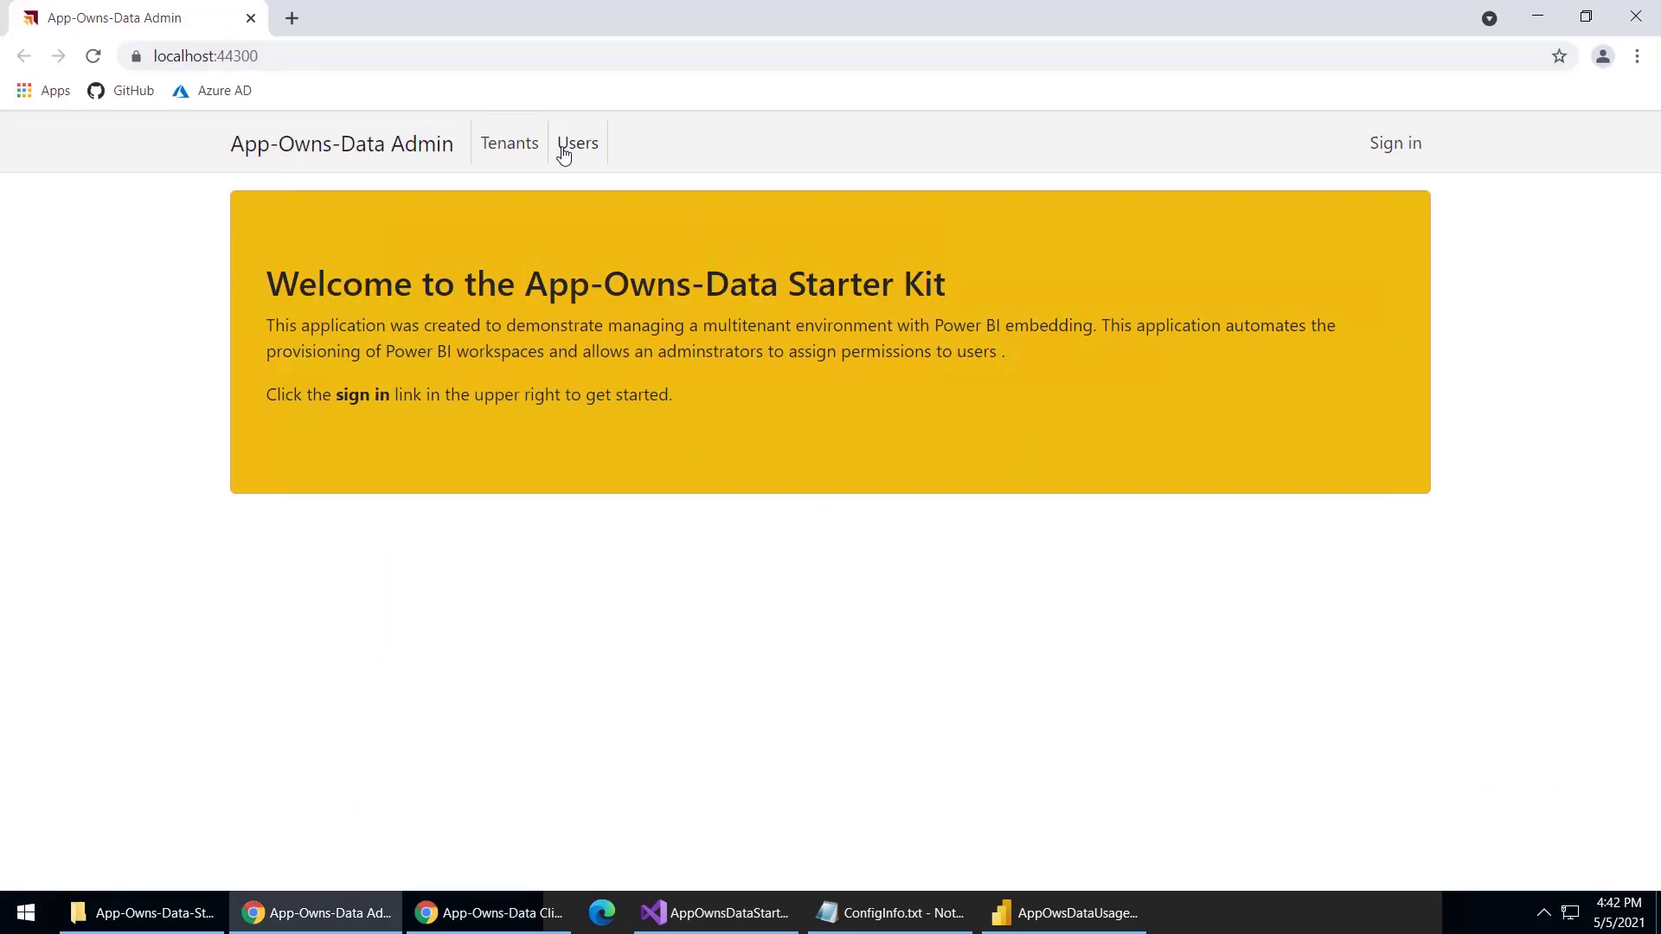
# Sign in to the Admin app with the administrator account
pyautogui.click(572, 143)
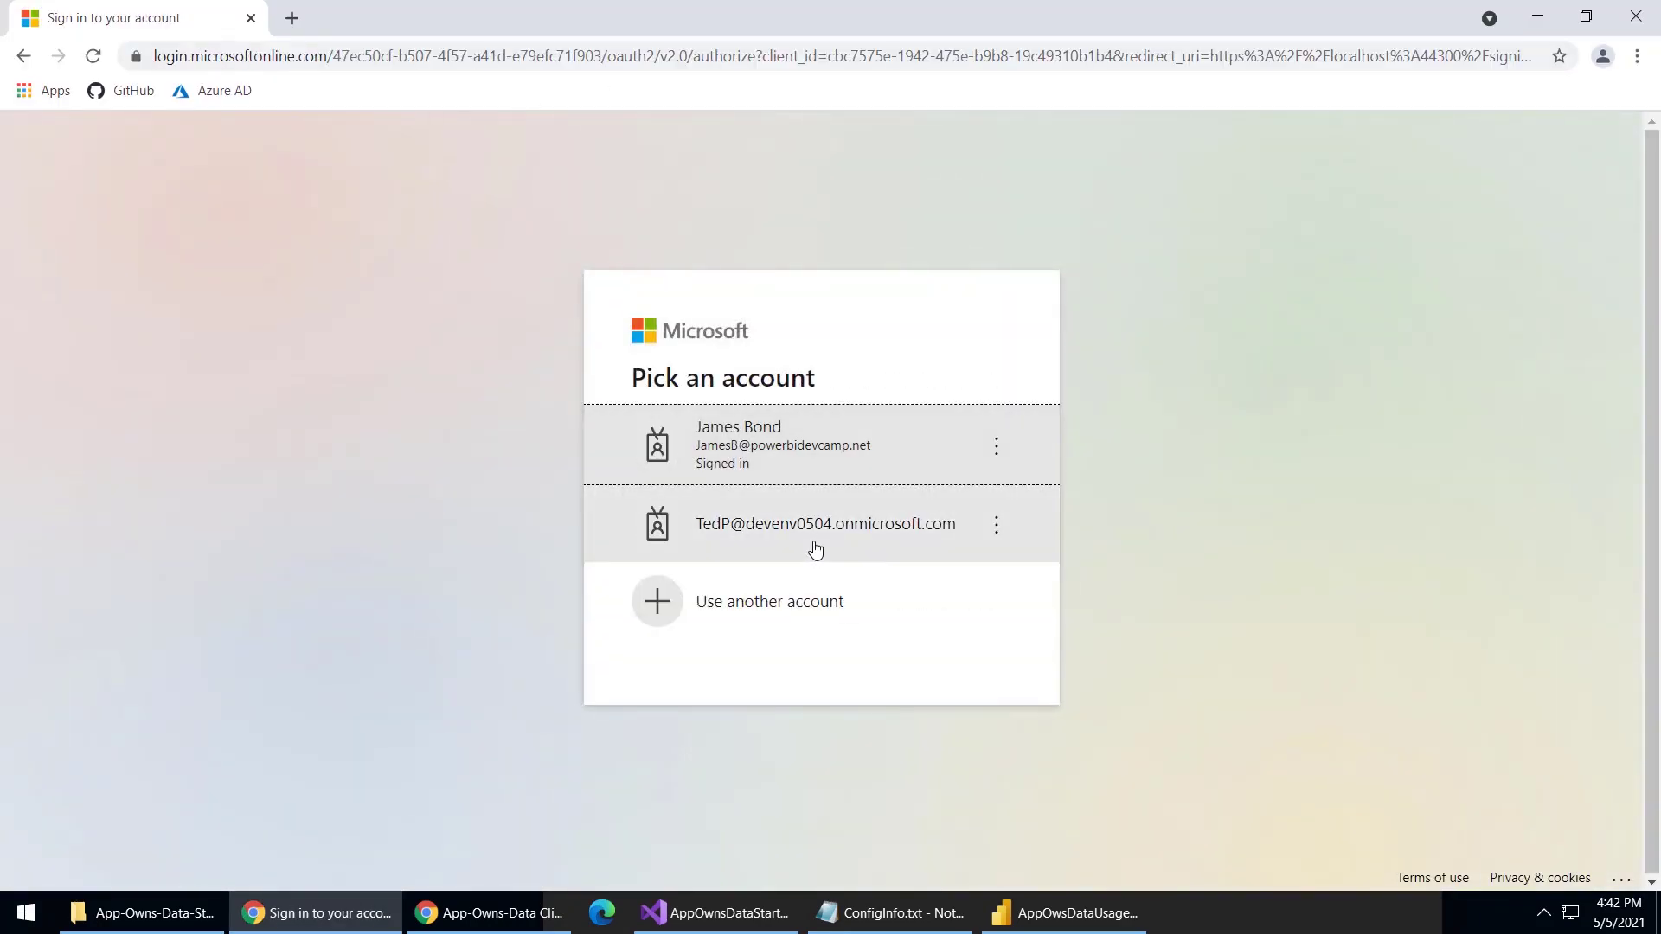
pyautogui.click(815, 533)
pyautogui.write('••••••••')
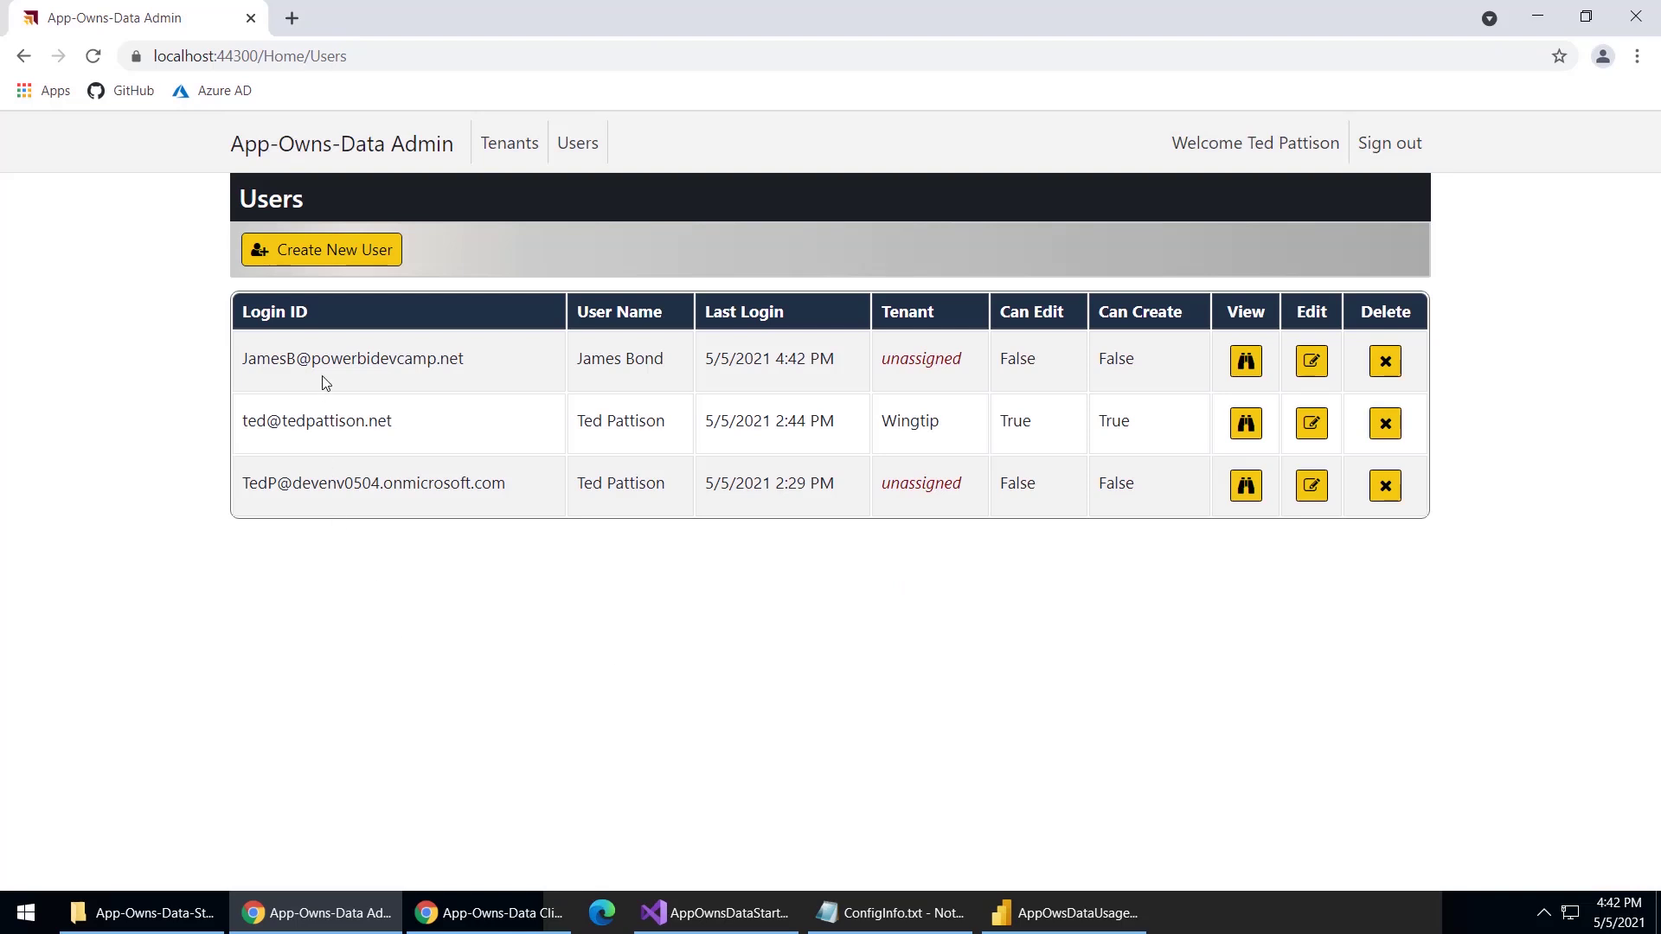
# Set the newest user's home tenant to Wingtip with Can Edit and save
pyautogui.click(1311, 361)
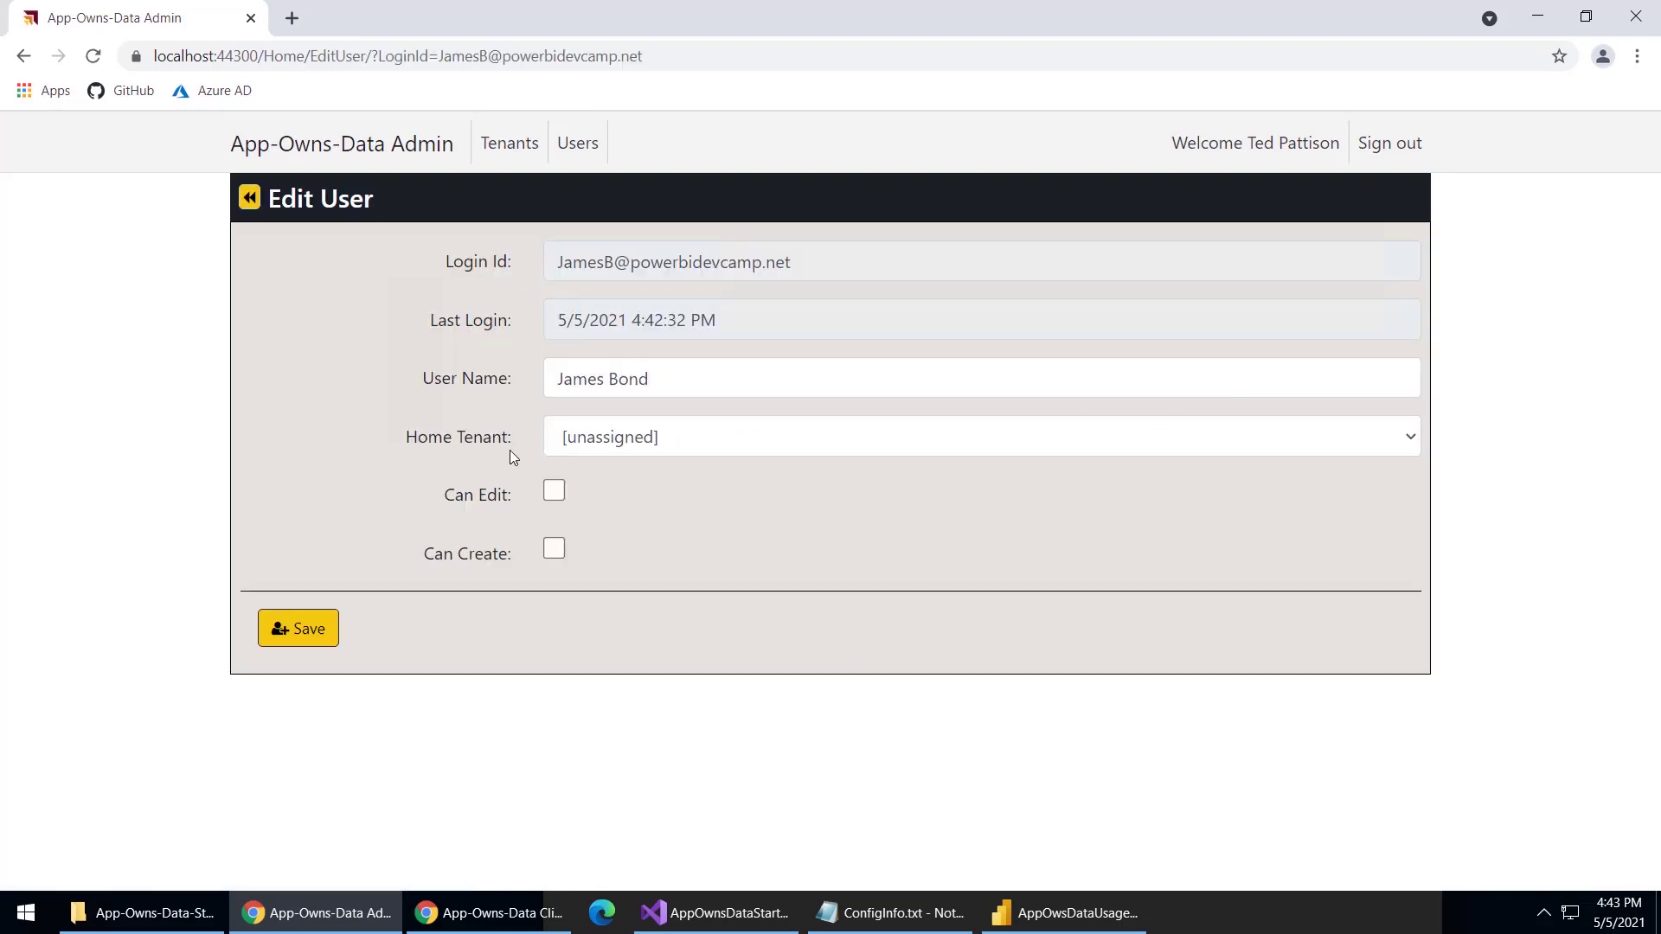
pyautogui.click(610, 437)
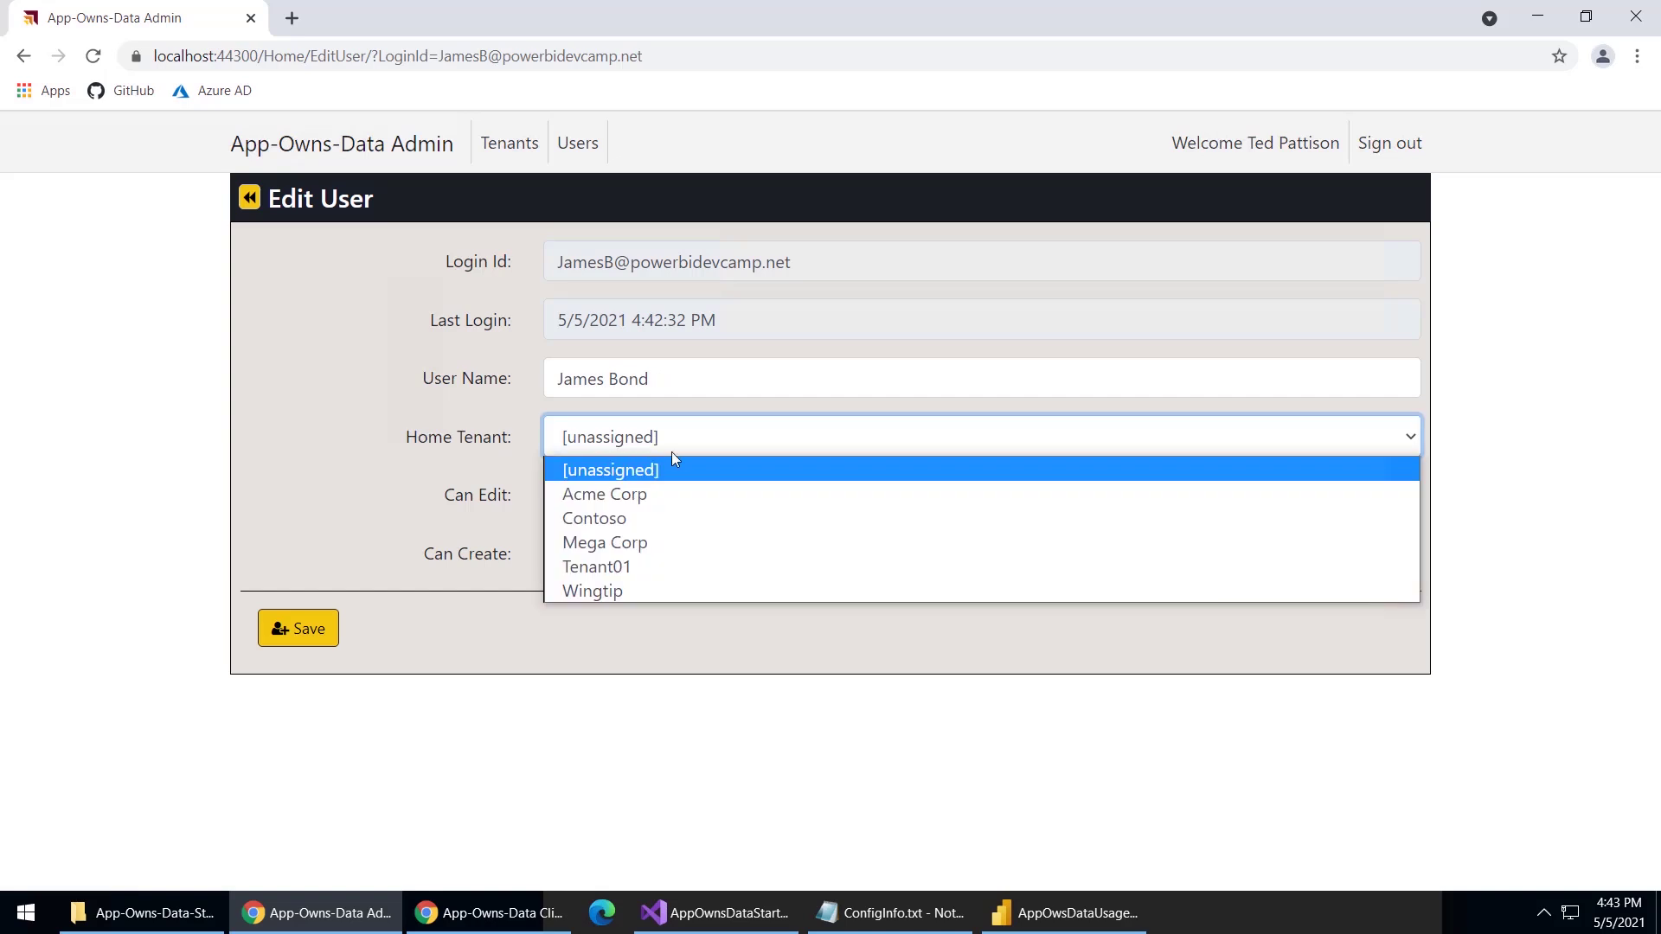
pyautogui.click(610, 591)
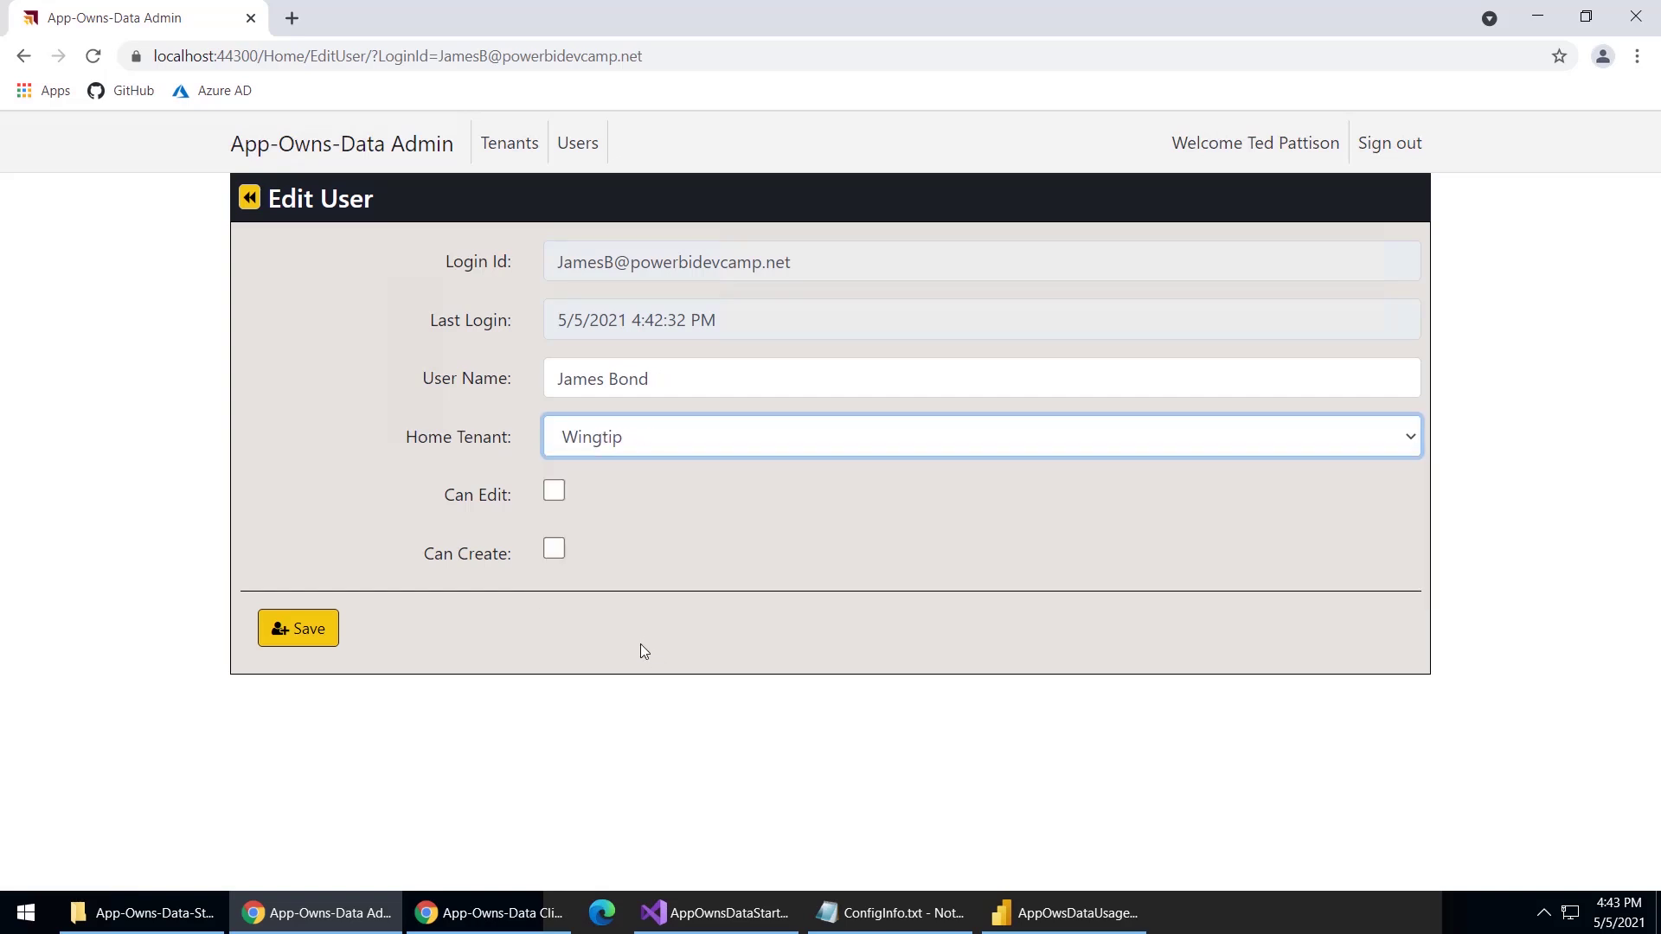
pyautogui.click(555, 492)
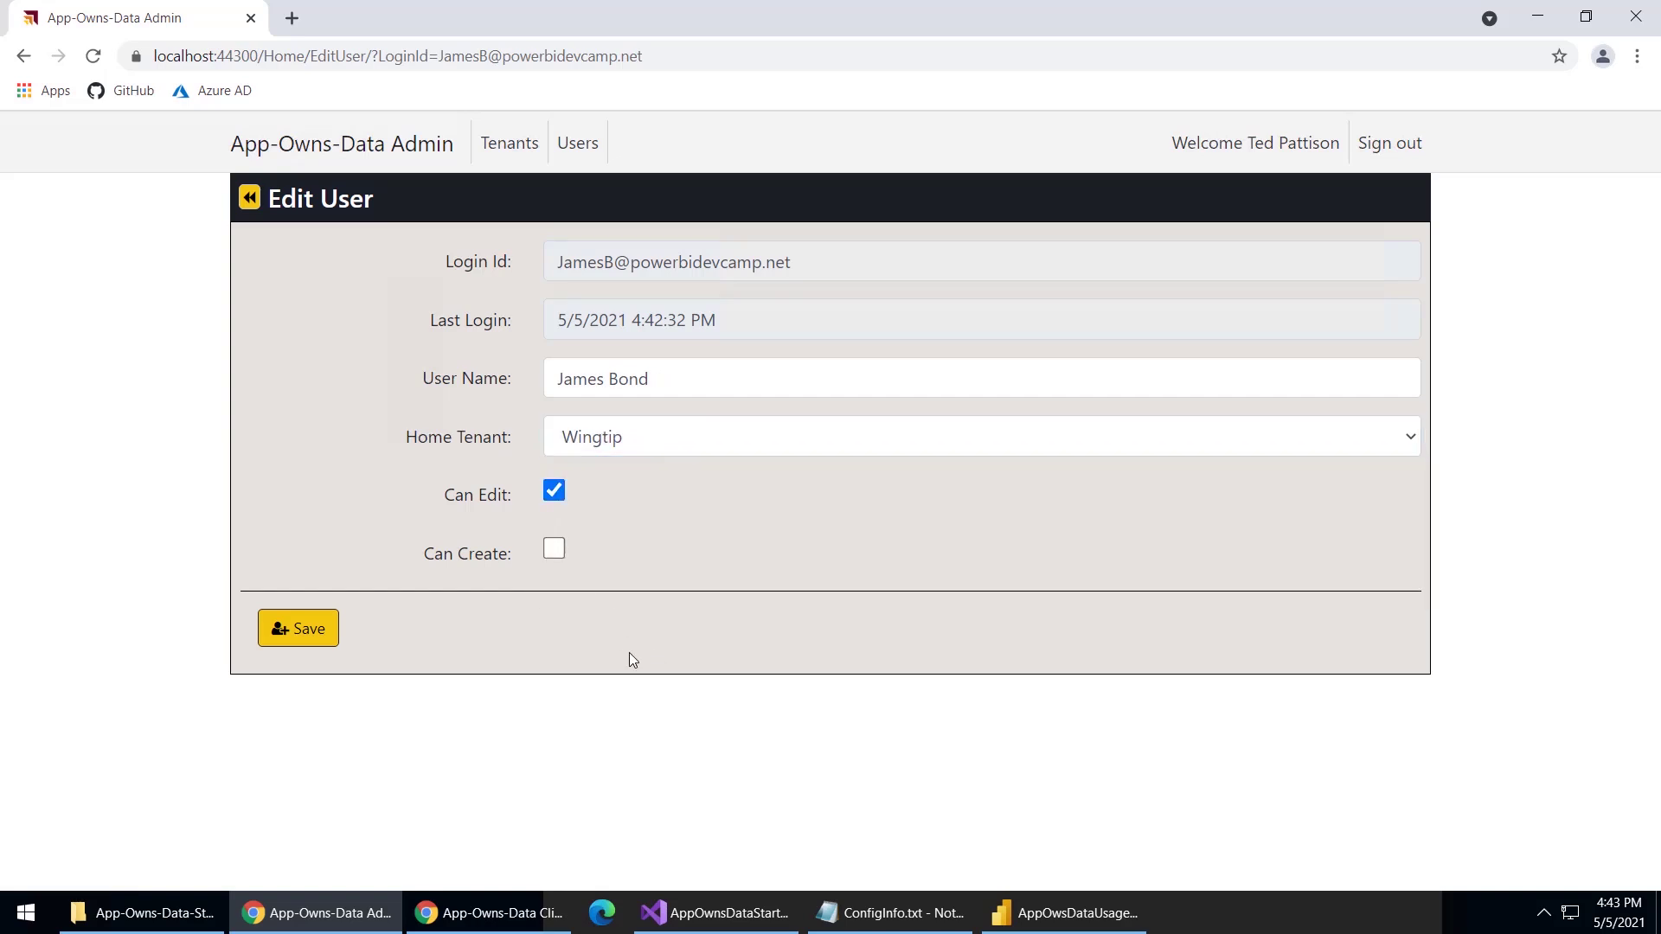
pyautogui.click(303, 634)
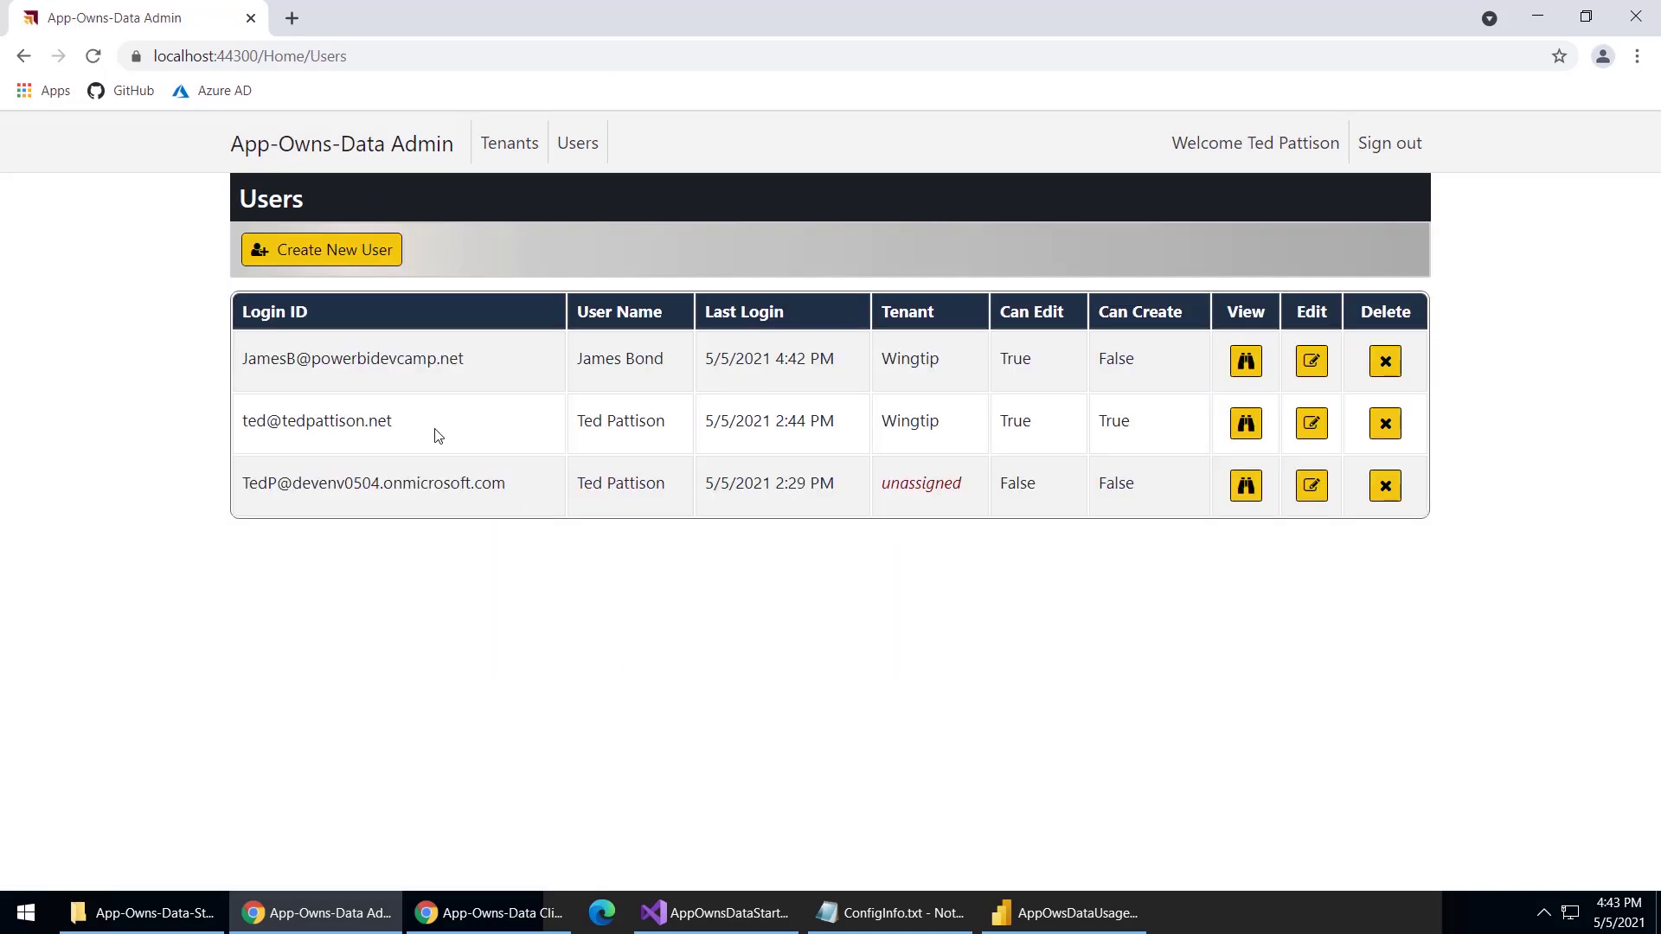
# Switch back to the client app and reload it to pick up the tenant
pyautogui.hotkey('alt', 'Tab')
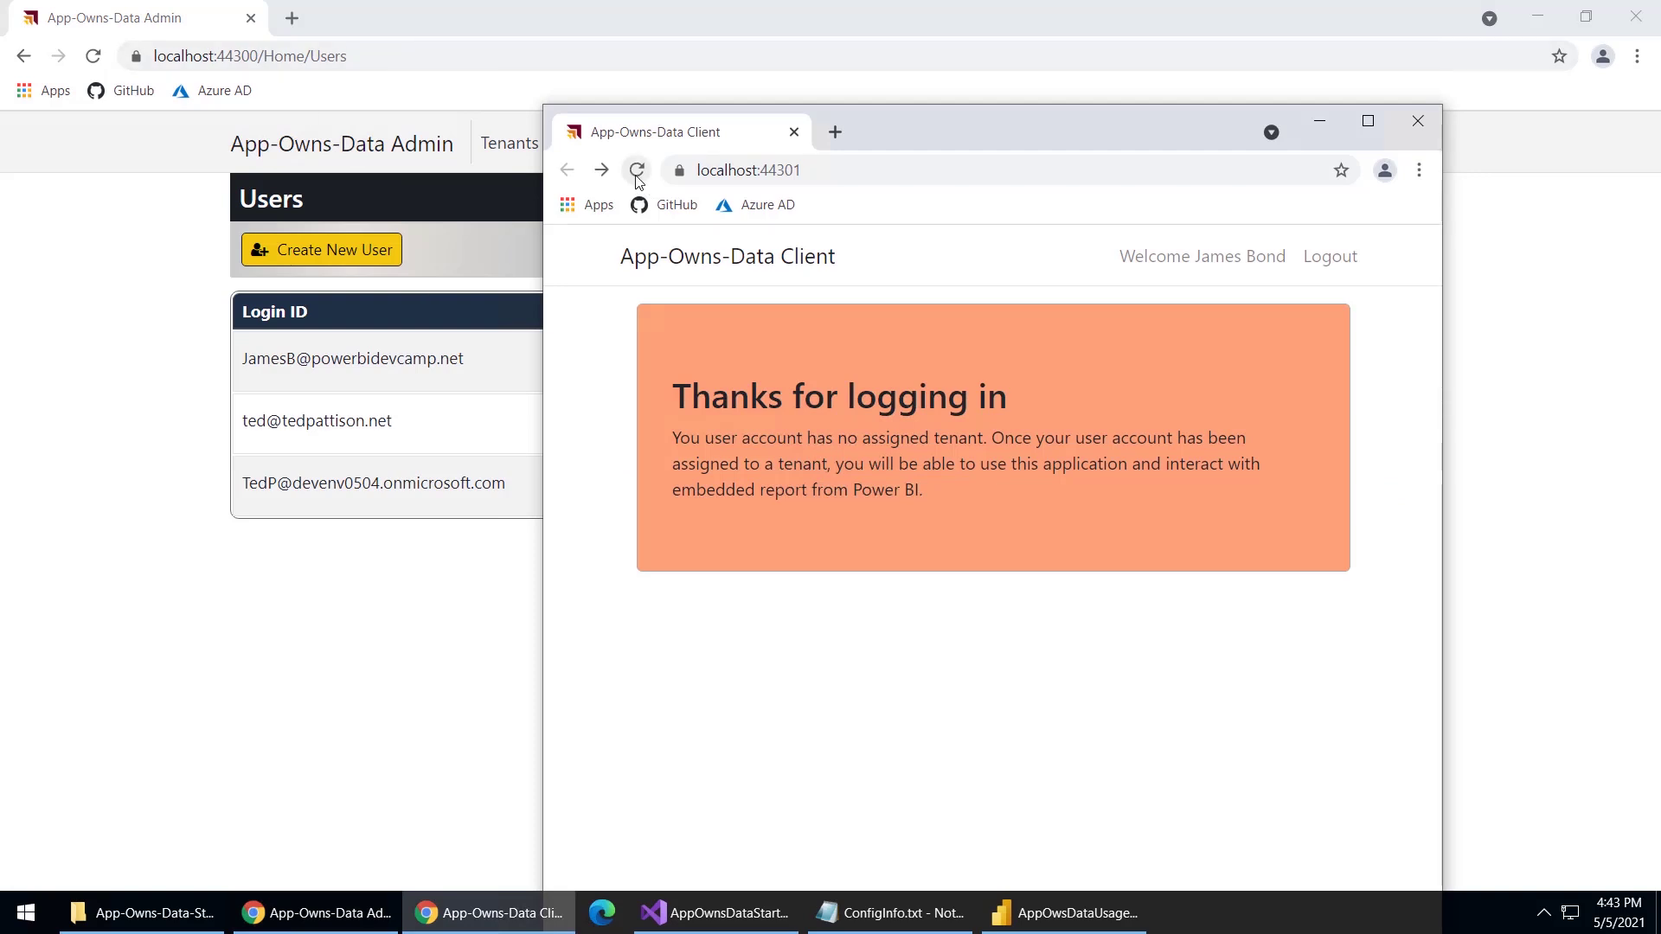
pyautogui.click(636, 170)
# Maximize the client, open the CA Sales report and switch it into edit mode
pyautogui.click(1367, 120)
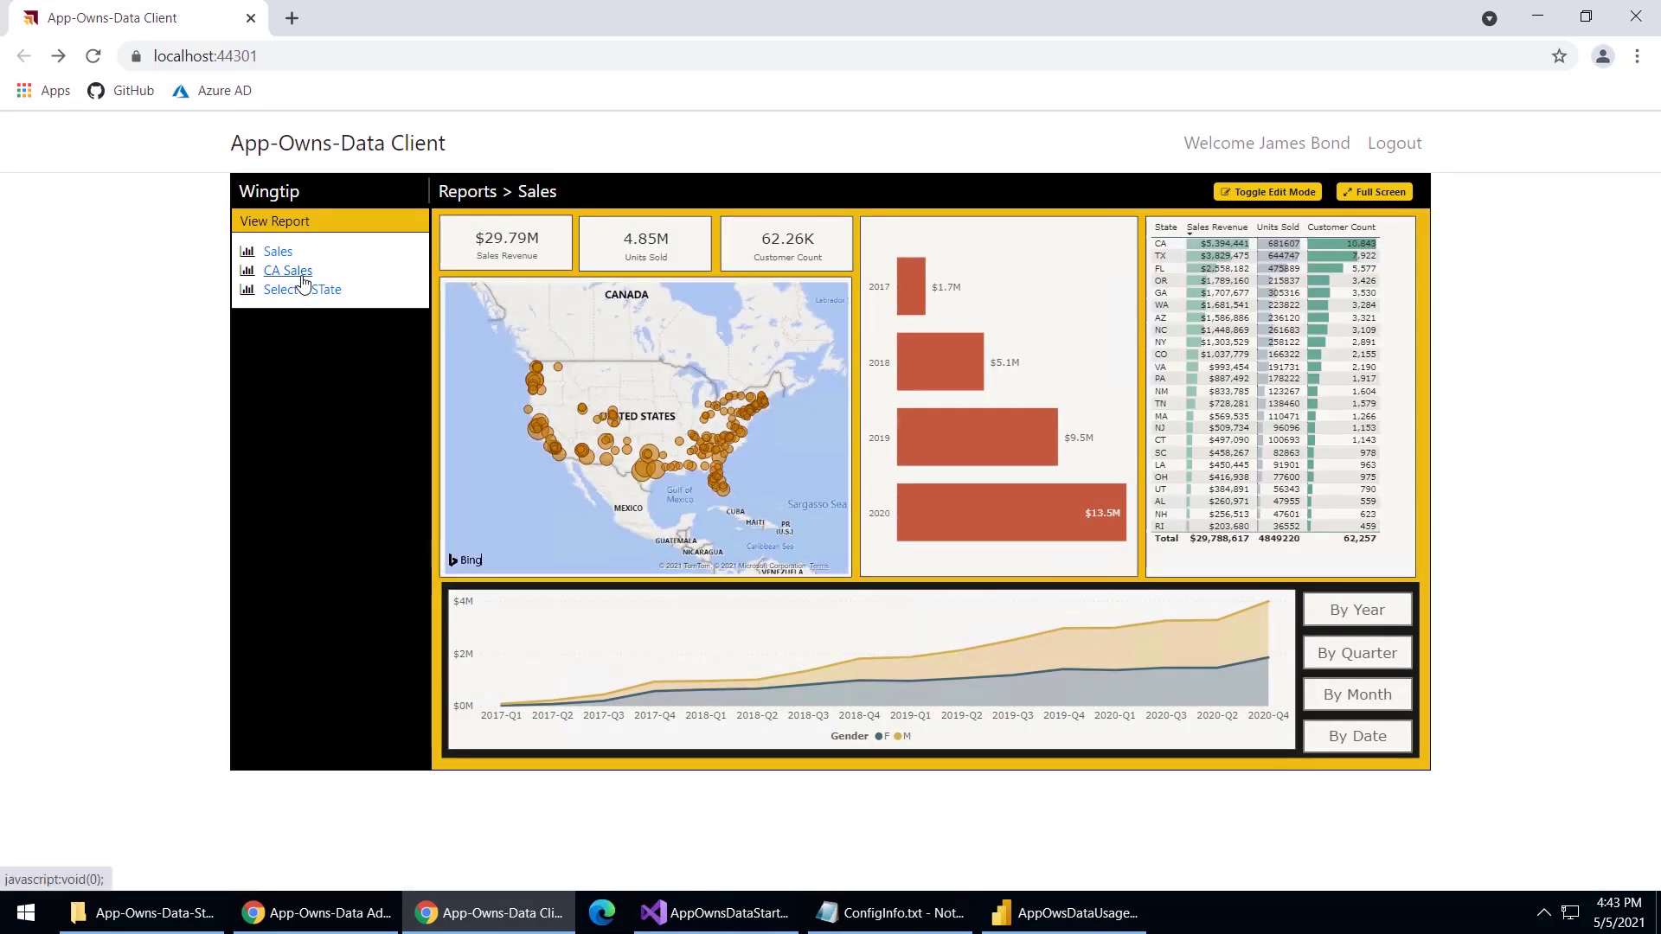
pyautogui.click(288, 270)
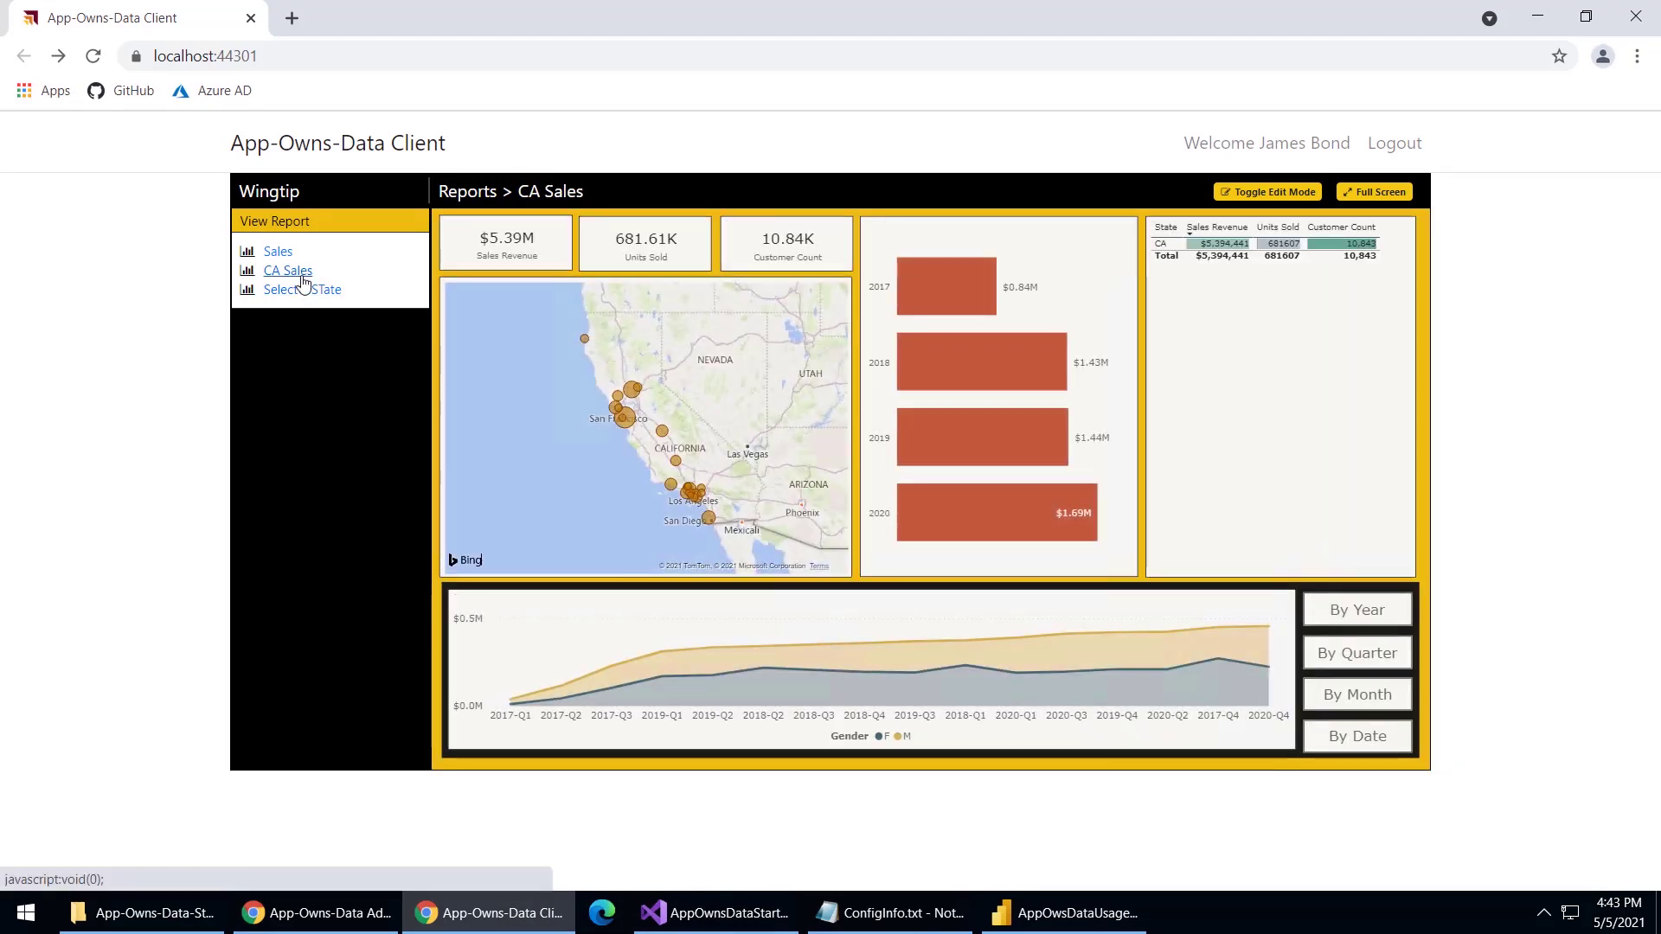
pyautogui.click(1267, 193)
# Recolour the yearly sales bar chart's default data colour to dark green and save the CA Sales report
pyautogui.click(789, 312)
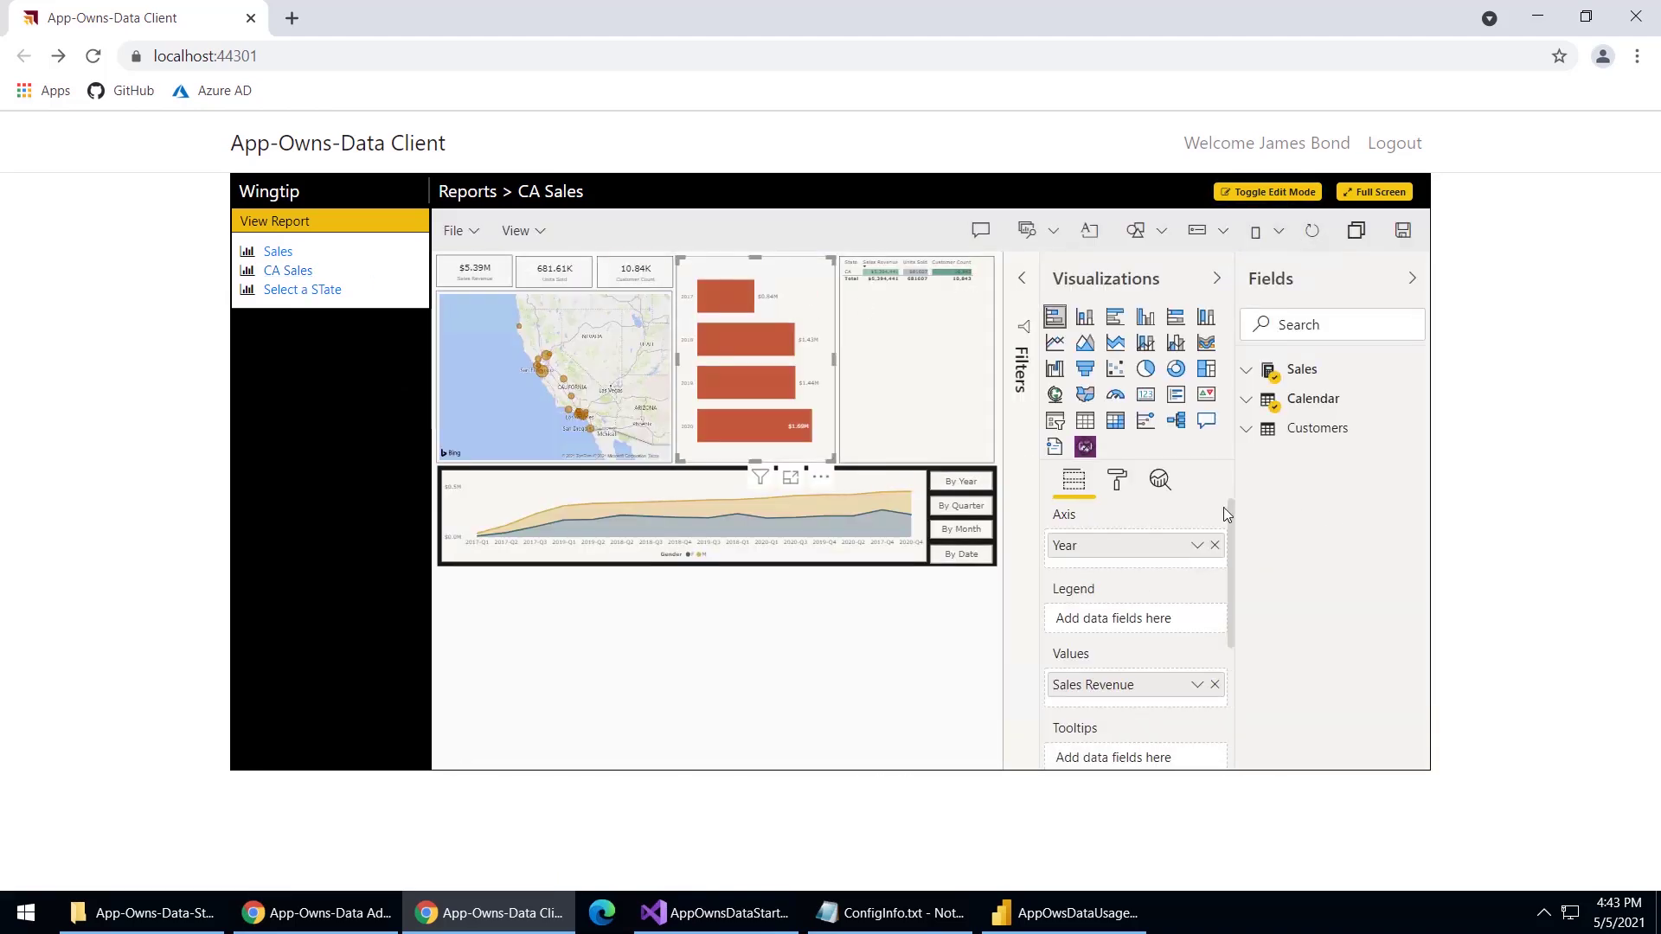
pyautogui.click(1117, 481)
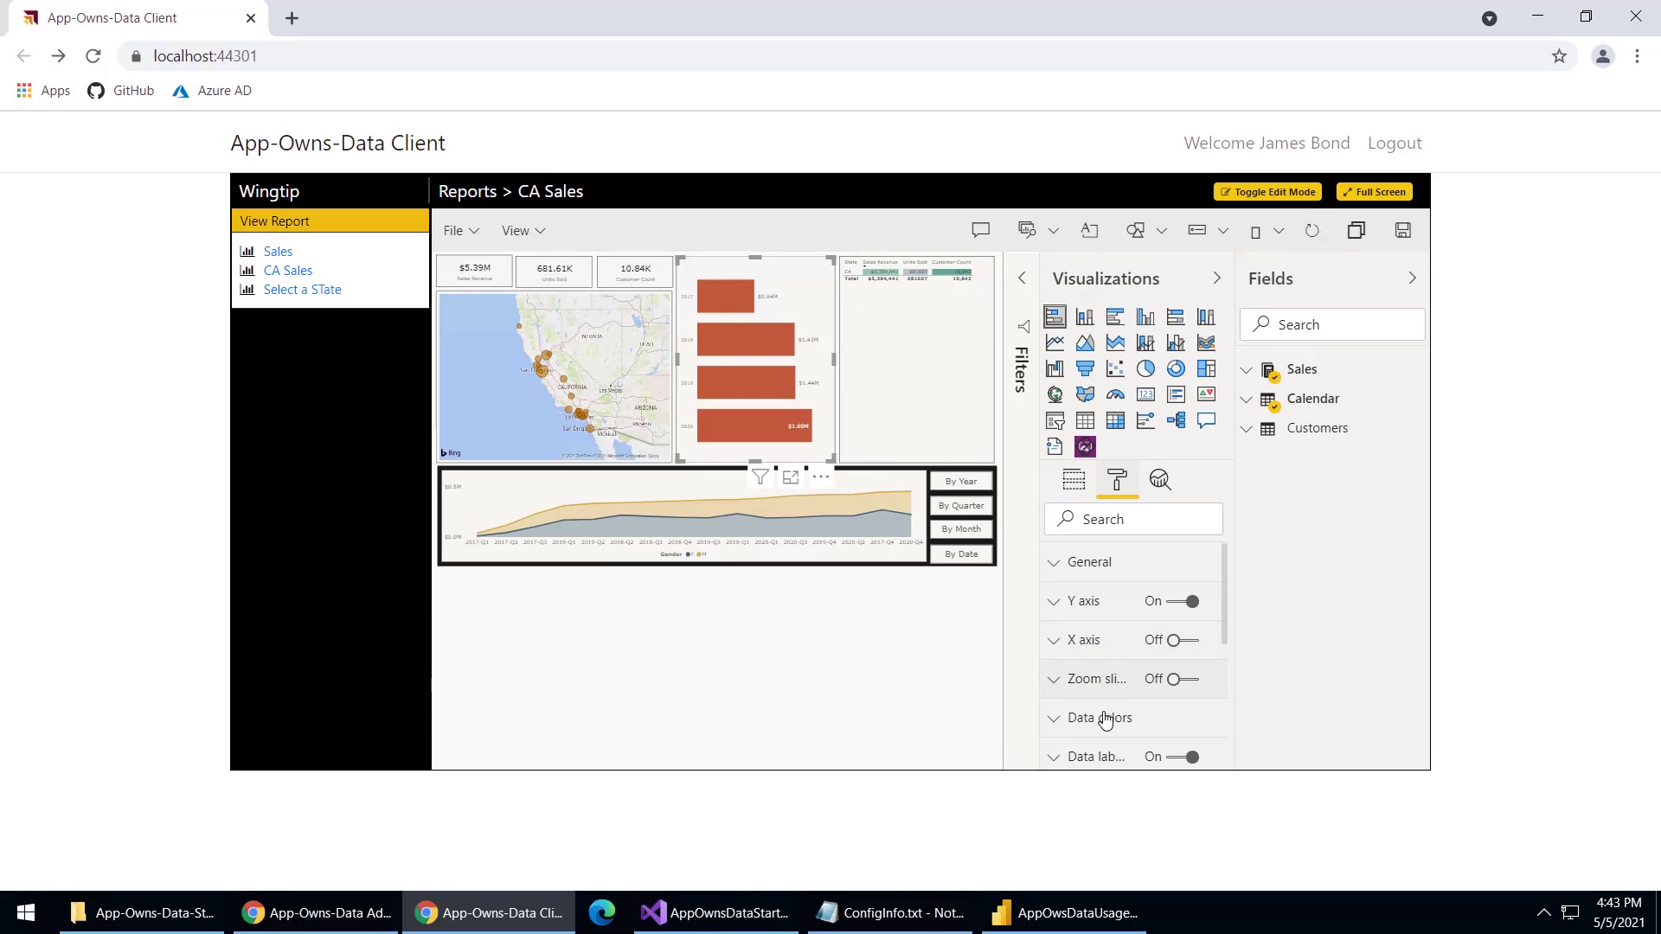
pyautogui.click(1103, 723)
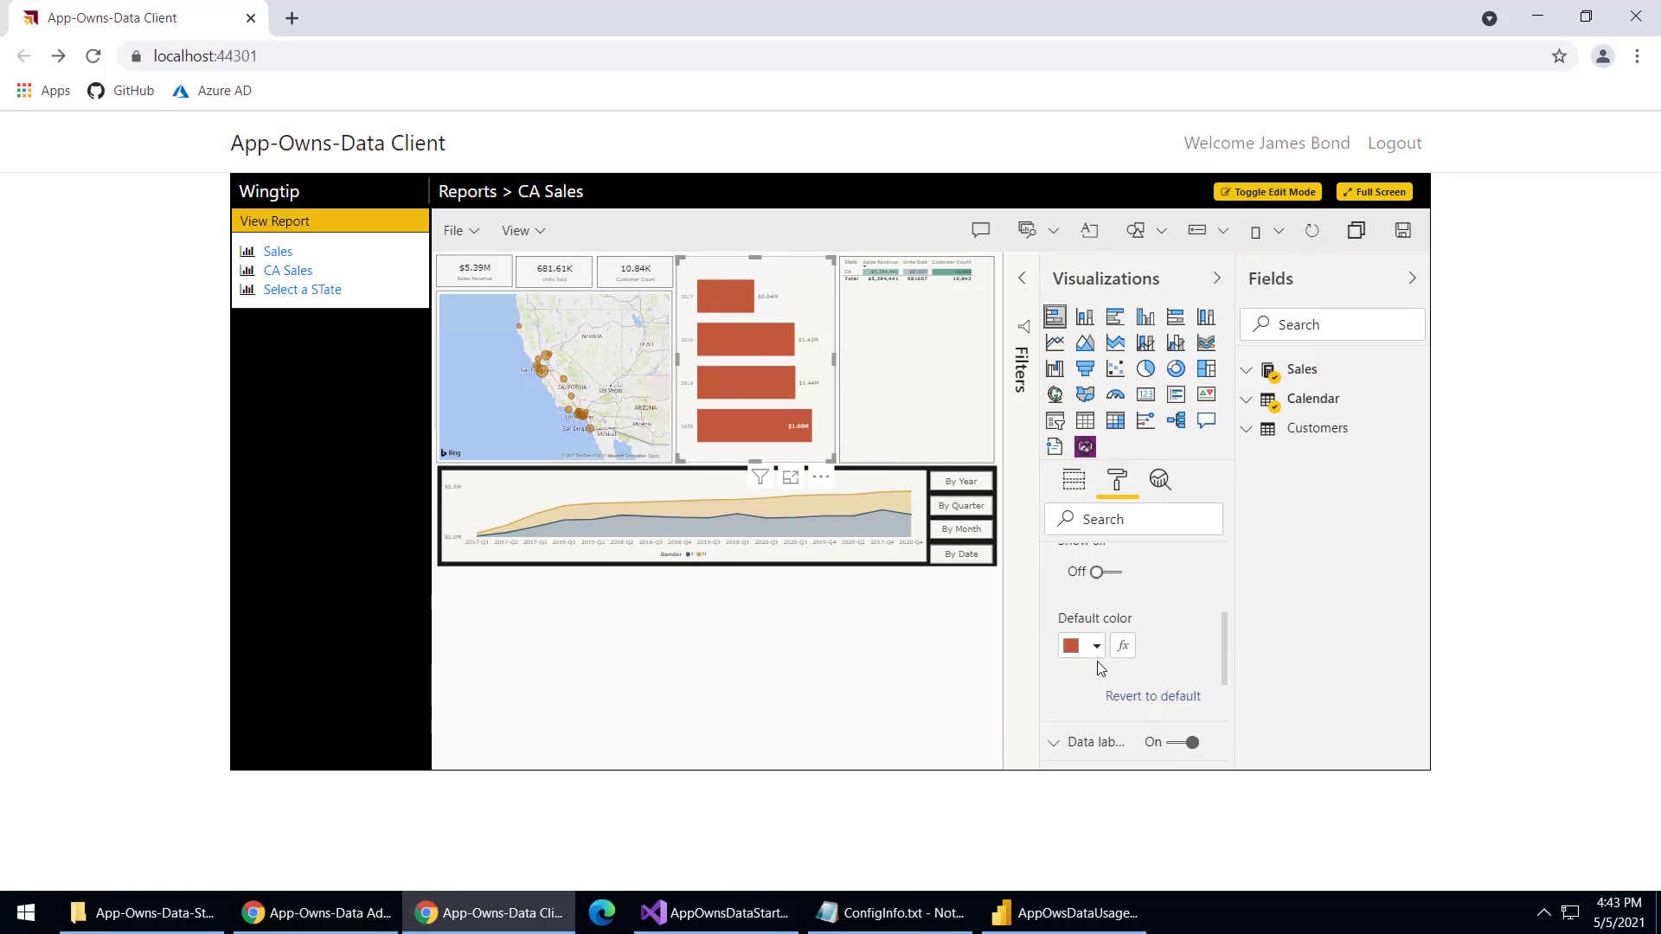
pyautogui.click(1095, 647)
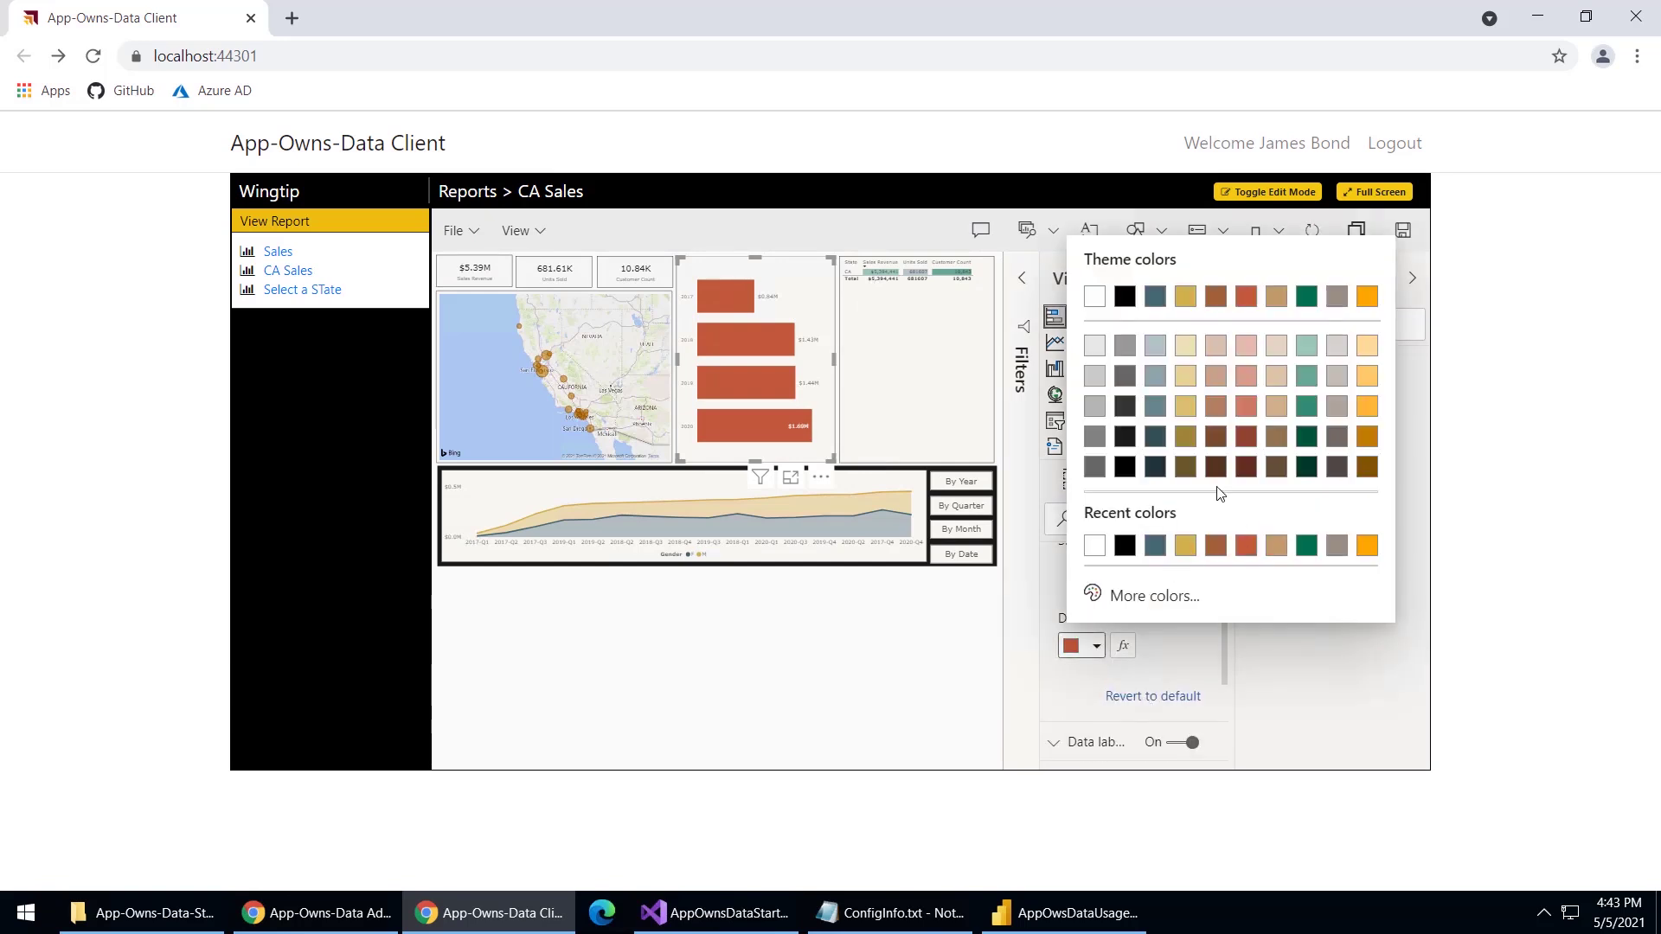
pyautogui.click(1307, 436)
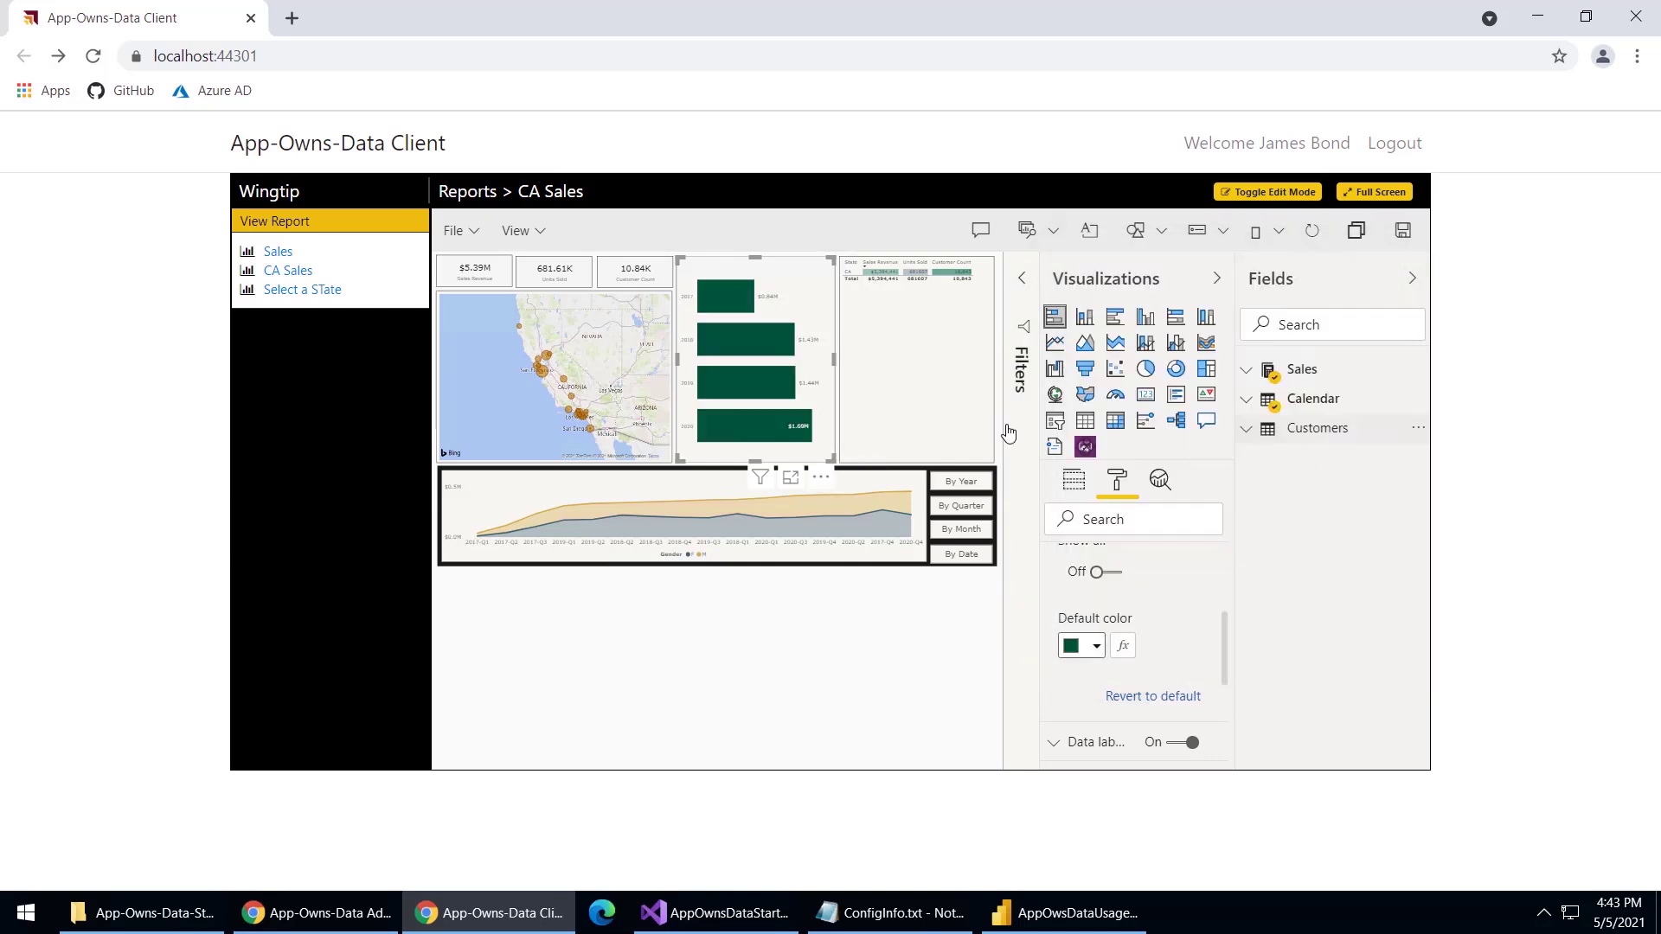
pyautogui.click(454, 231)
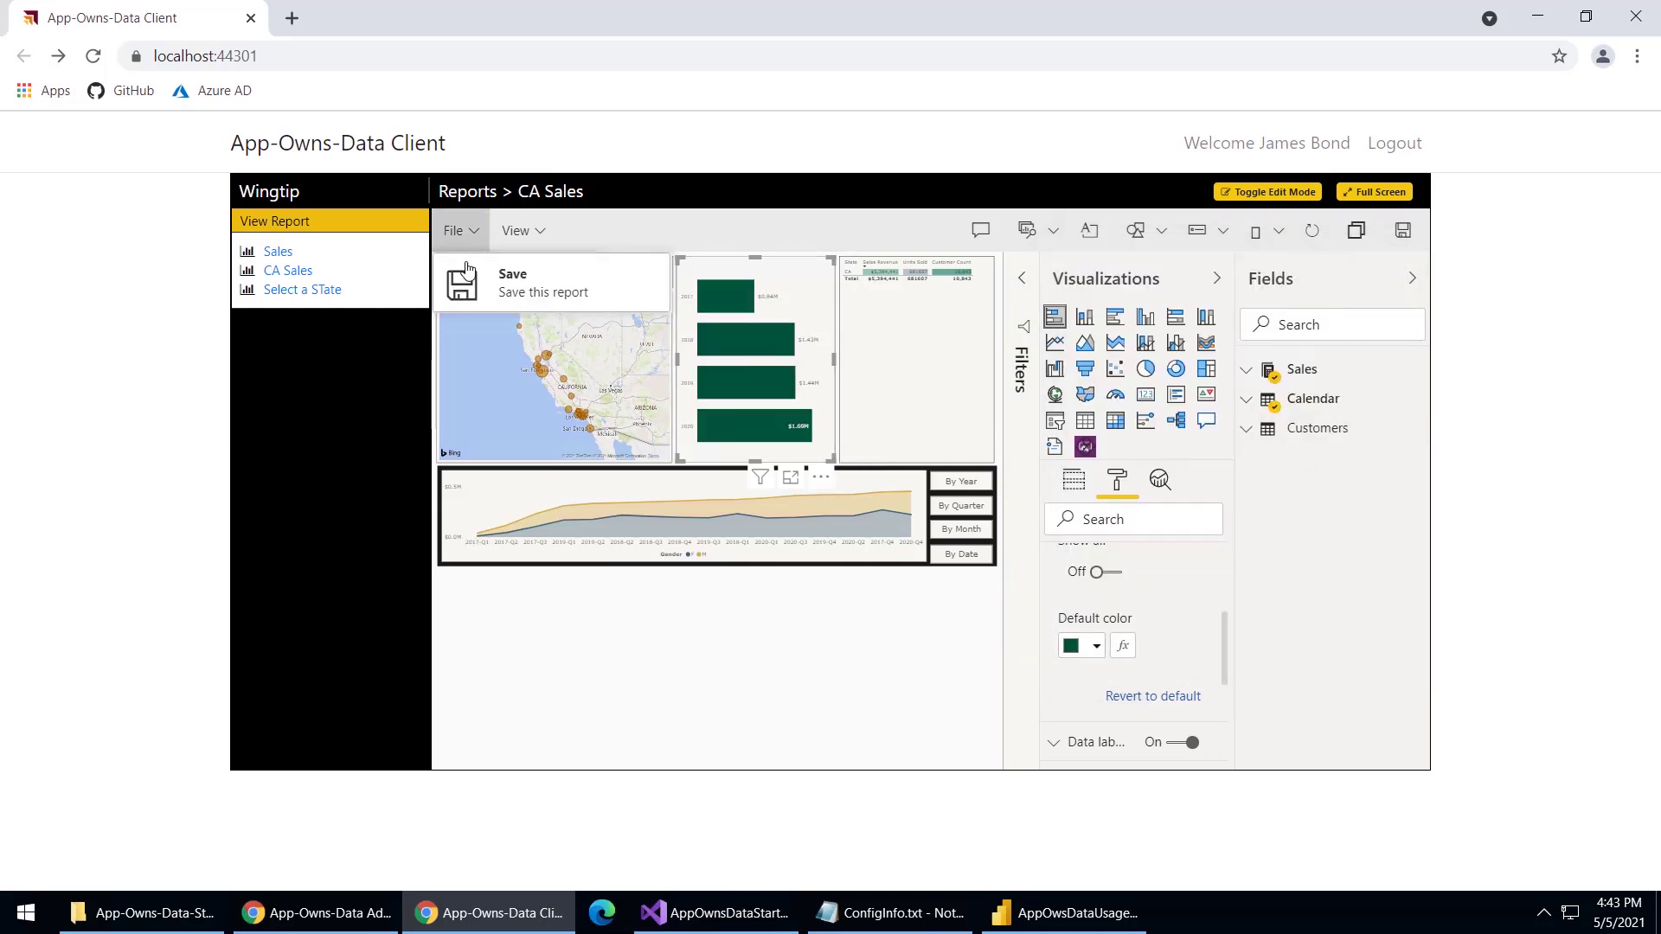
pyautogui.click(513, 284)
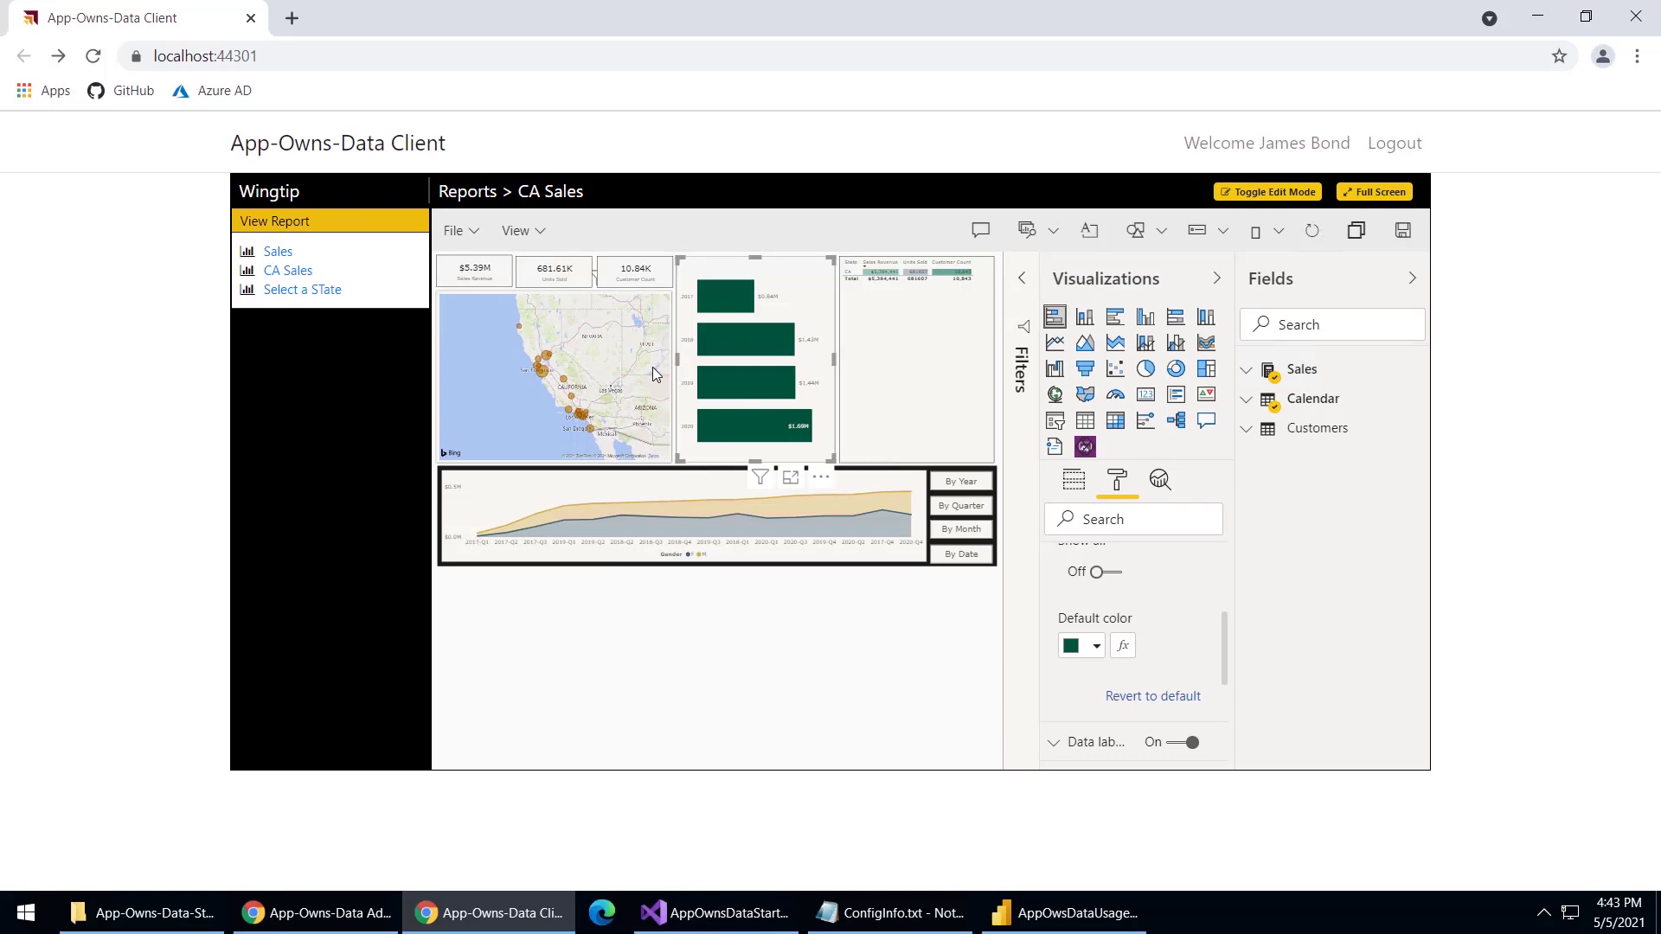
# Refresh the usage report's activity log and filter the UserName slicer to James Bond
pyautogui.click(1016, 913)
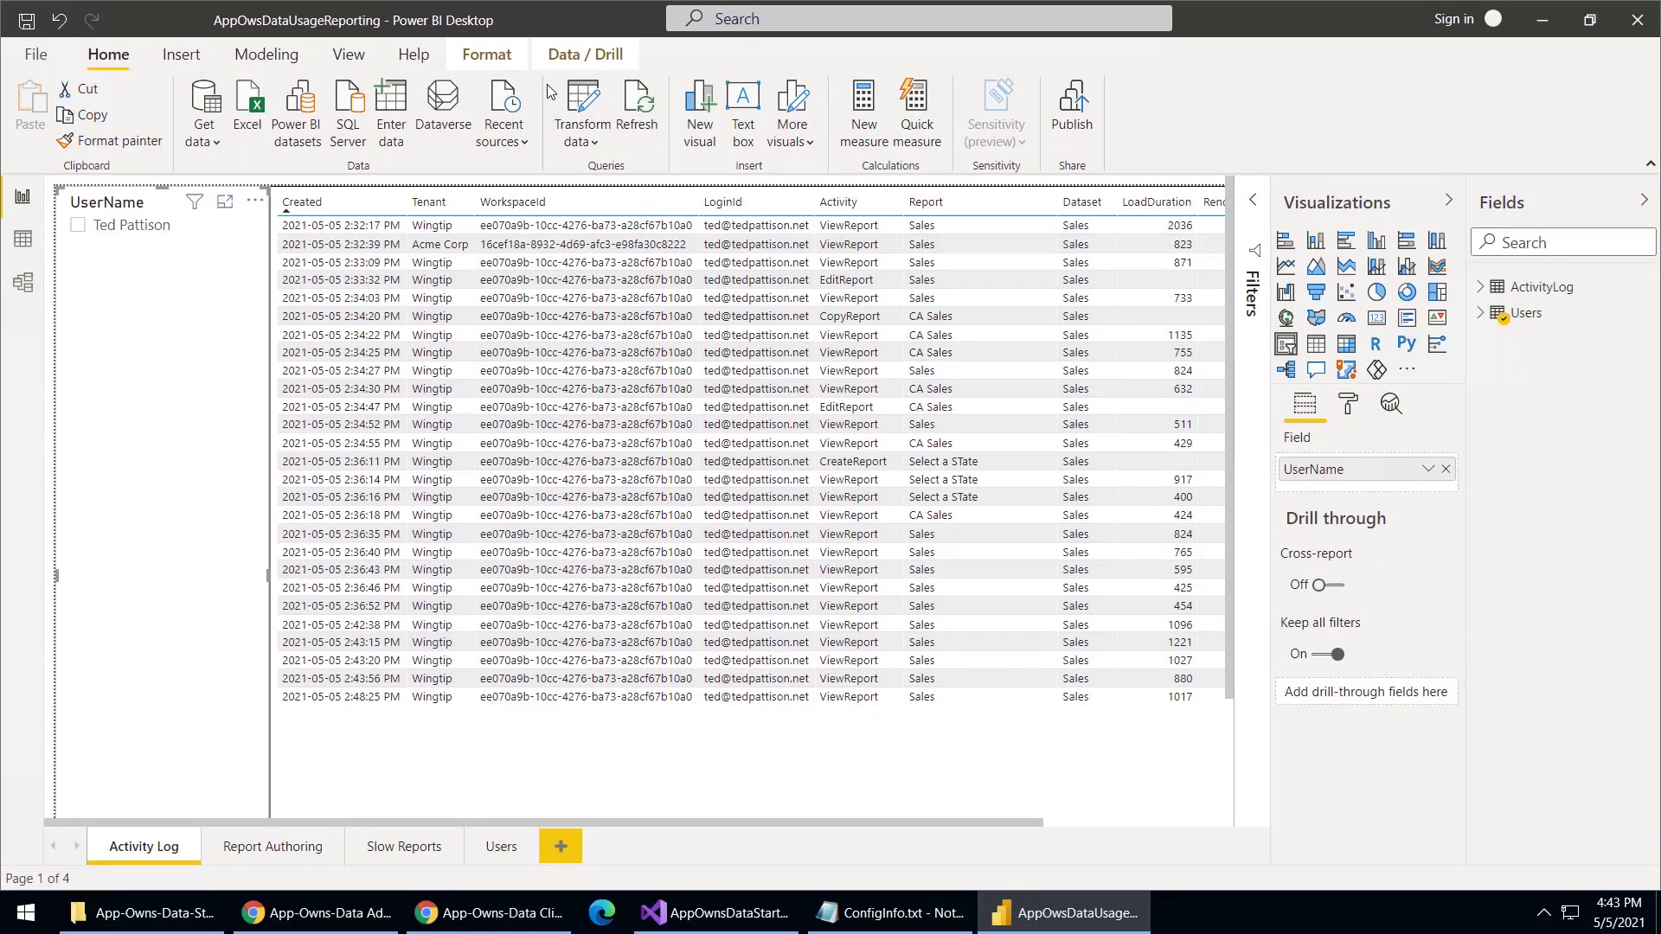
pyautogui.click(638, 110)
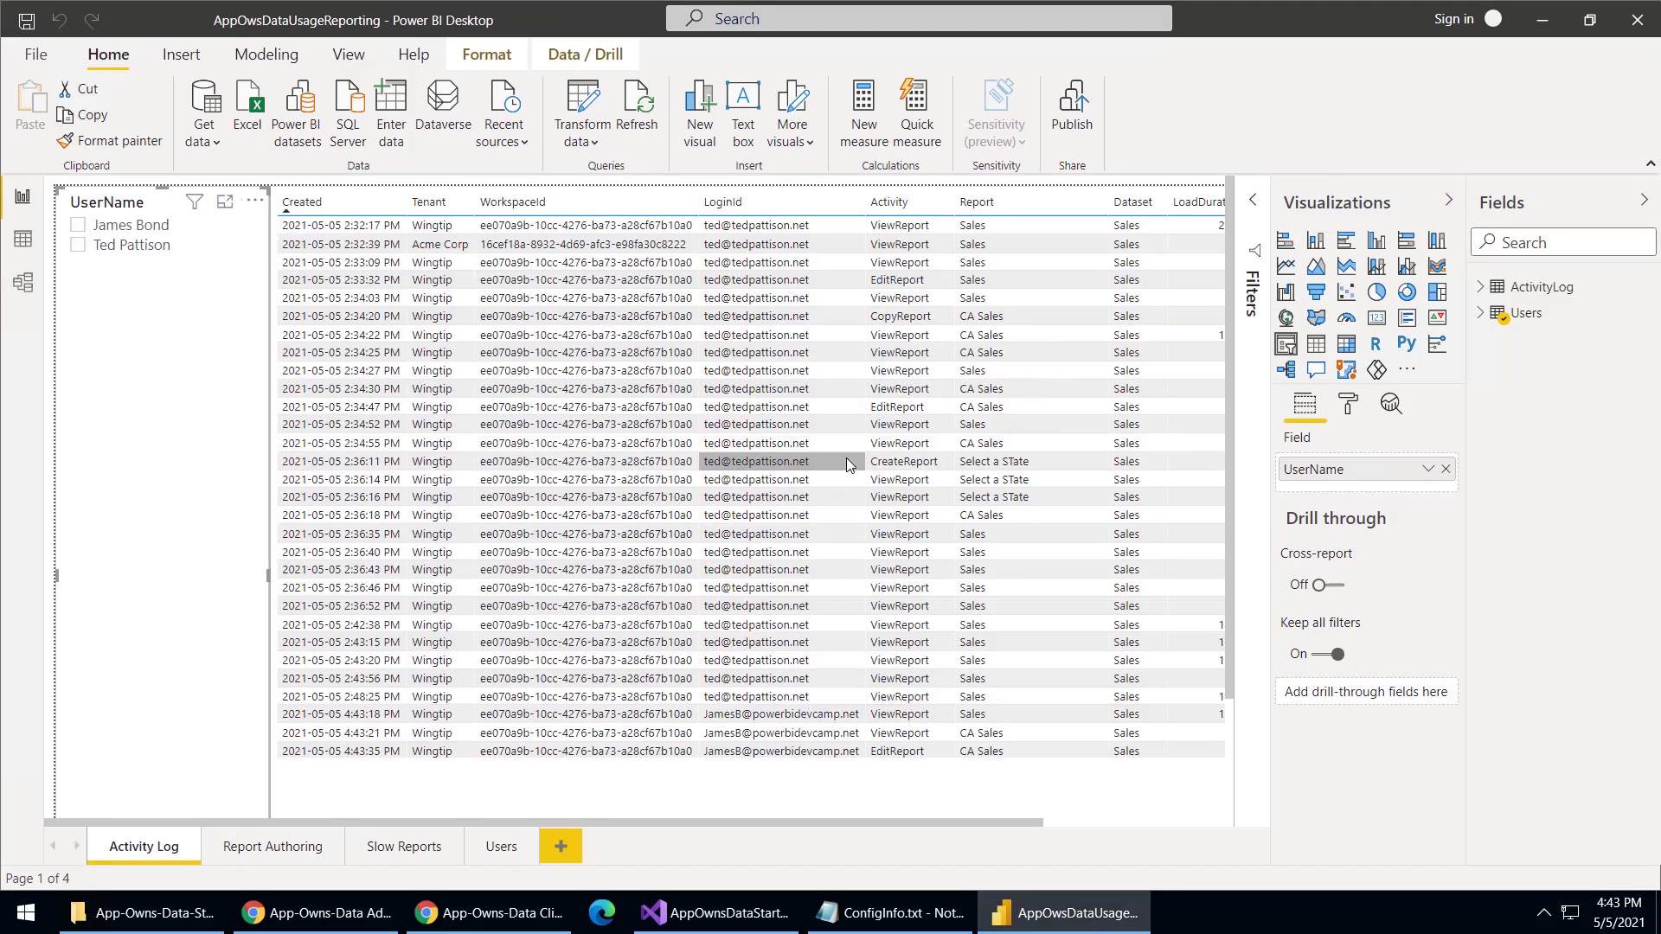
pyautogui.click(80, 226)
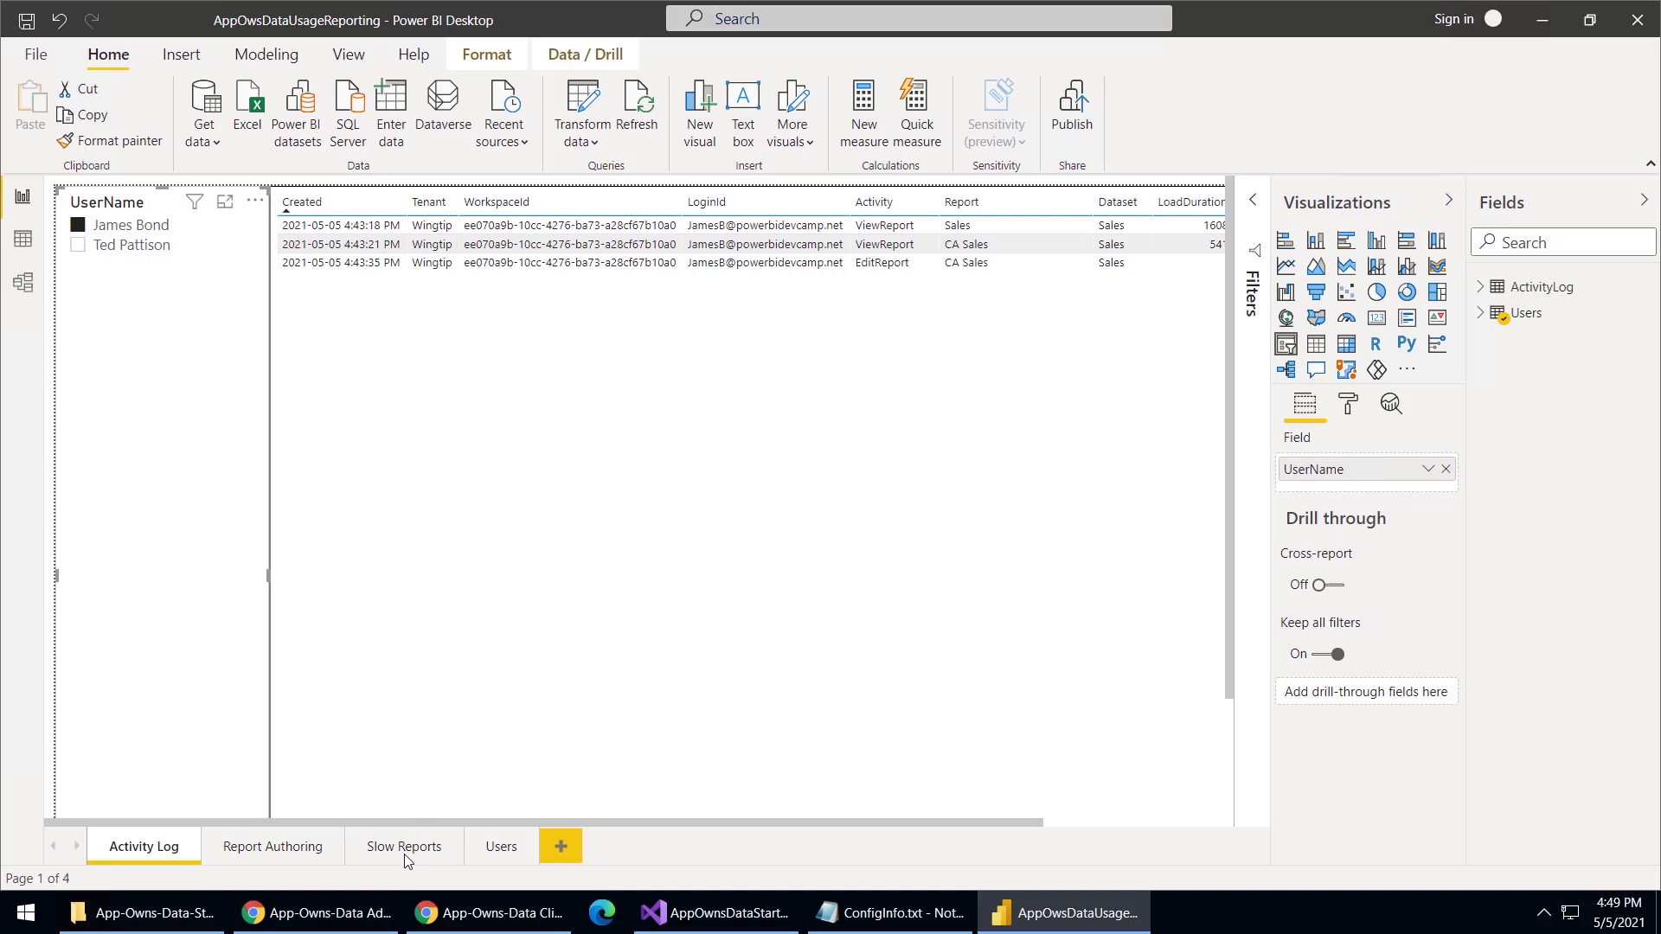
# Show the Slow Reports page and widen the Report column so every report name fits on one line
pyautogui.click(402, 854)
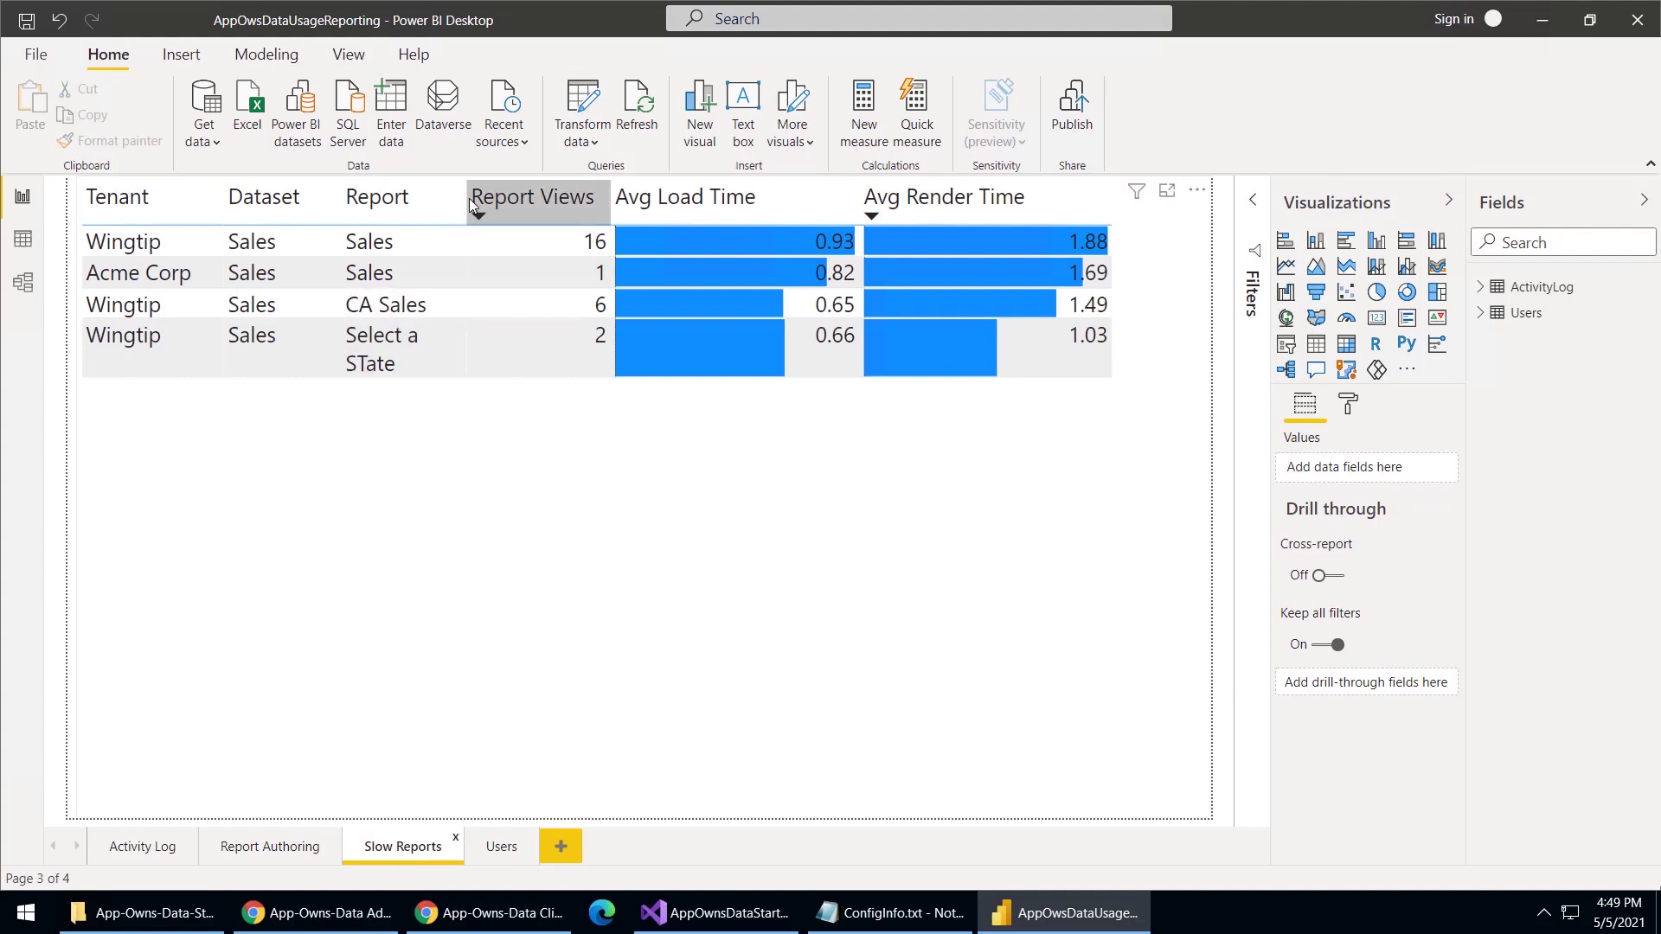
pyautogui.moveTo(467, 199); pyautogui.dragTo(510, 196)
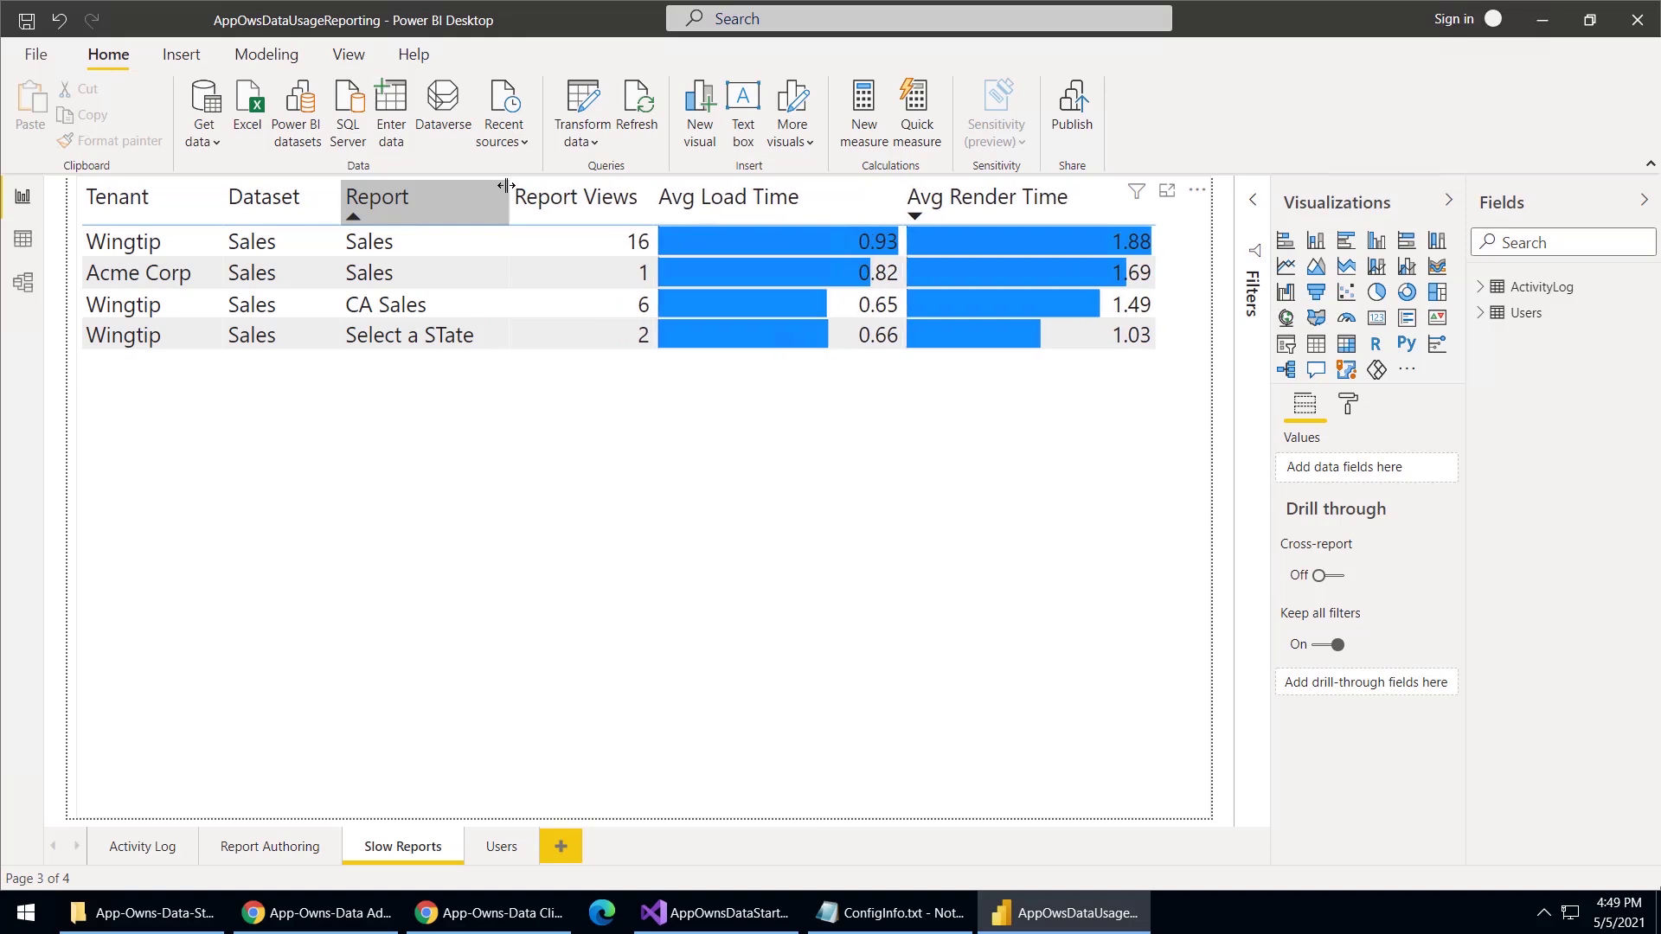
pyautogui.click(620, 241)
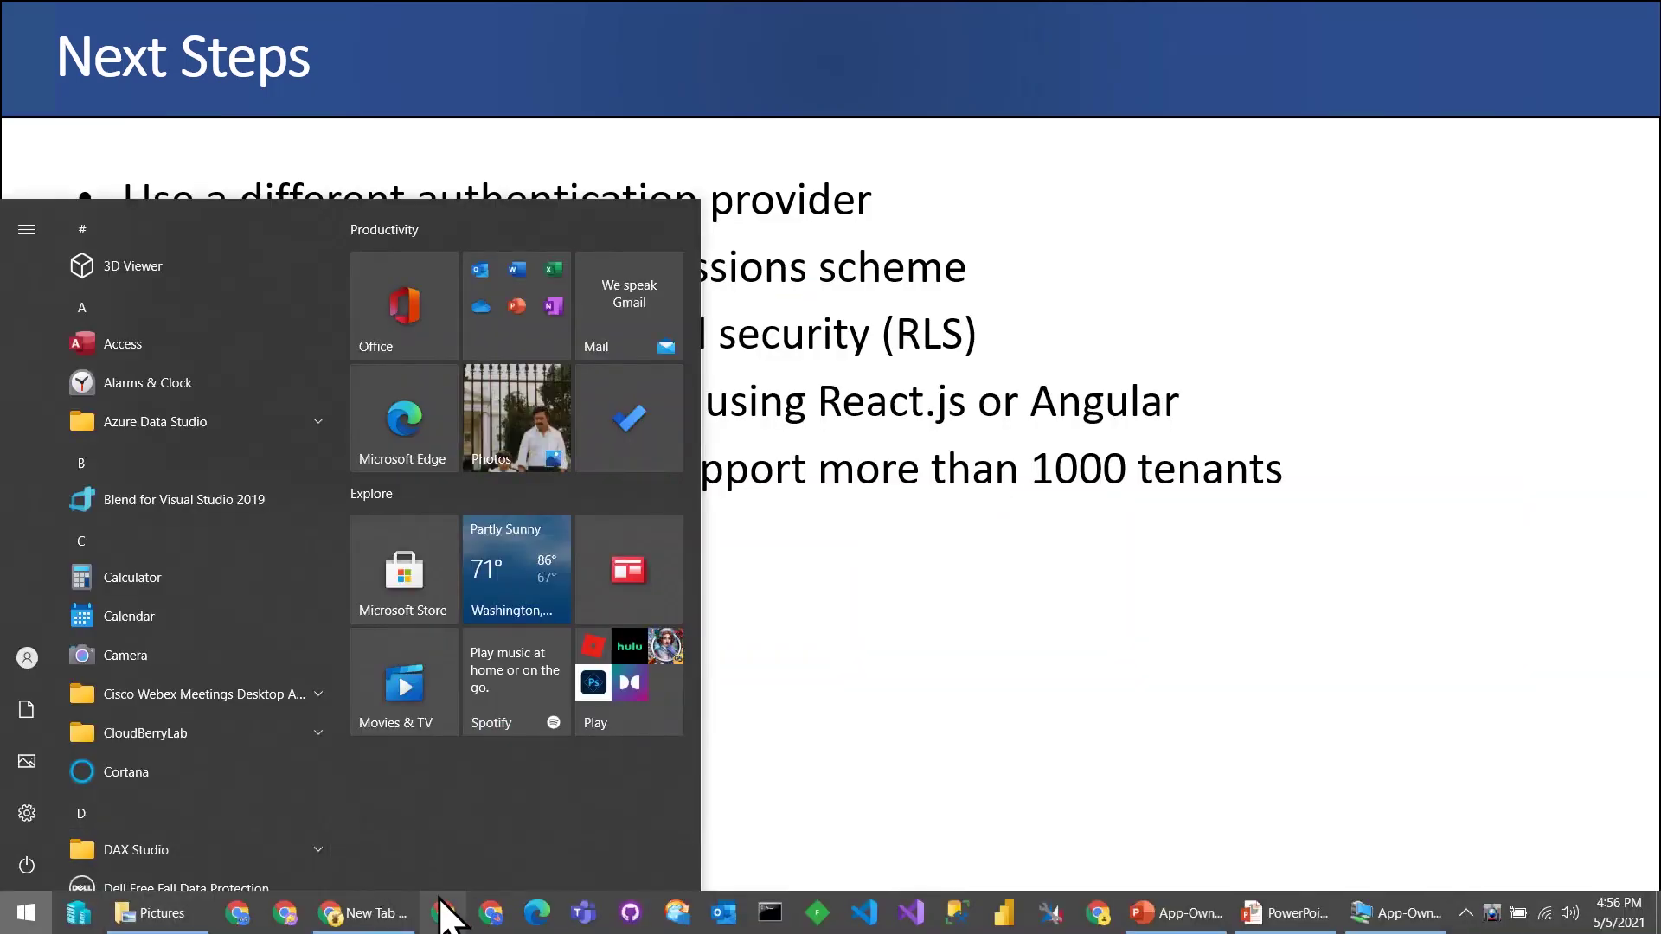
# Launch Chrome and go to the Power BI Dev Camp GitHub organization's repositories
pyautogui.click(304, 917)
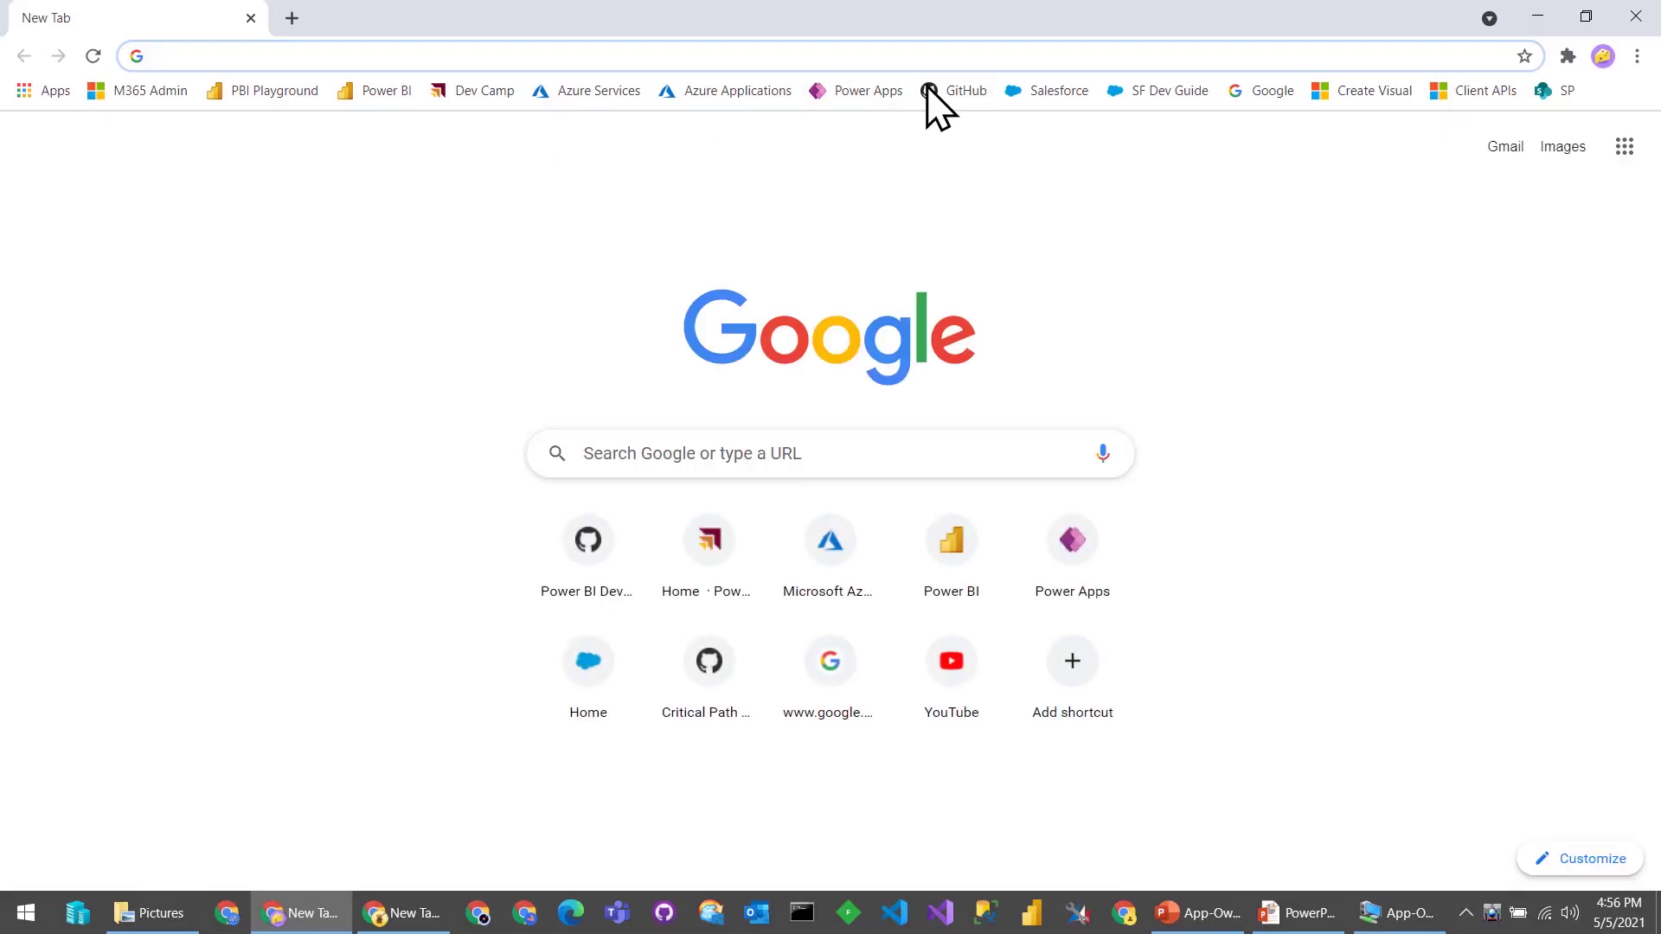
pyautogui.click(954, 91)
pyautogui.scroll(-1, 442, 550)
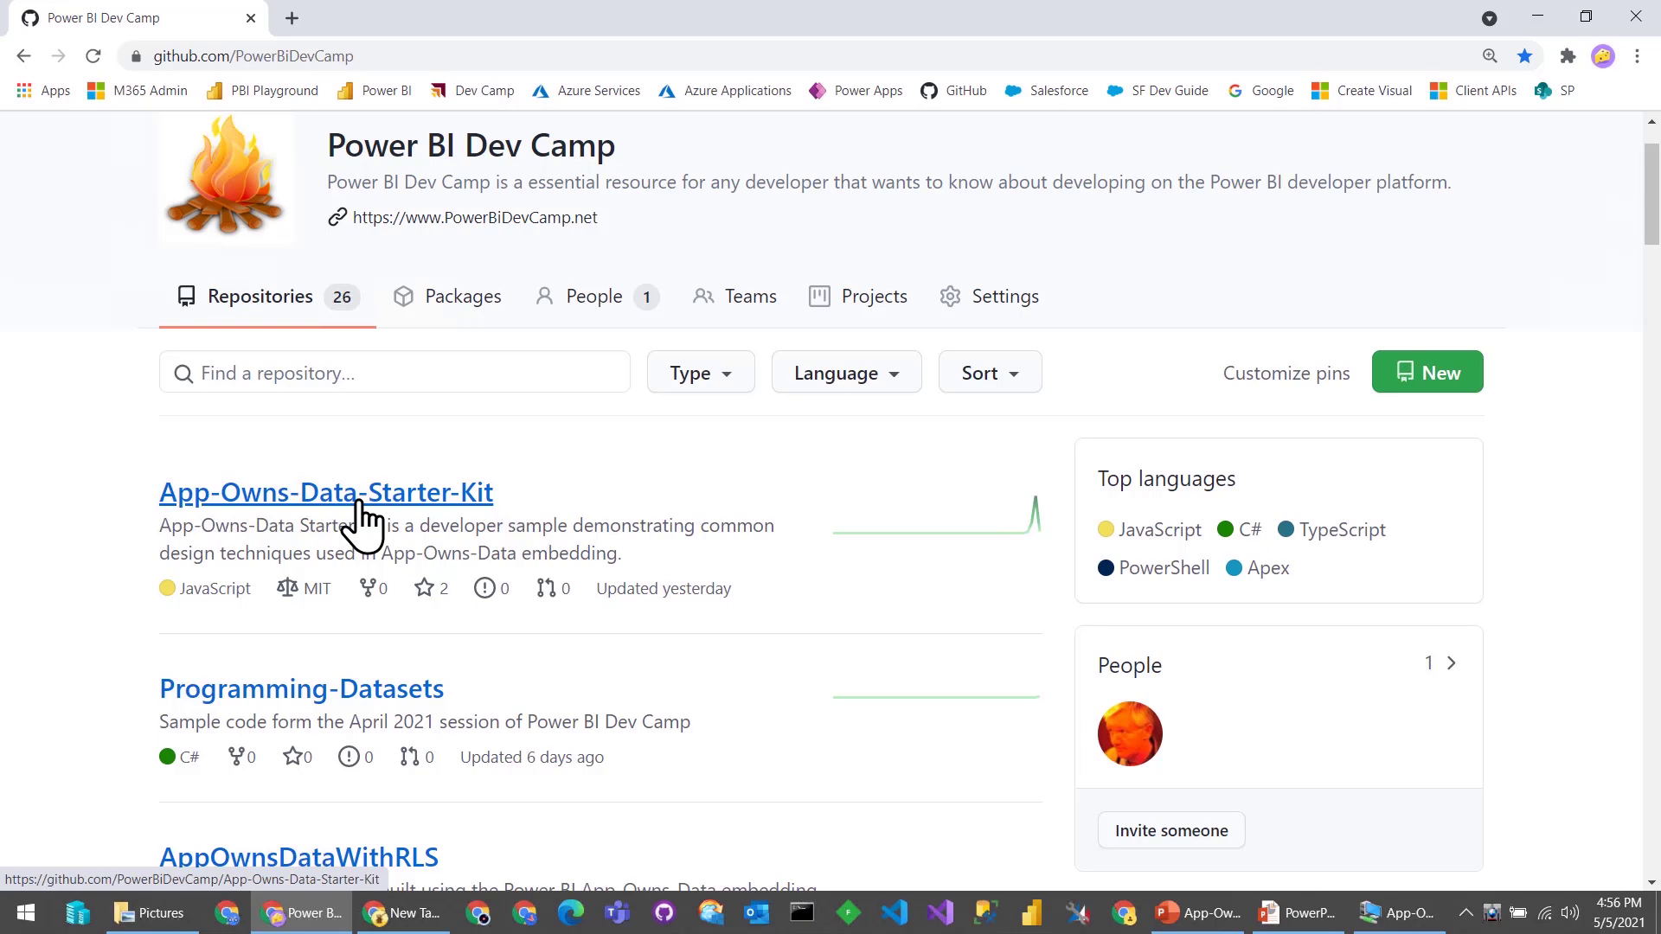
pyautogui.scroll(-2, 367, 519)
pyautogui.scroll(-2, 363, 513)
pyautogui.scroll(-1, 364, 507)
pyautogui.scroll(-3, 359, 499)
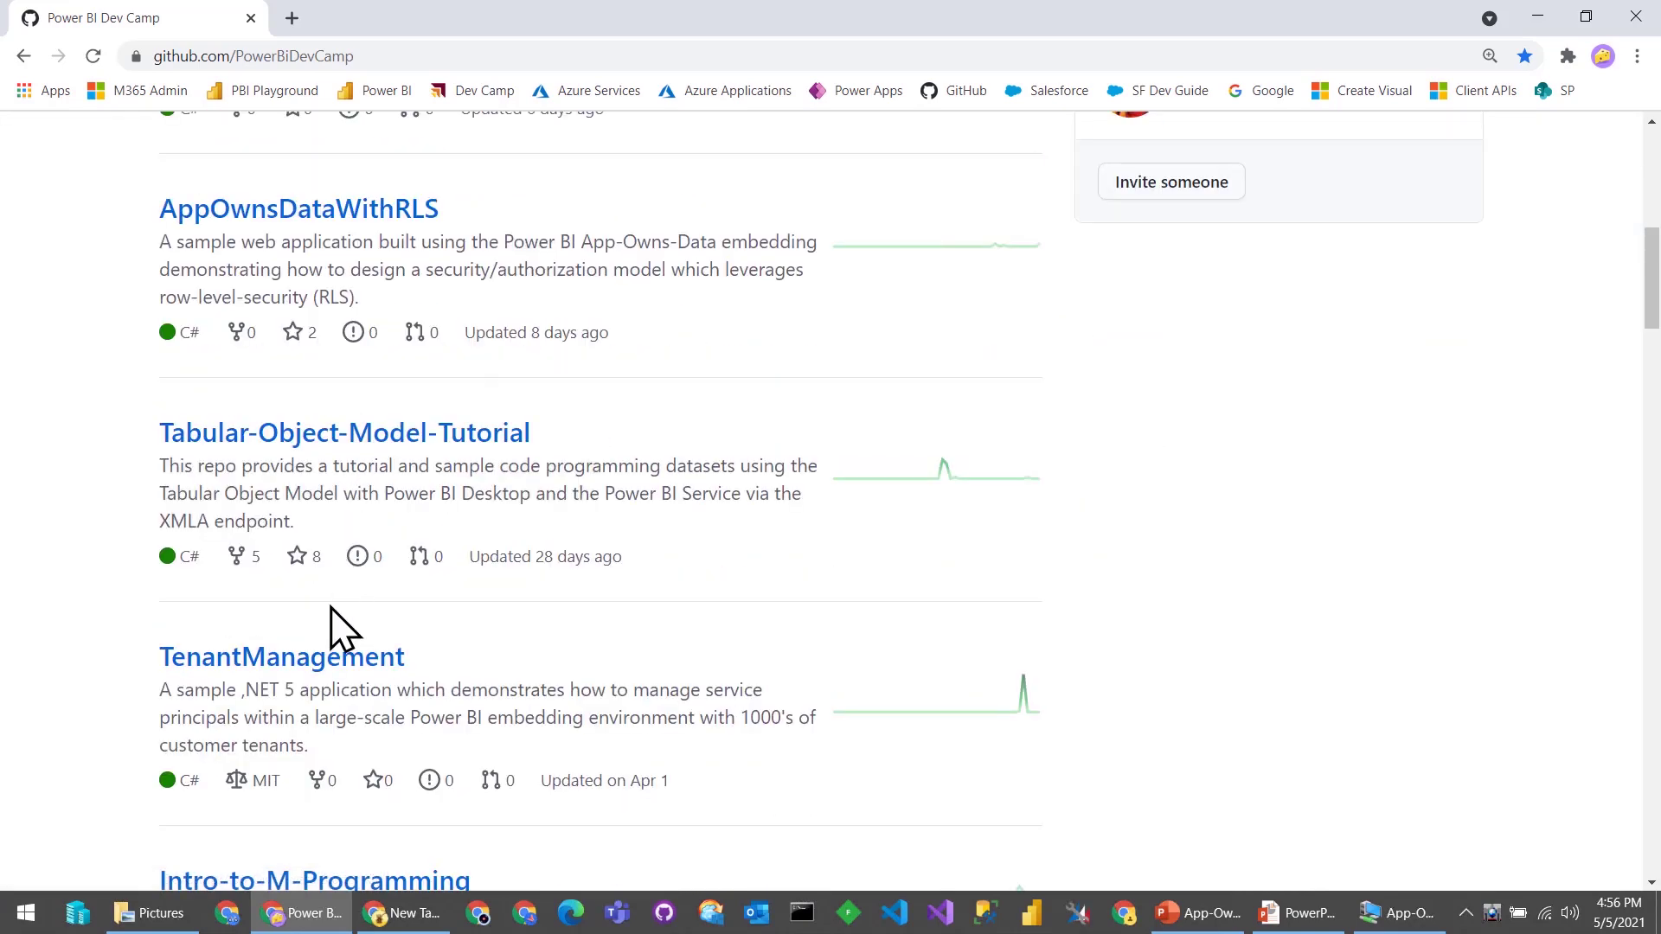
# Open the TenantManagement repository and view its README introduction
pyautogui.click(338, 656)
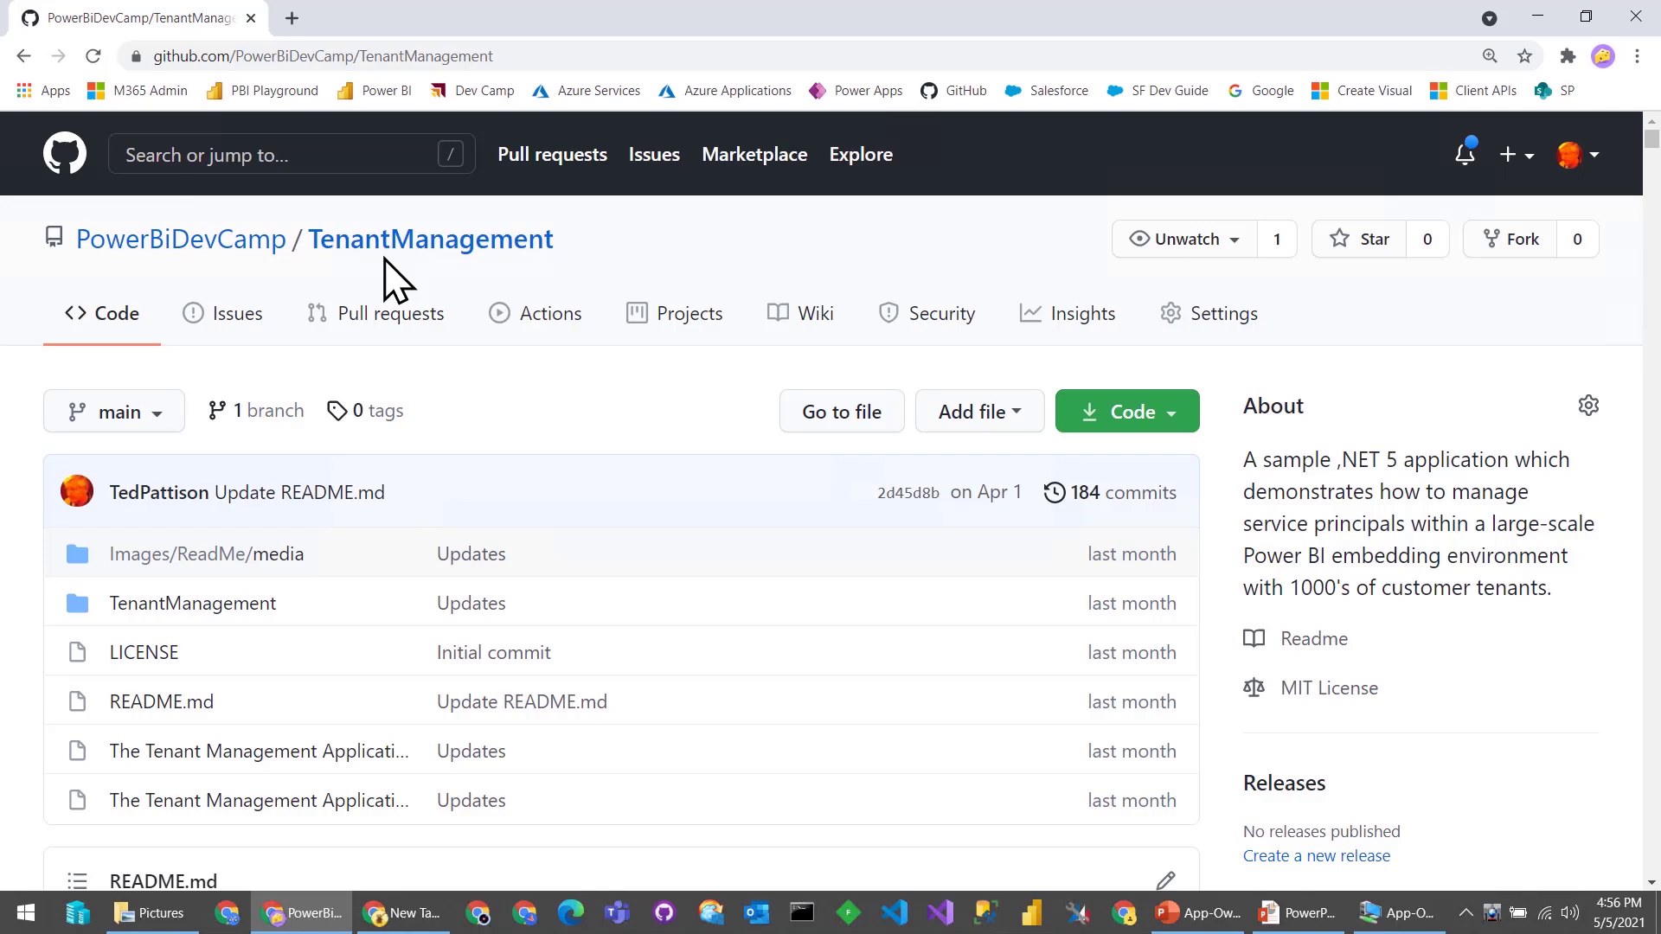
pyautogui.scroll(-4, 438, 391)
pyautogui.scroll(-4, 461, 468)
pyautogui.scroll(-3, 461, 468)
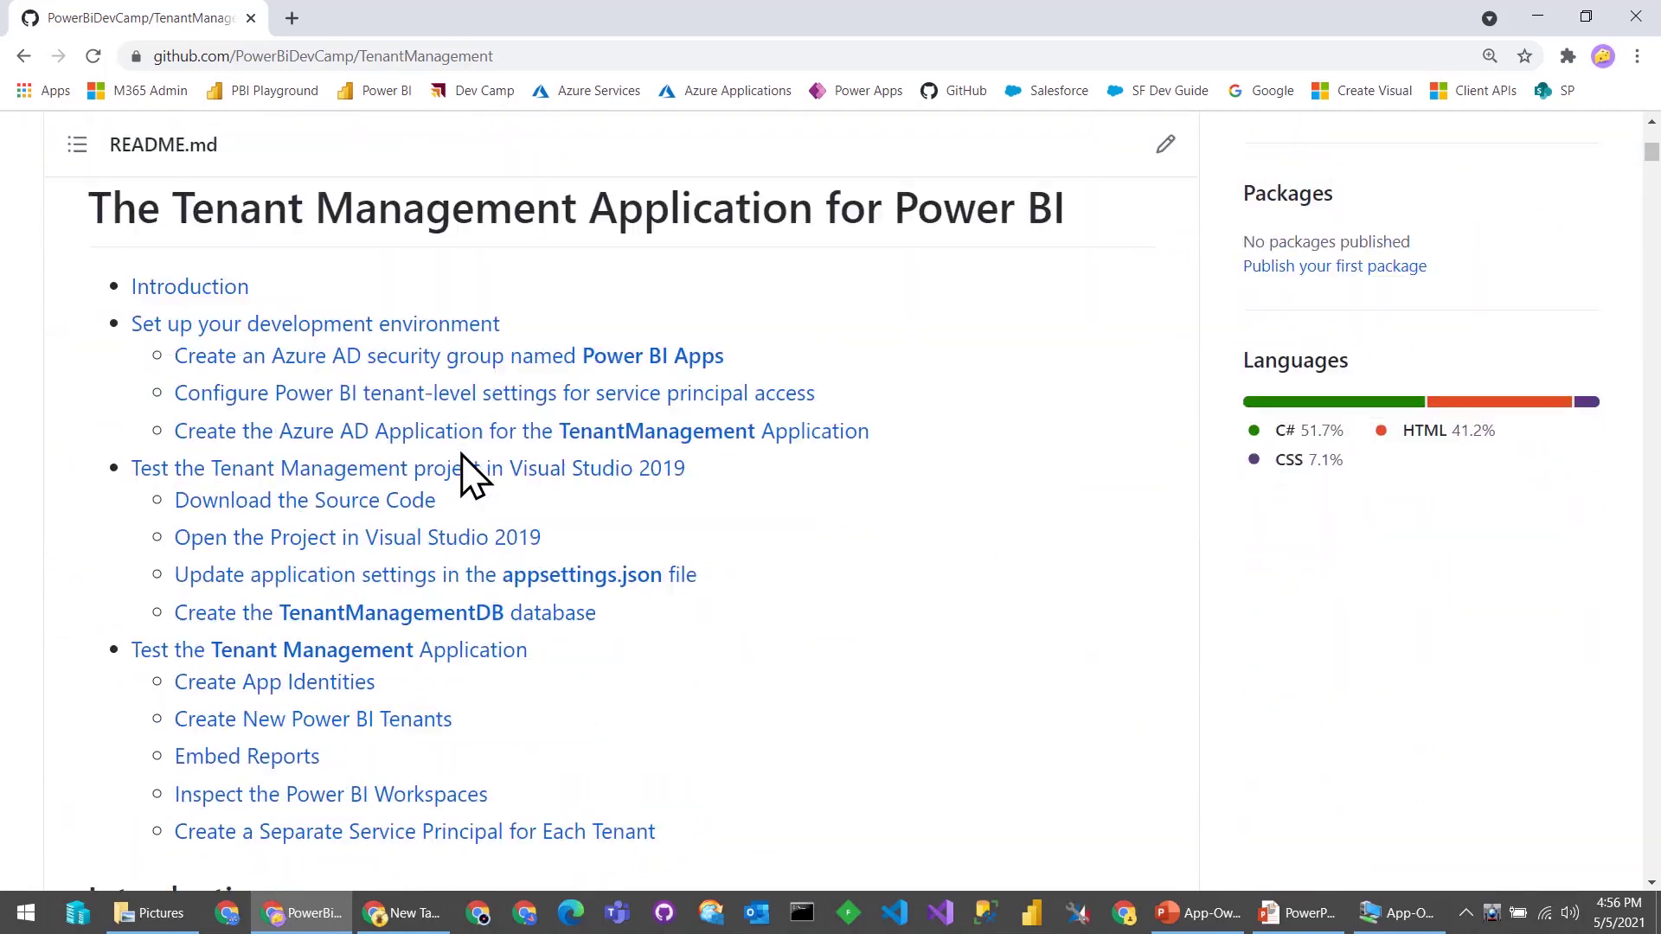
pyautogui.scroll(-5, 467, 474)
pyautogui.scroll(-1, 462, 467)
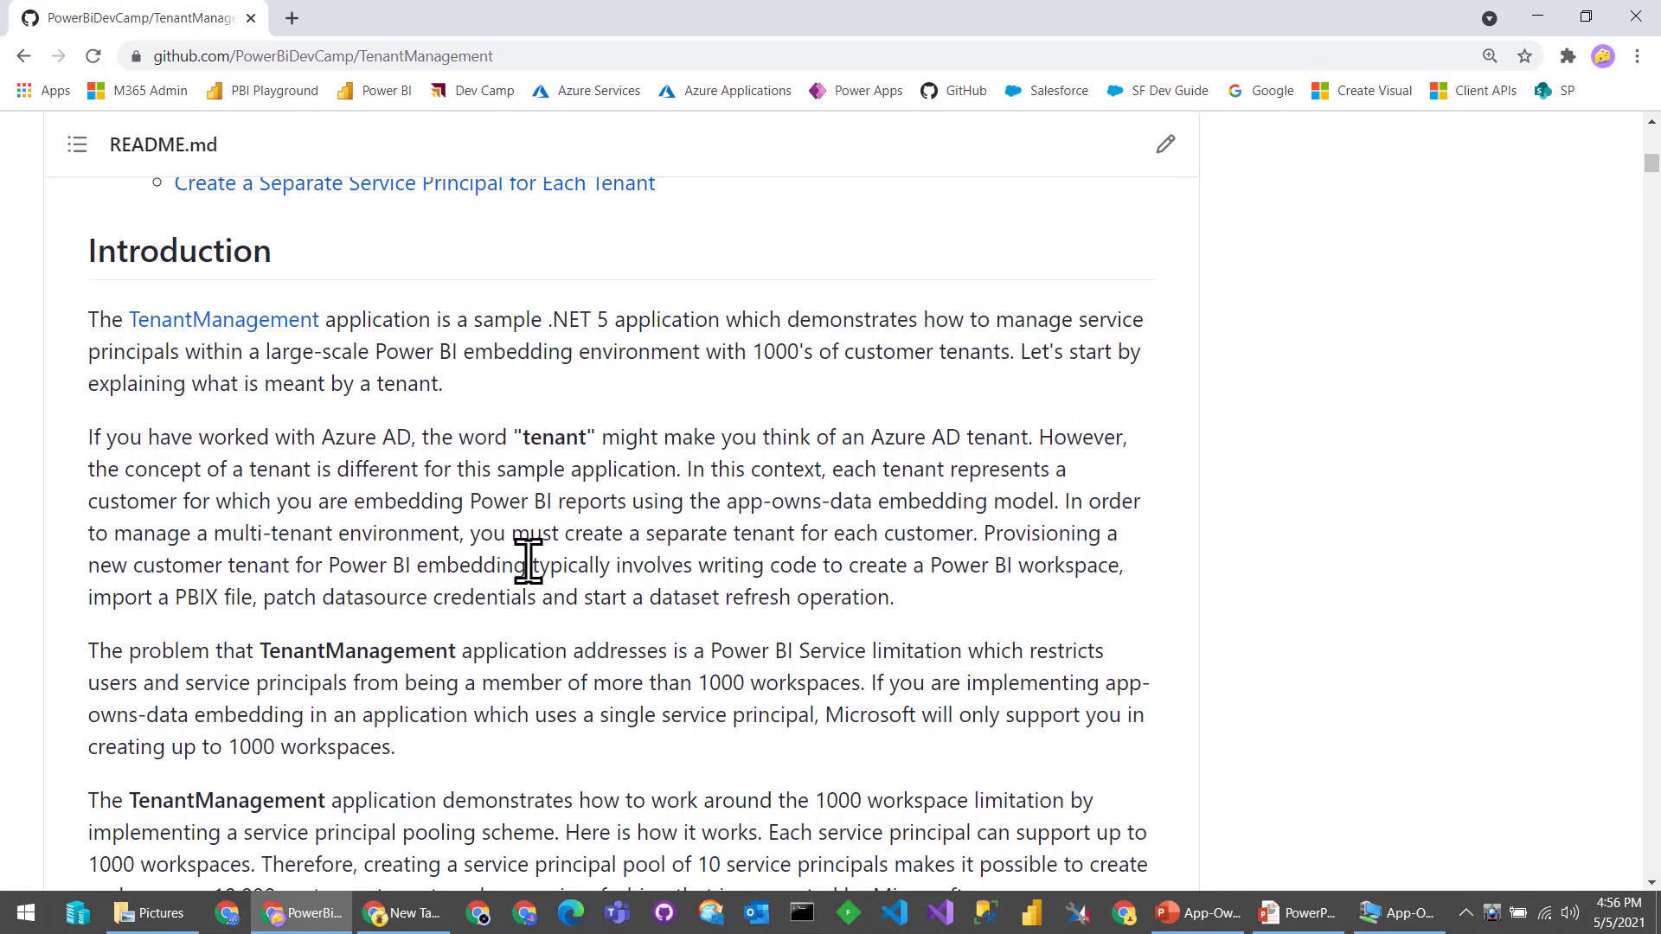
pyautogui.scroll(3, 527, 563)
pyautogui.scroll(3, 529, 562)
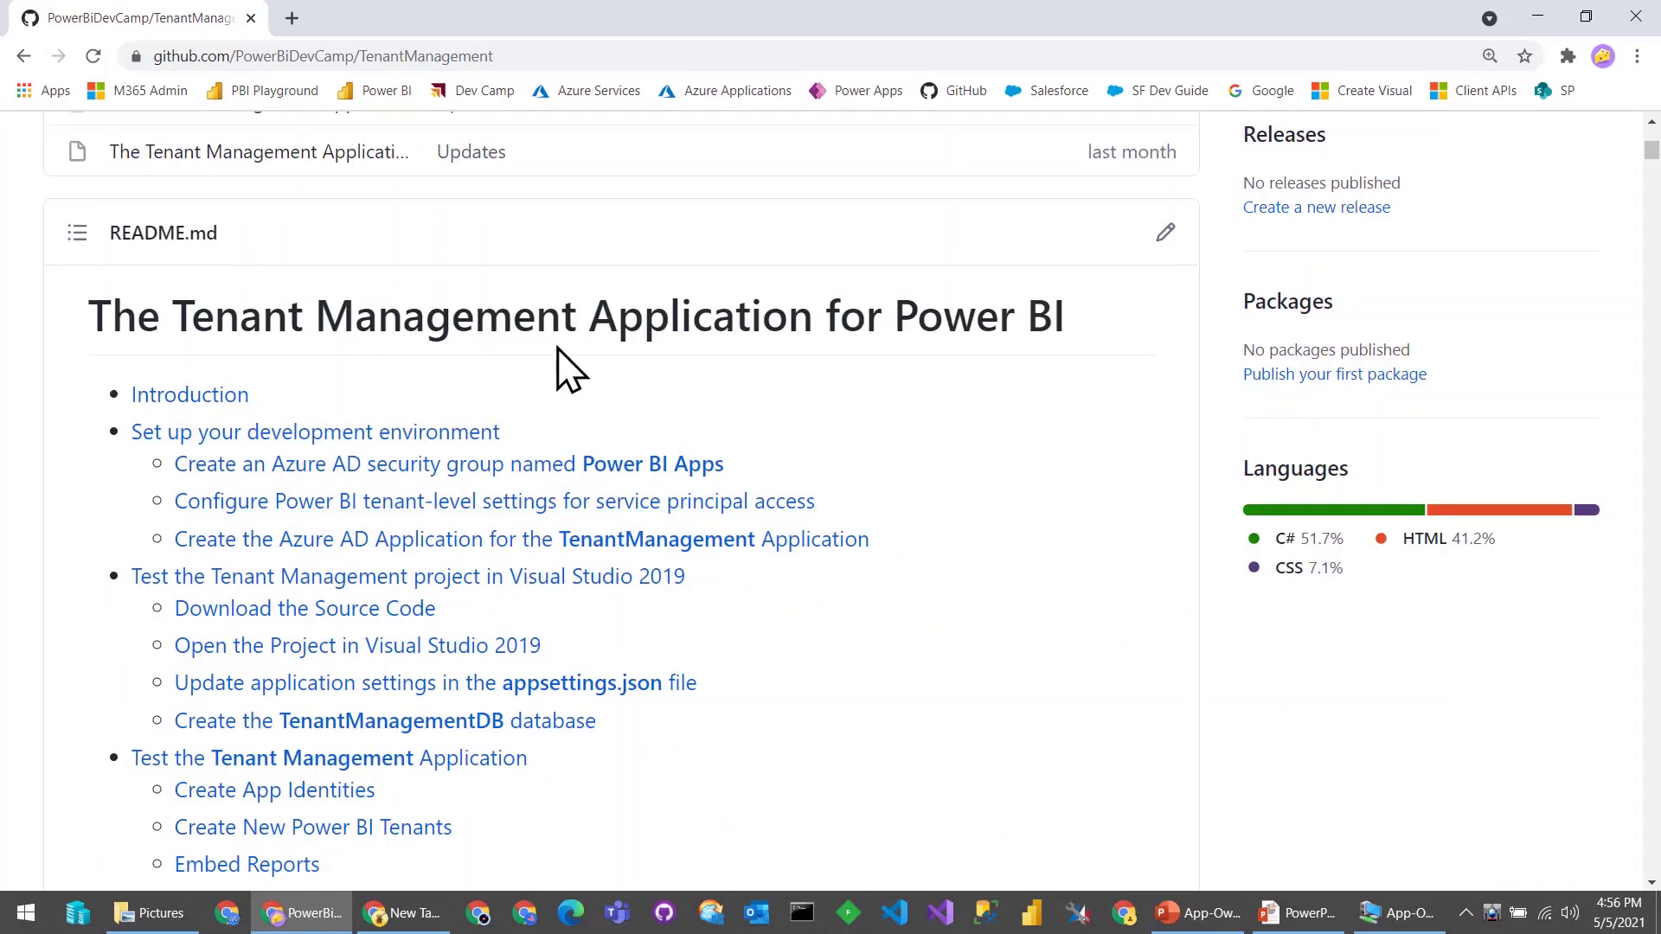